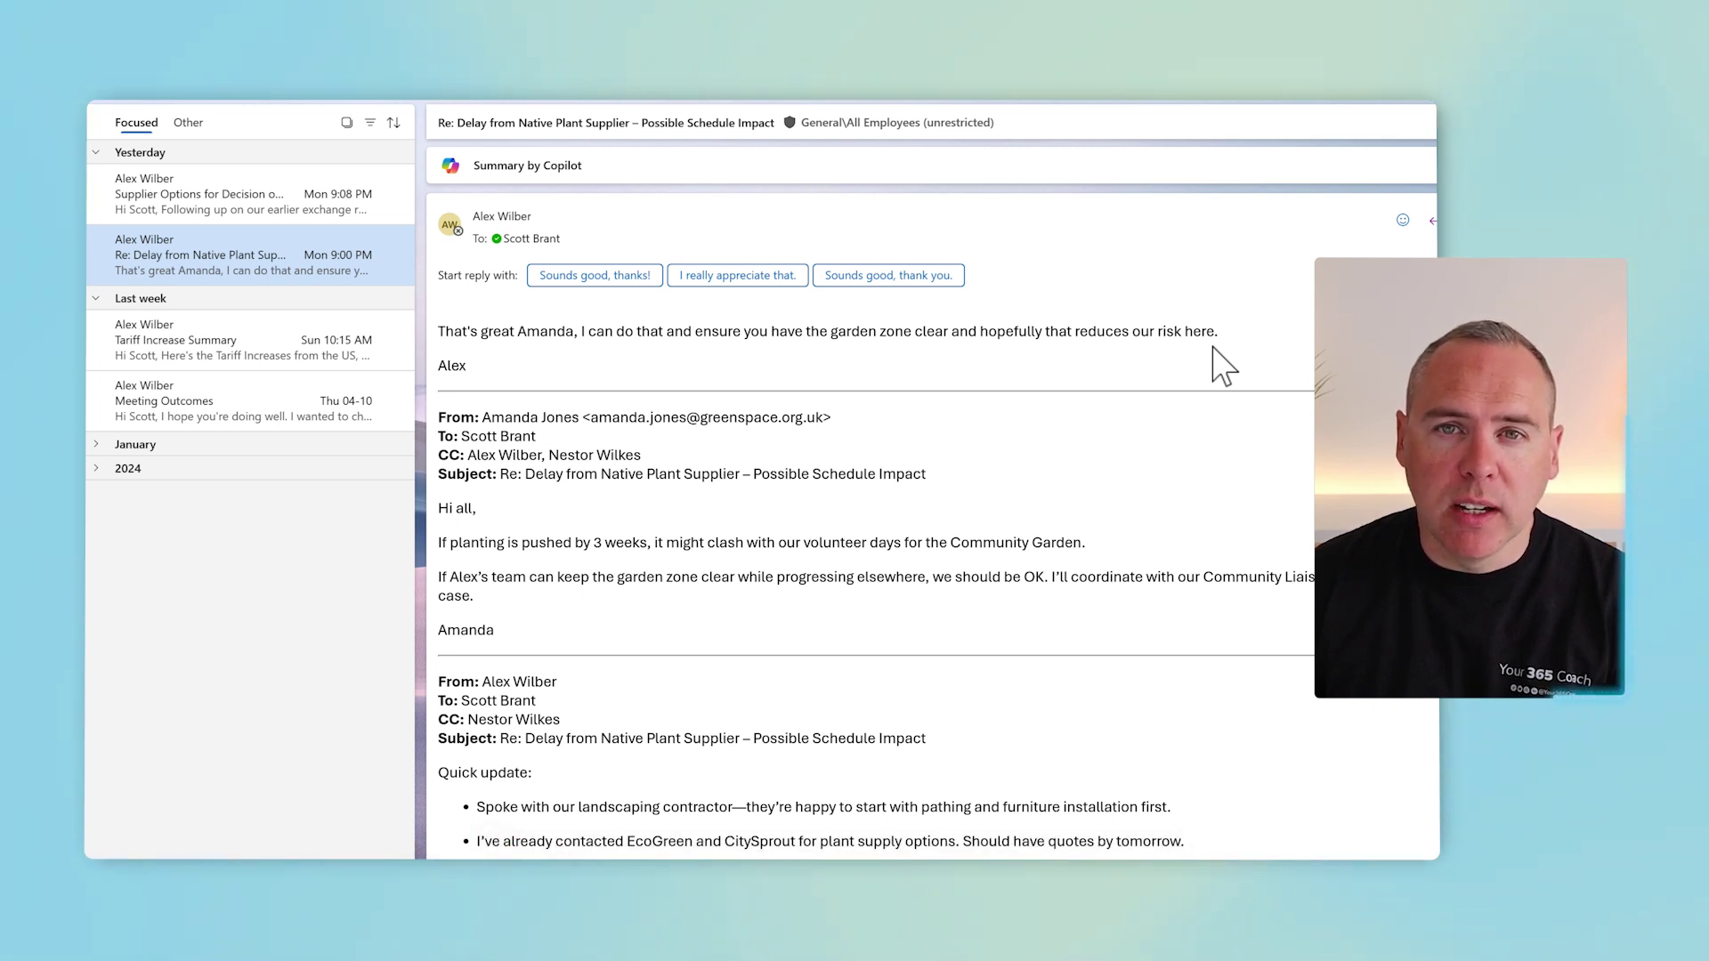
Step: Read through the native plant supplier delay email thread and generate its Copilot summary
scroll(1222, 365, down, 5)
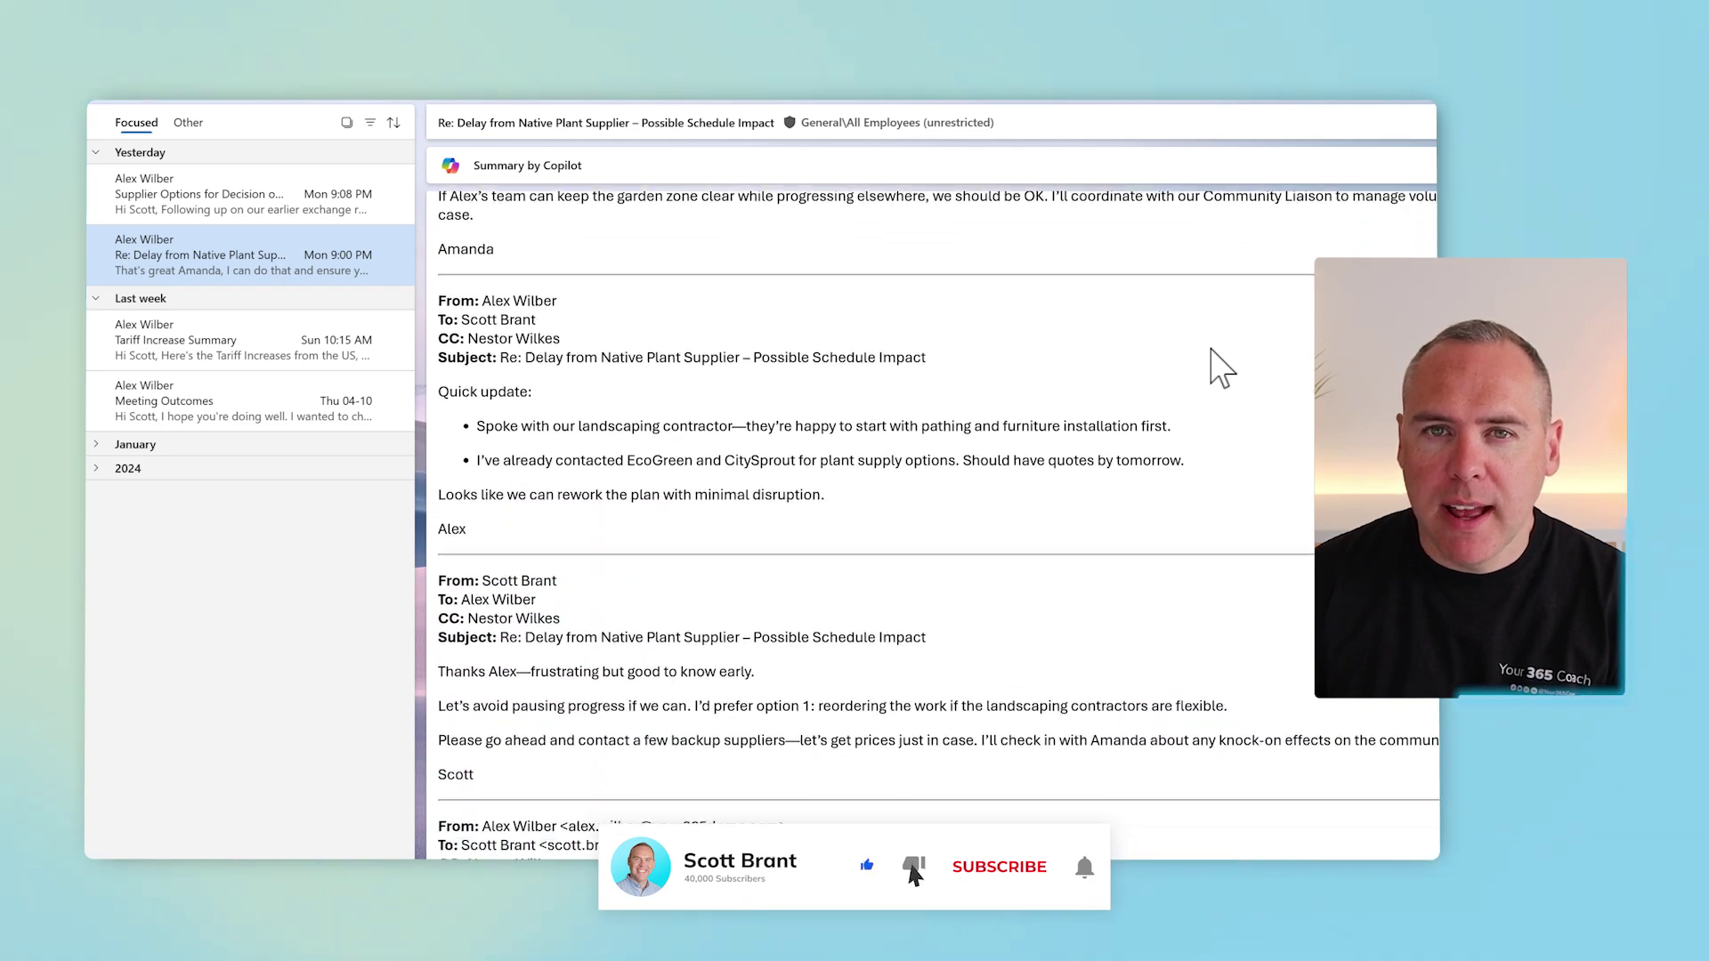
scroll(1222, 365, down, 7)
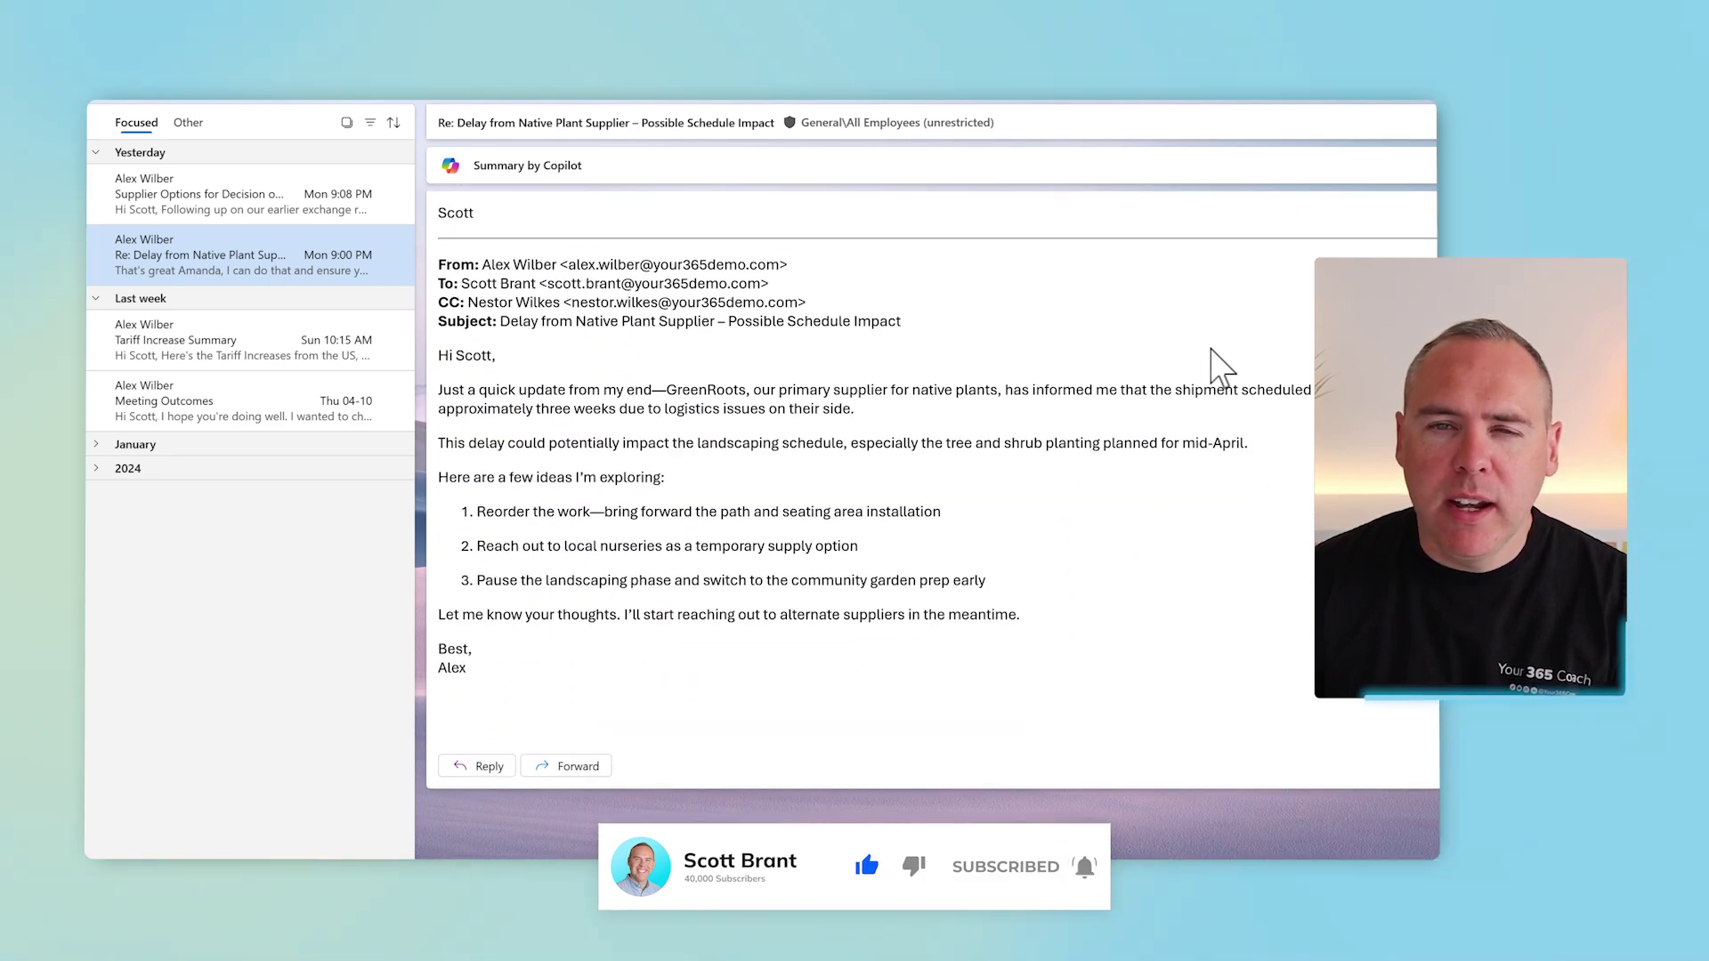
scroll(1222, 365, up, 12)
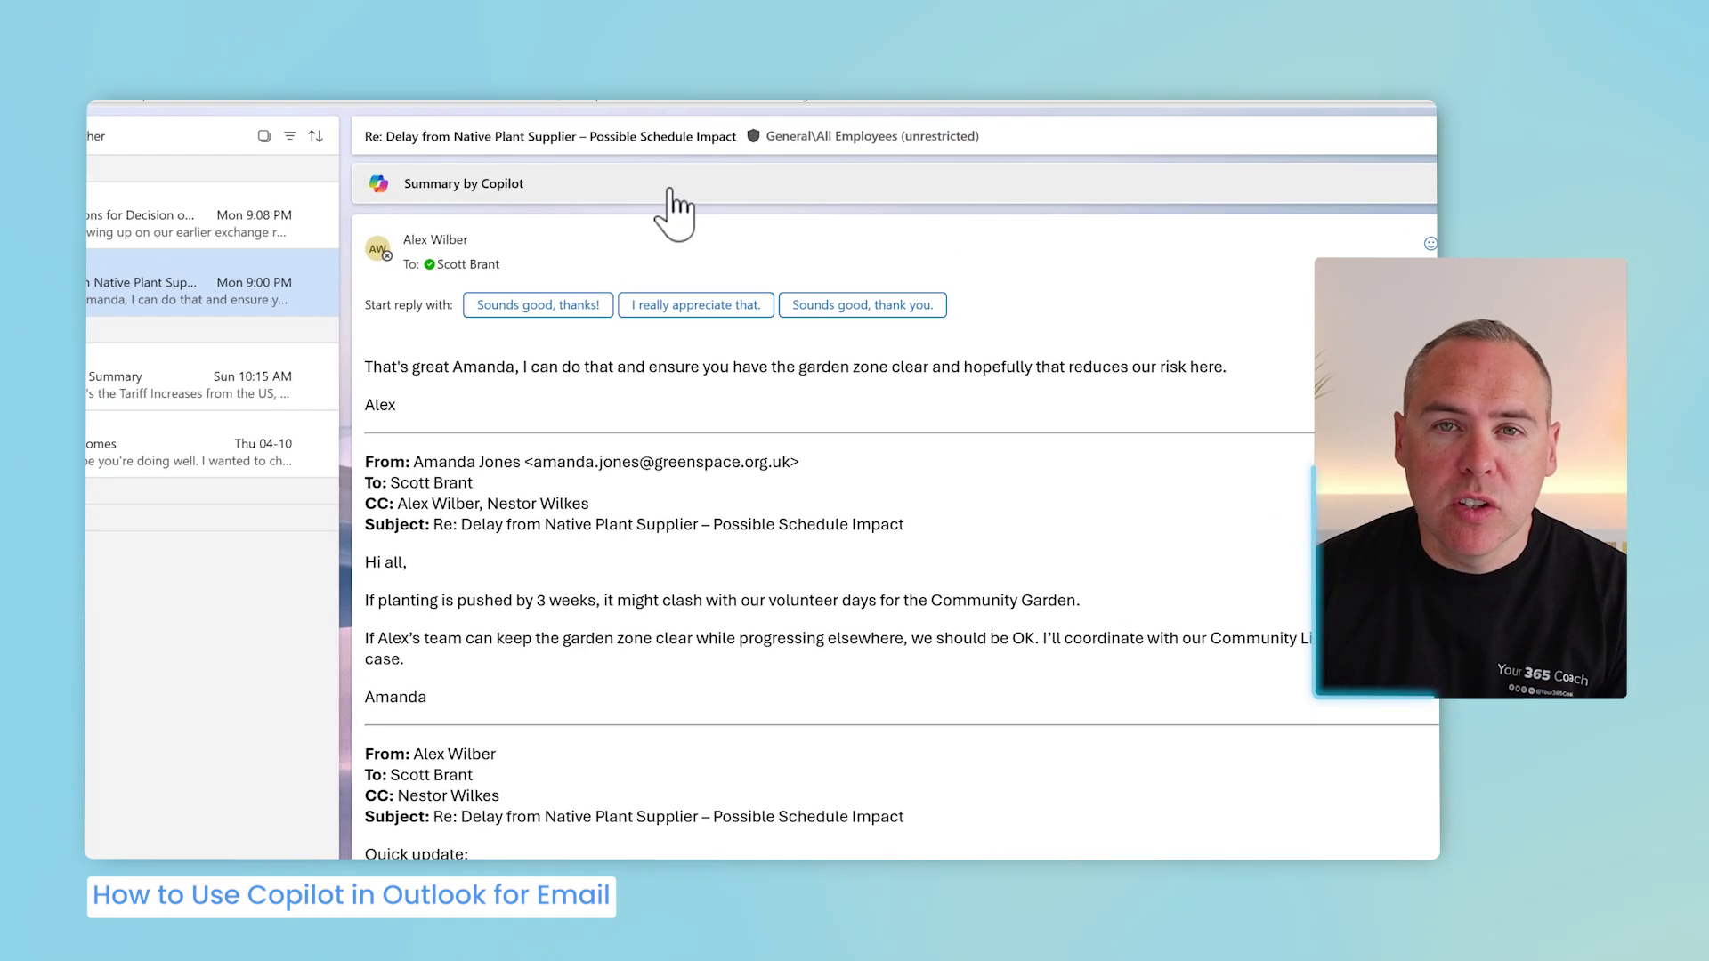
click(674, 213)
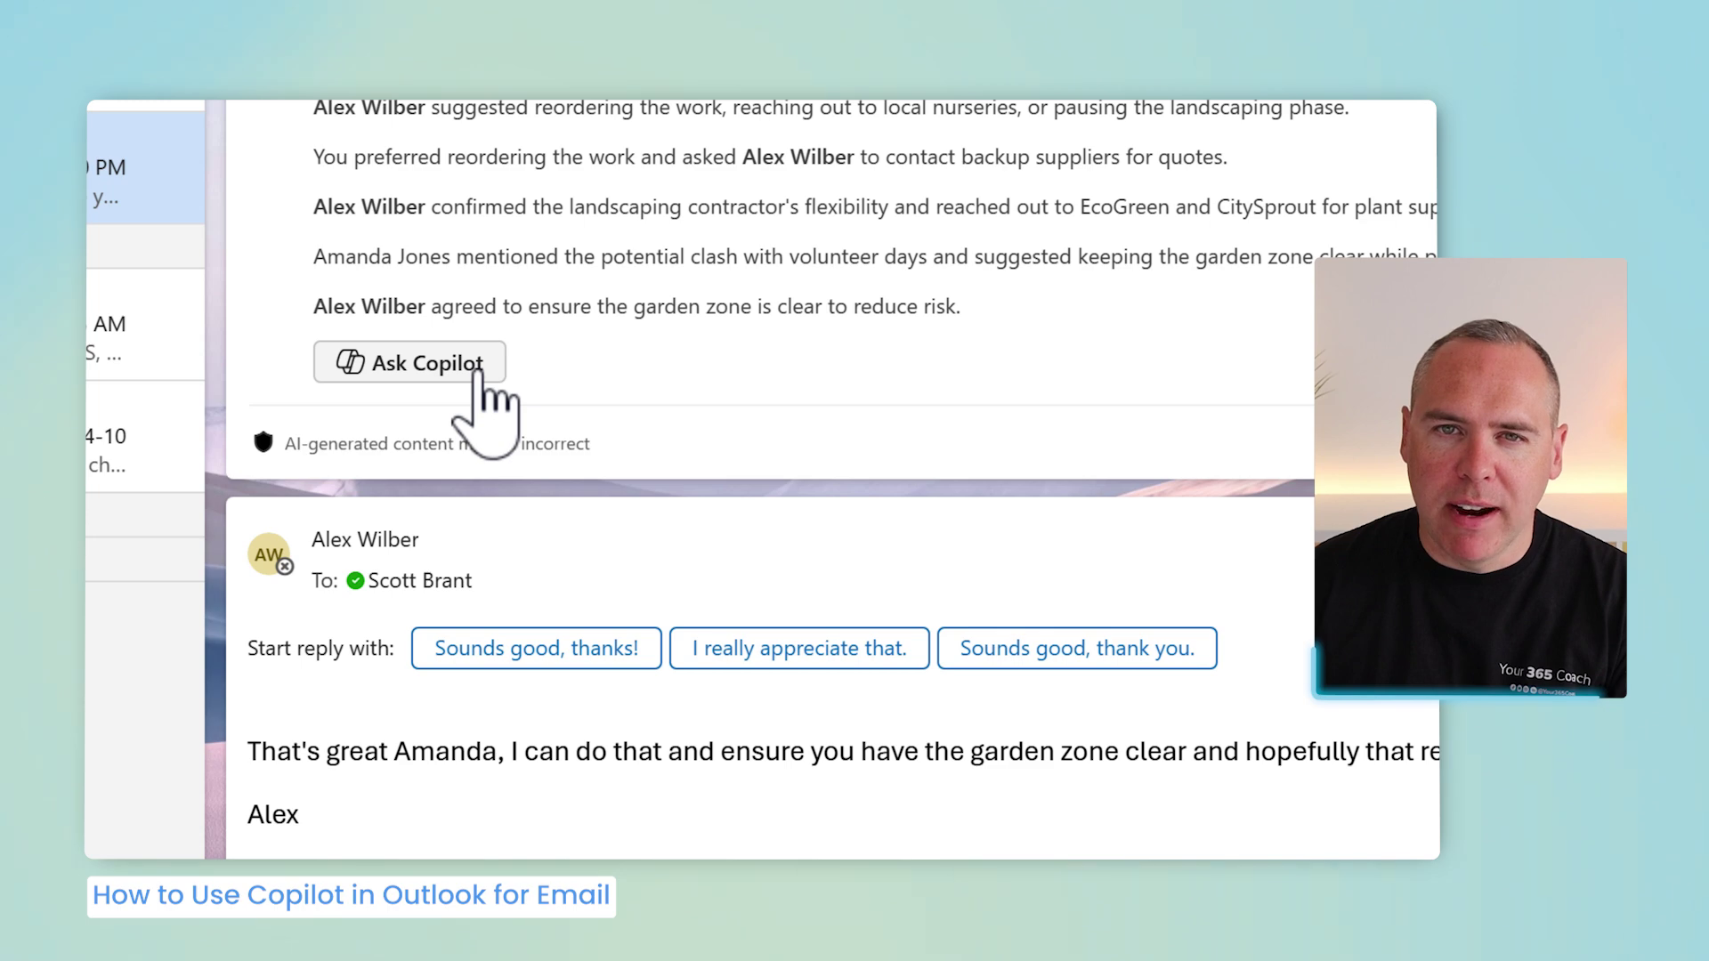
Step: Ask Copilot "From this e-mail, what's the risk of the mitigations not working?" and read through its answer
click(481, 364)
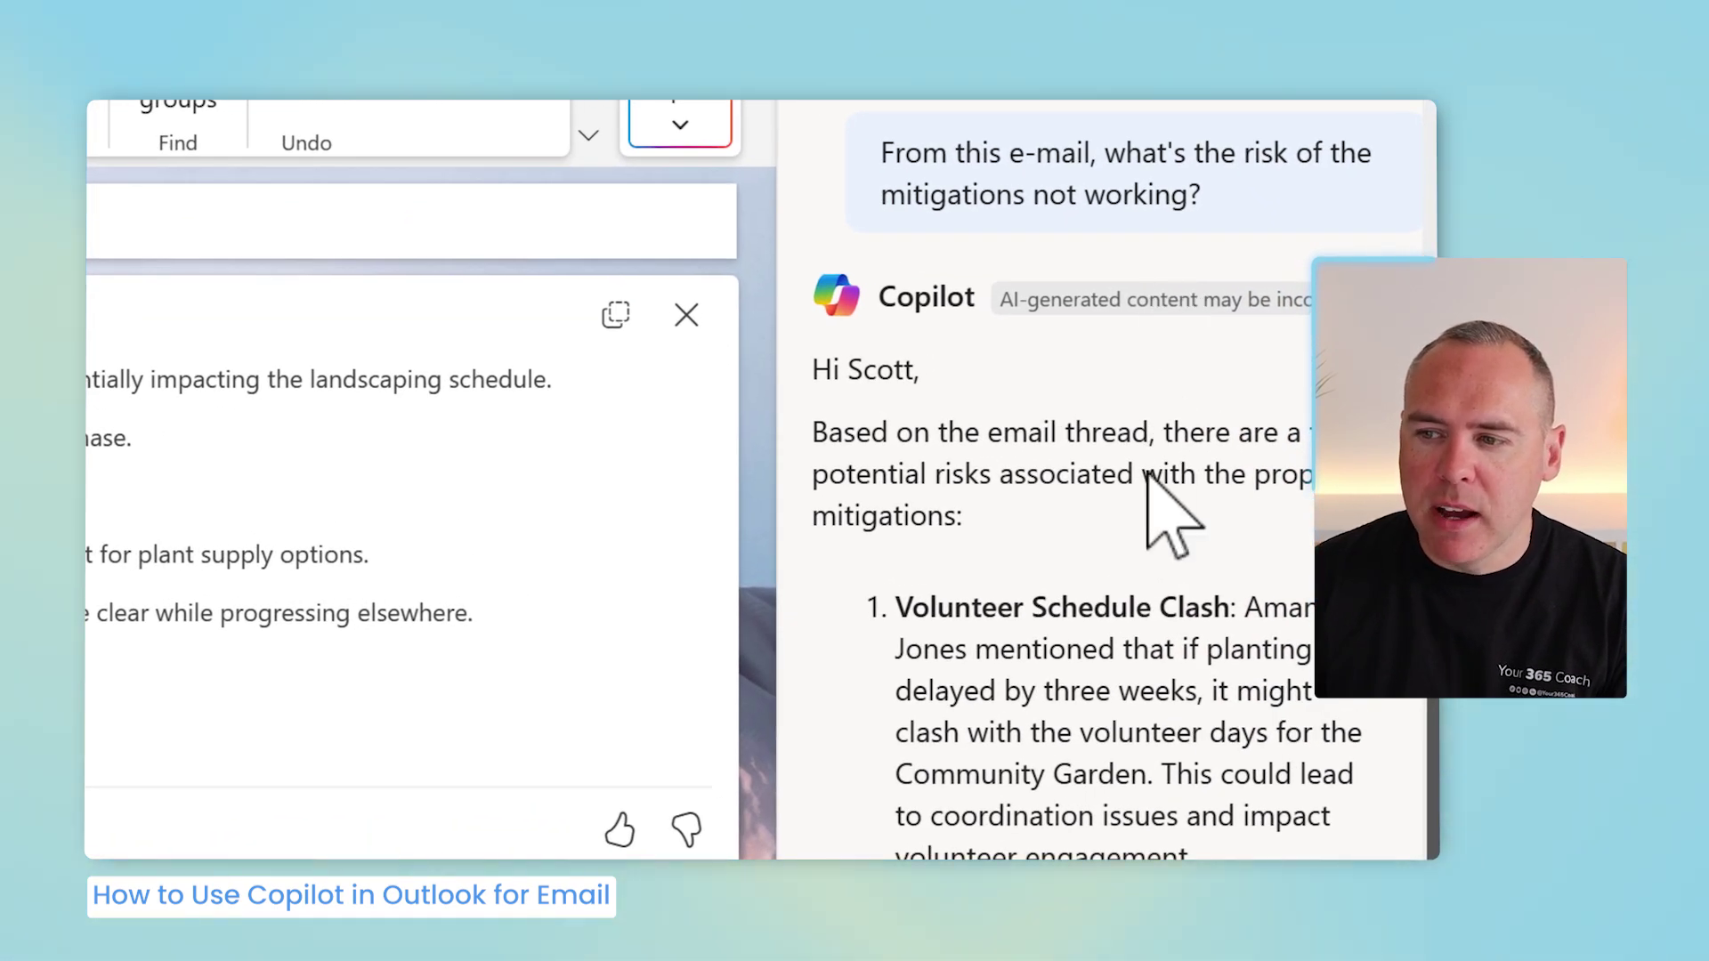
scroll(1147, 690, down, 3)
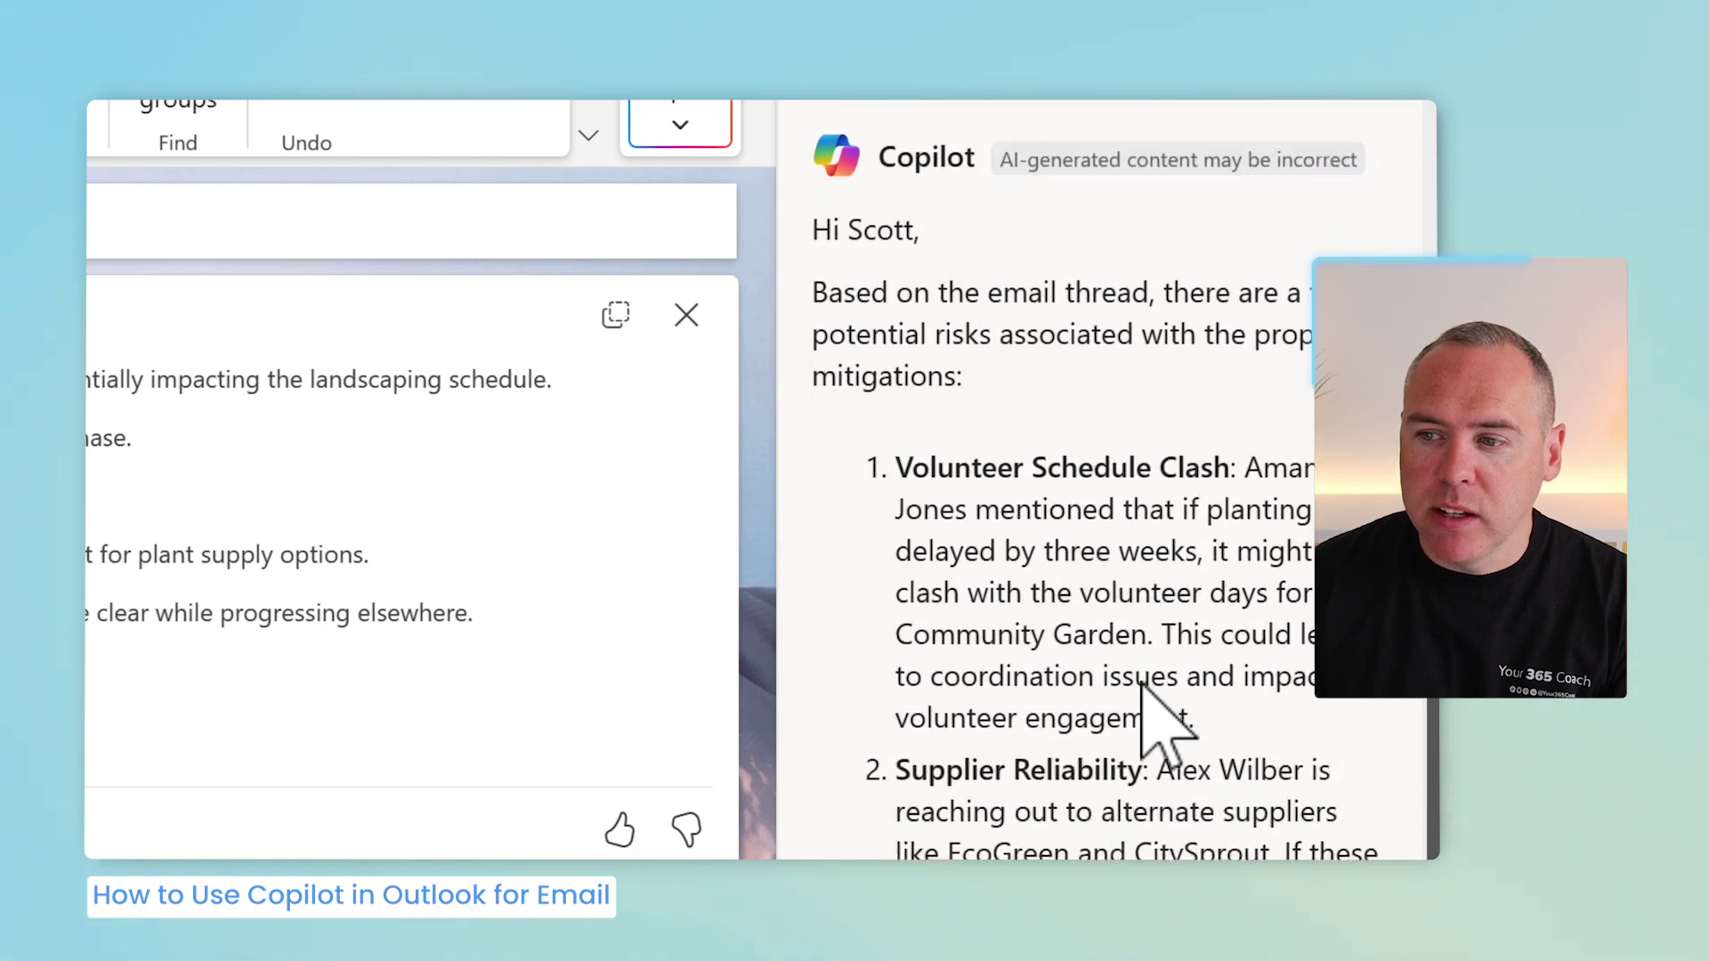
scroll(1148, 703, down, 3)
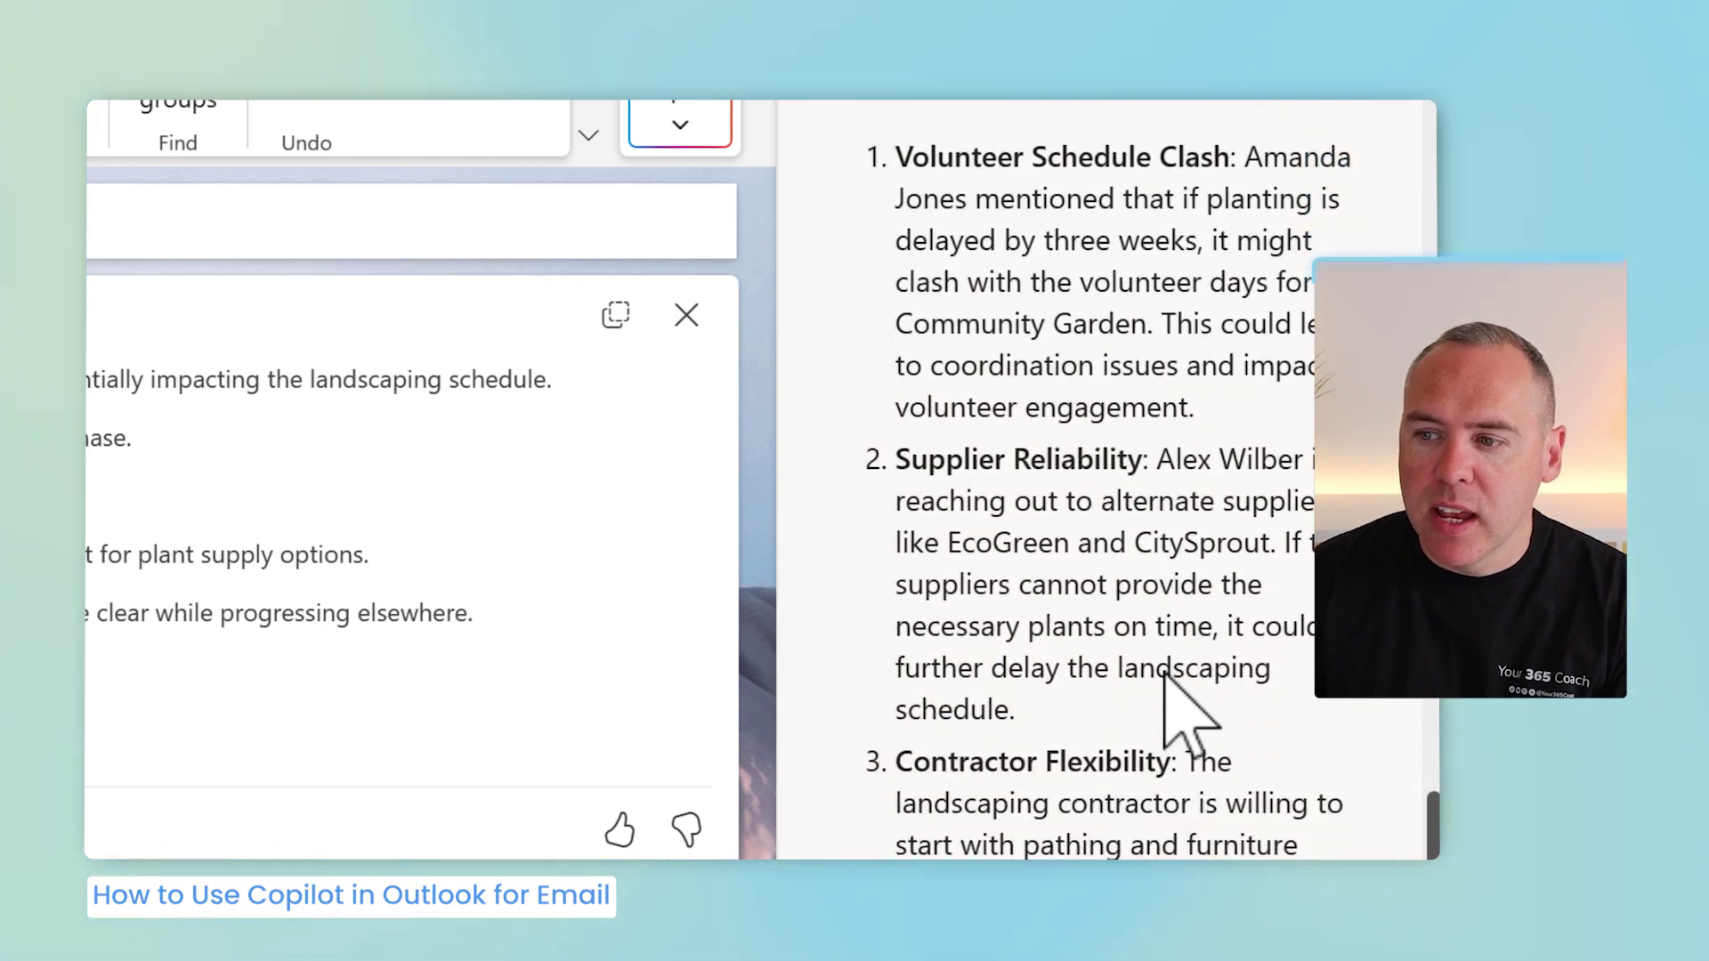
scroll(1166, 703, down, 1)
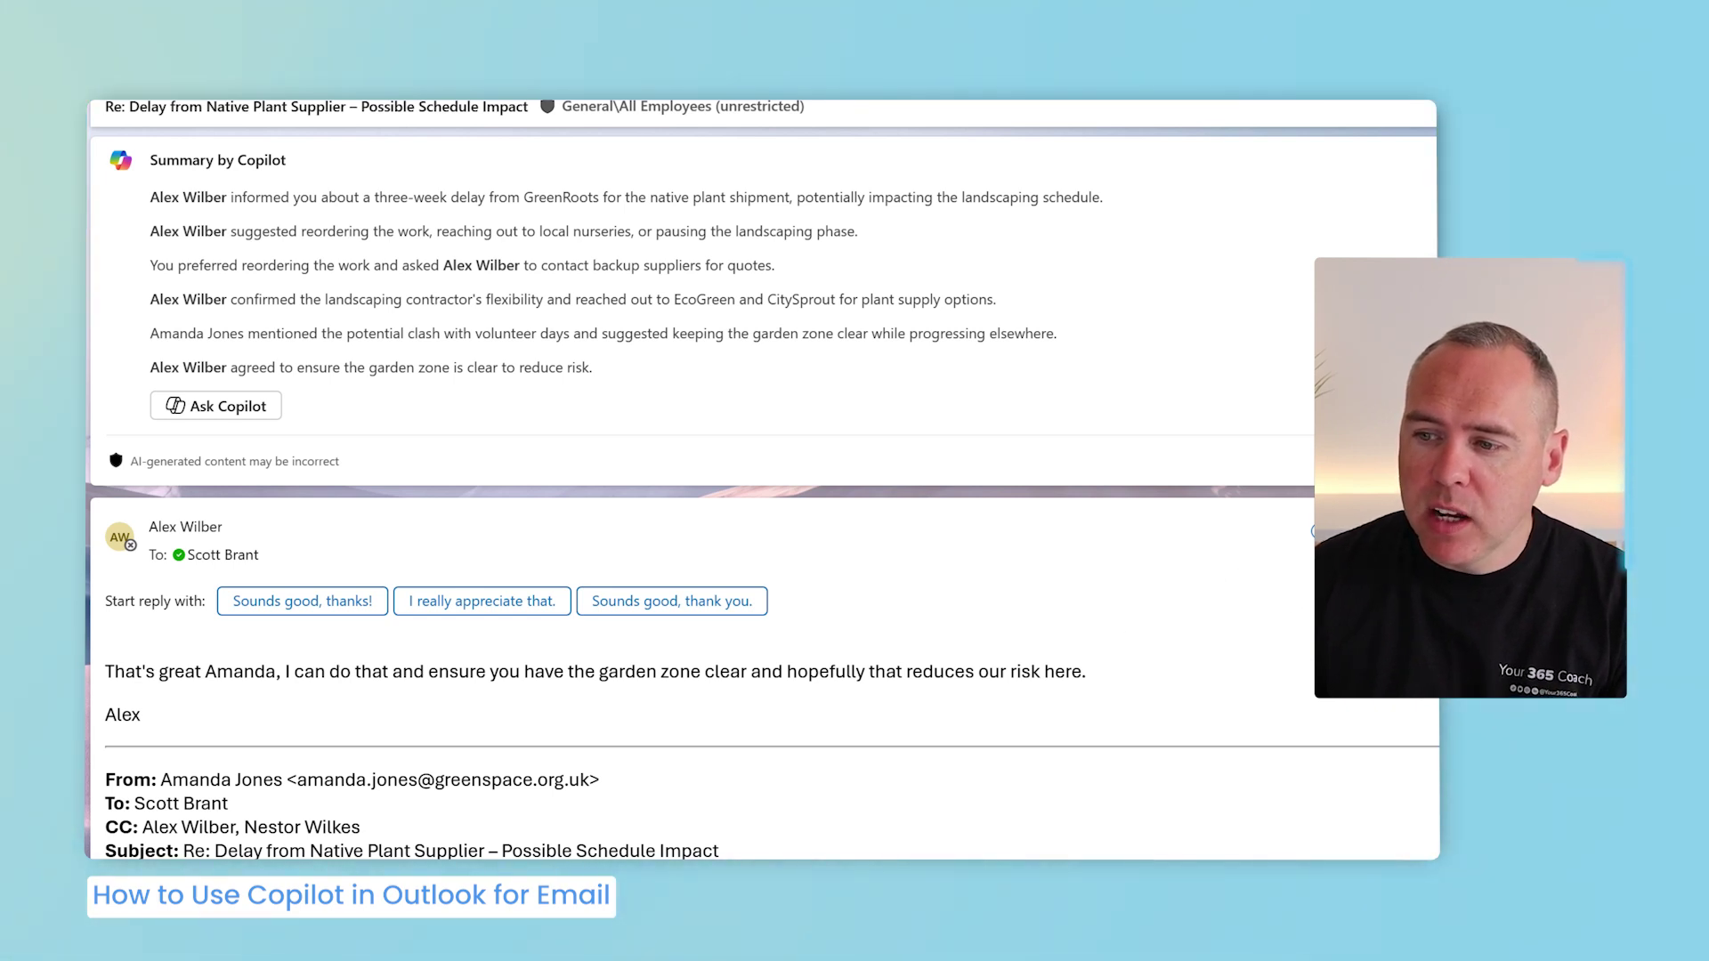
Step: Draft a reply to the supplier delay email with Copilot's "Good contingency plan" suggestion and send it
key(ctrl+r)
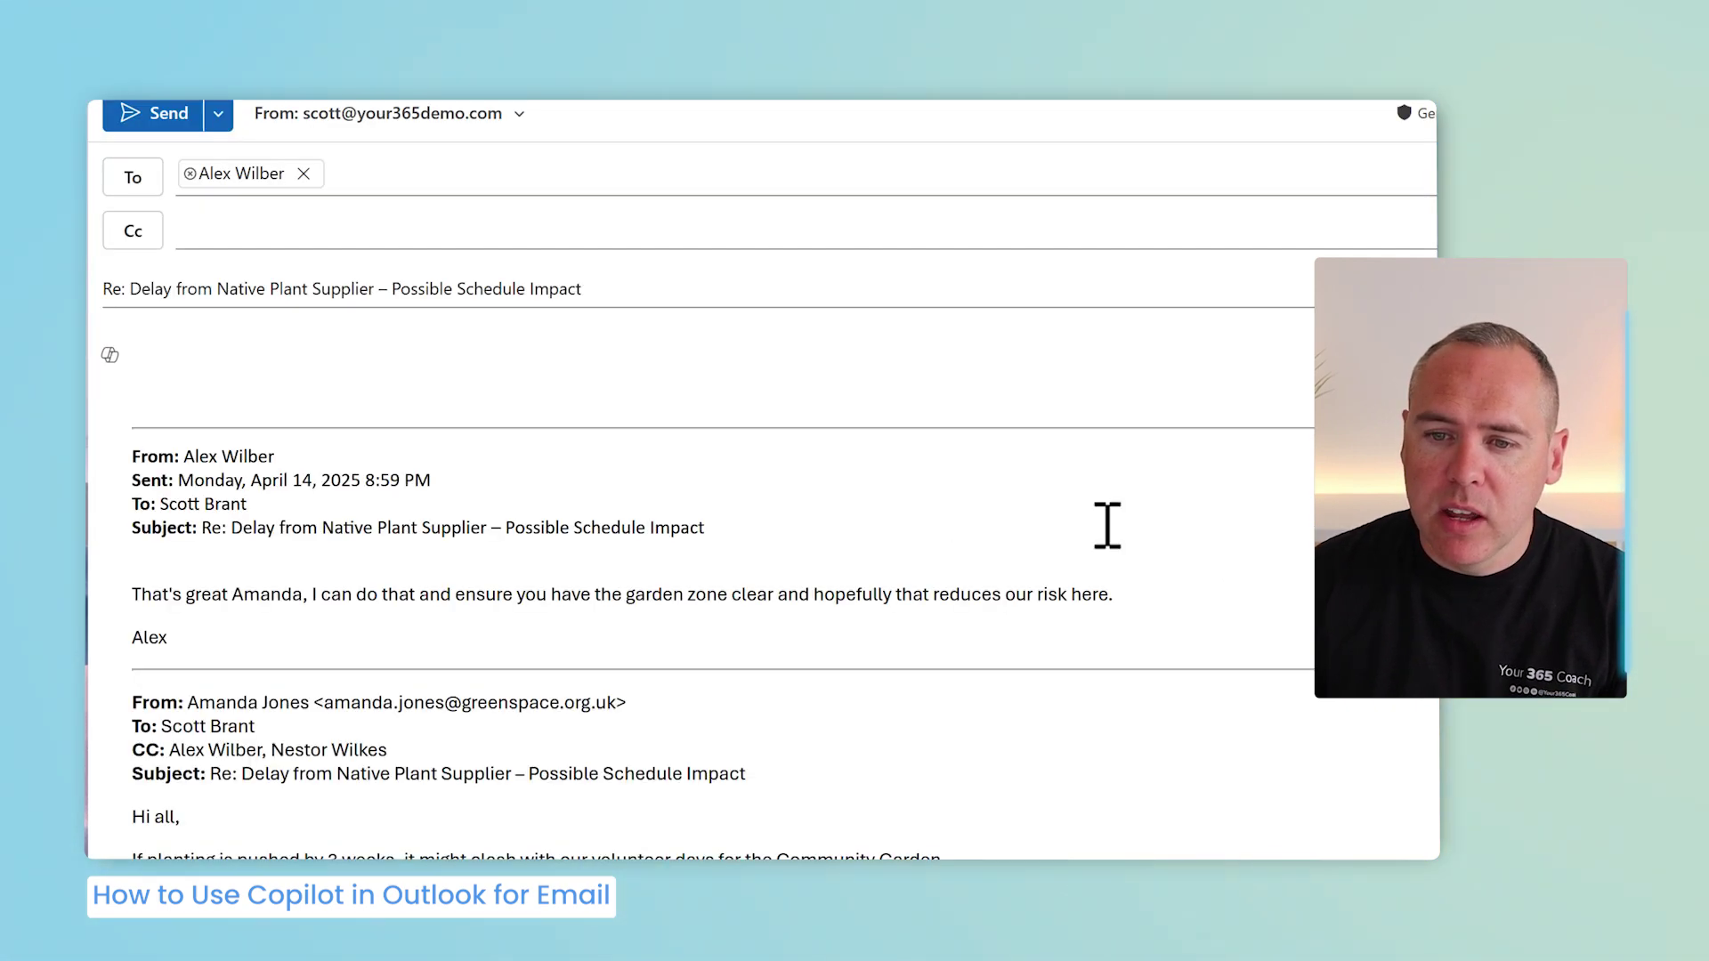
click(110, 355)
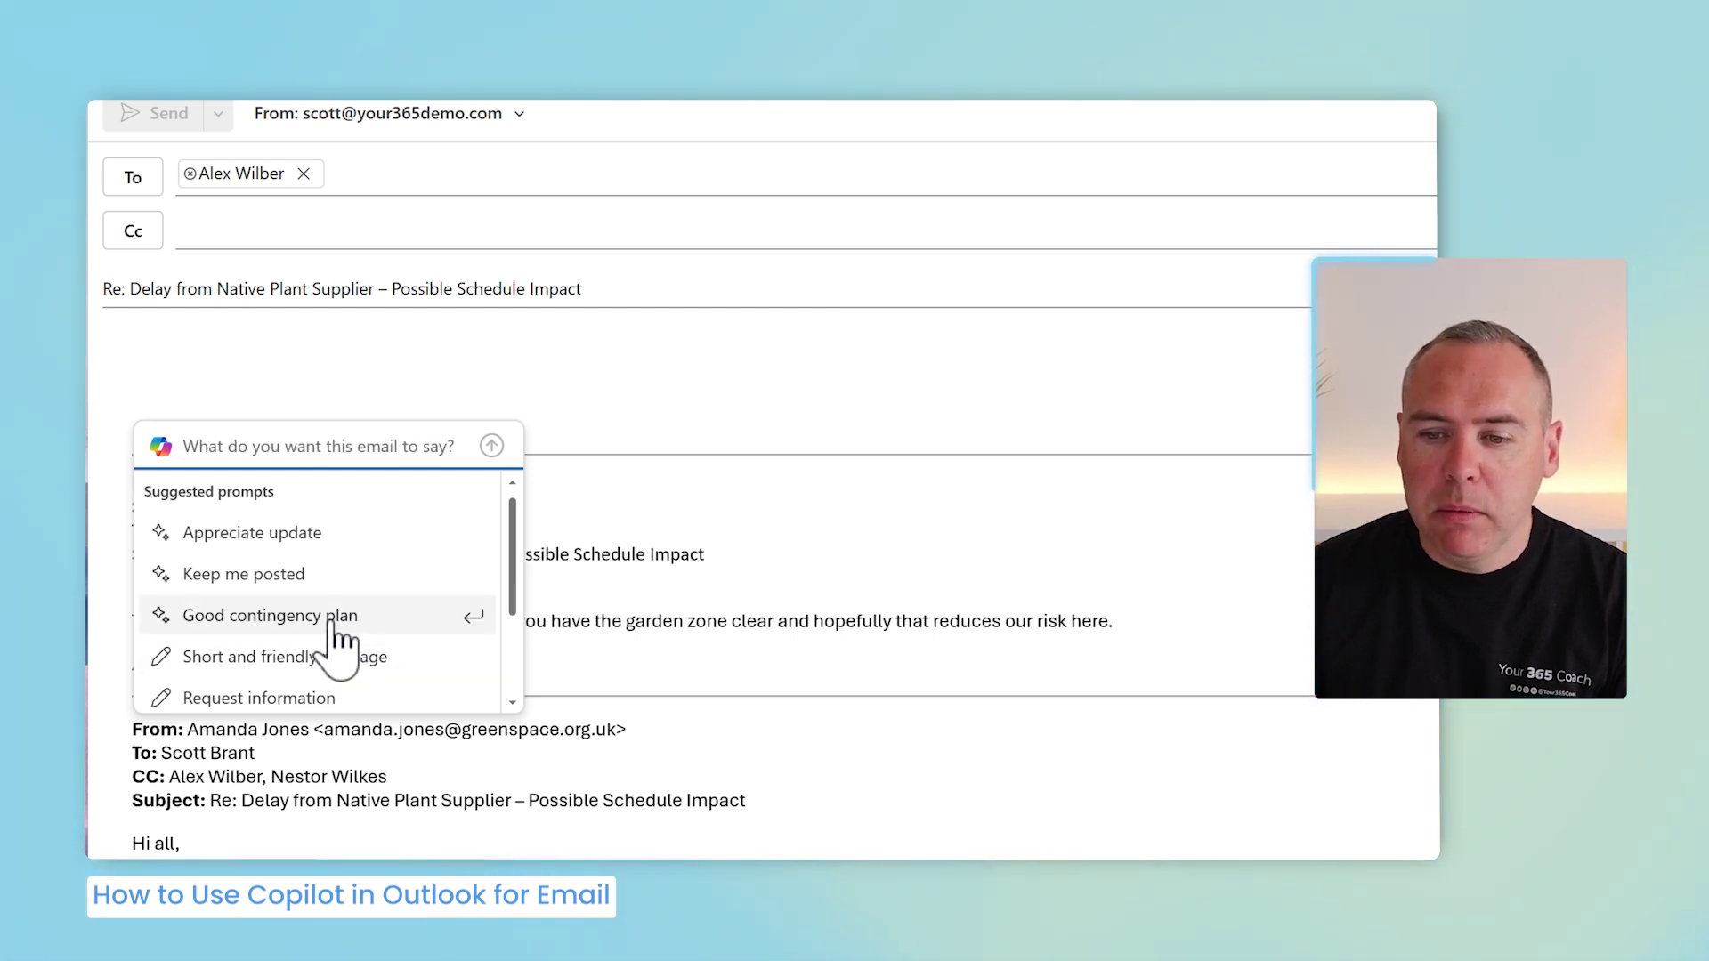
click(339, 623)
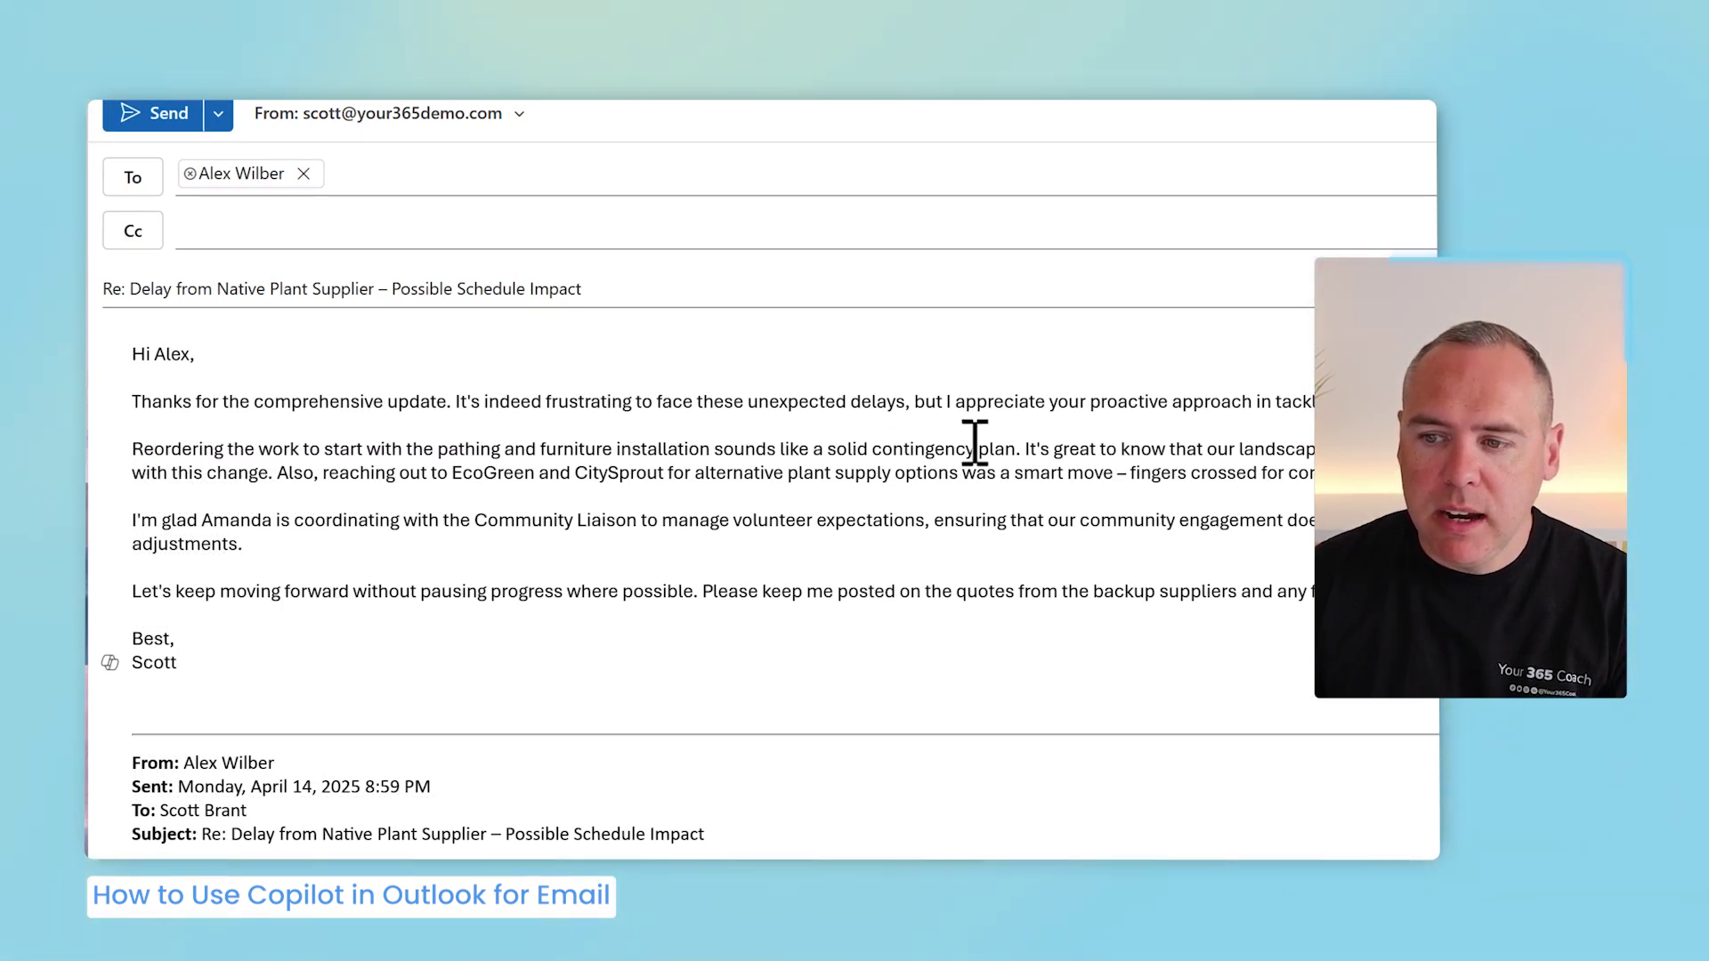
drag(1015, 449, 824, 449)
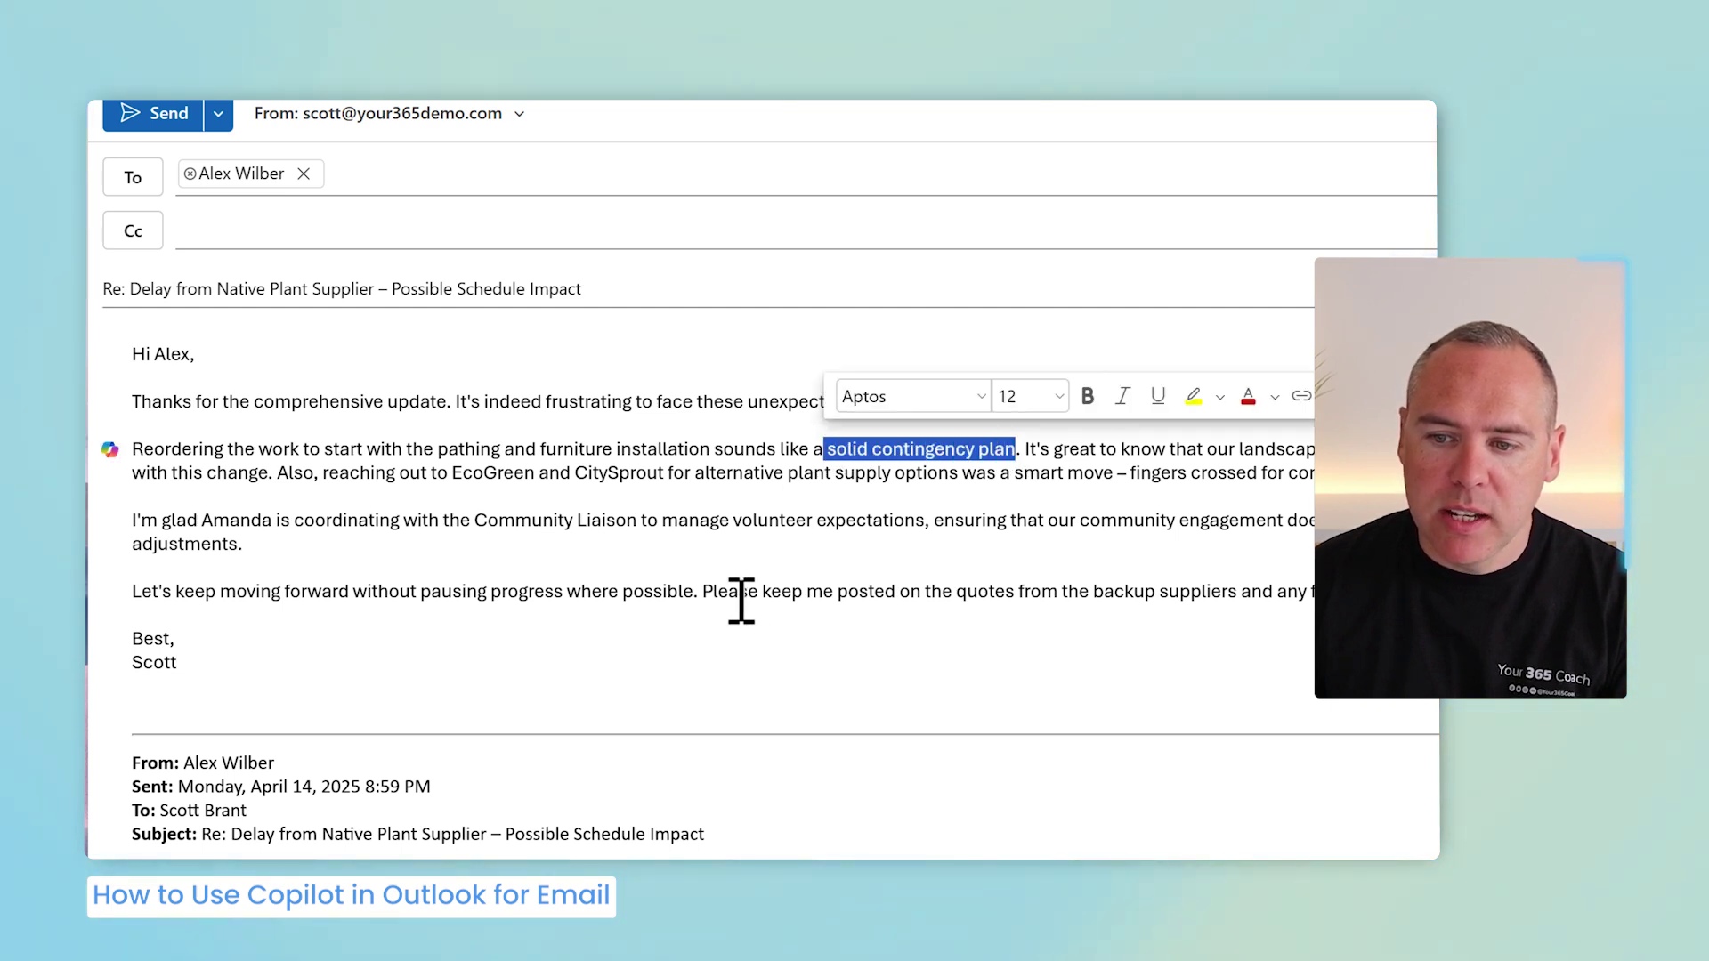
click(363, 706)
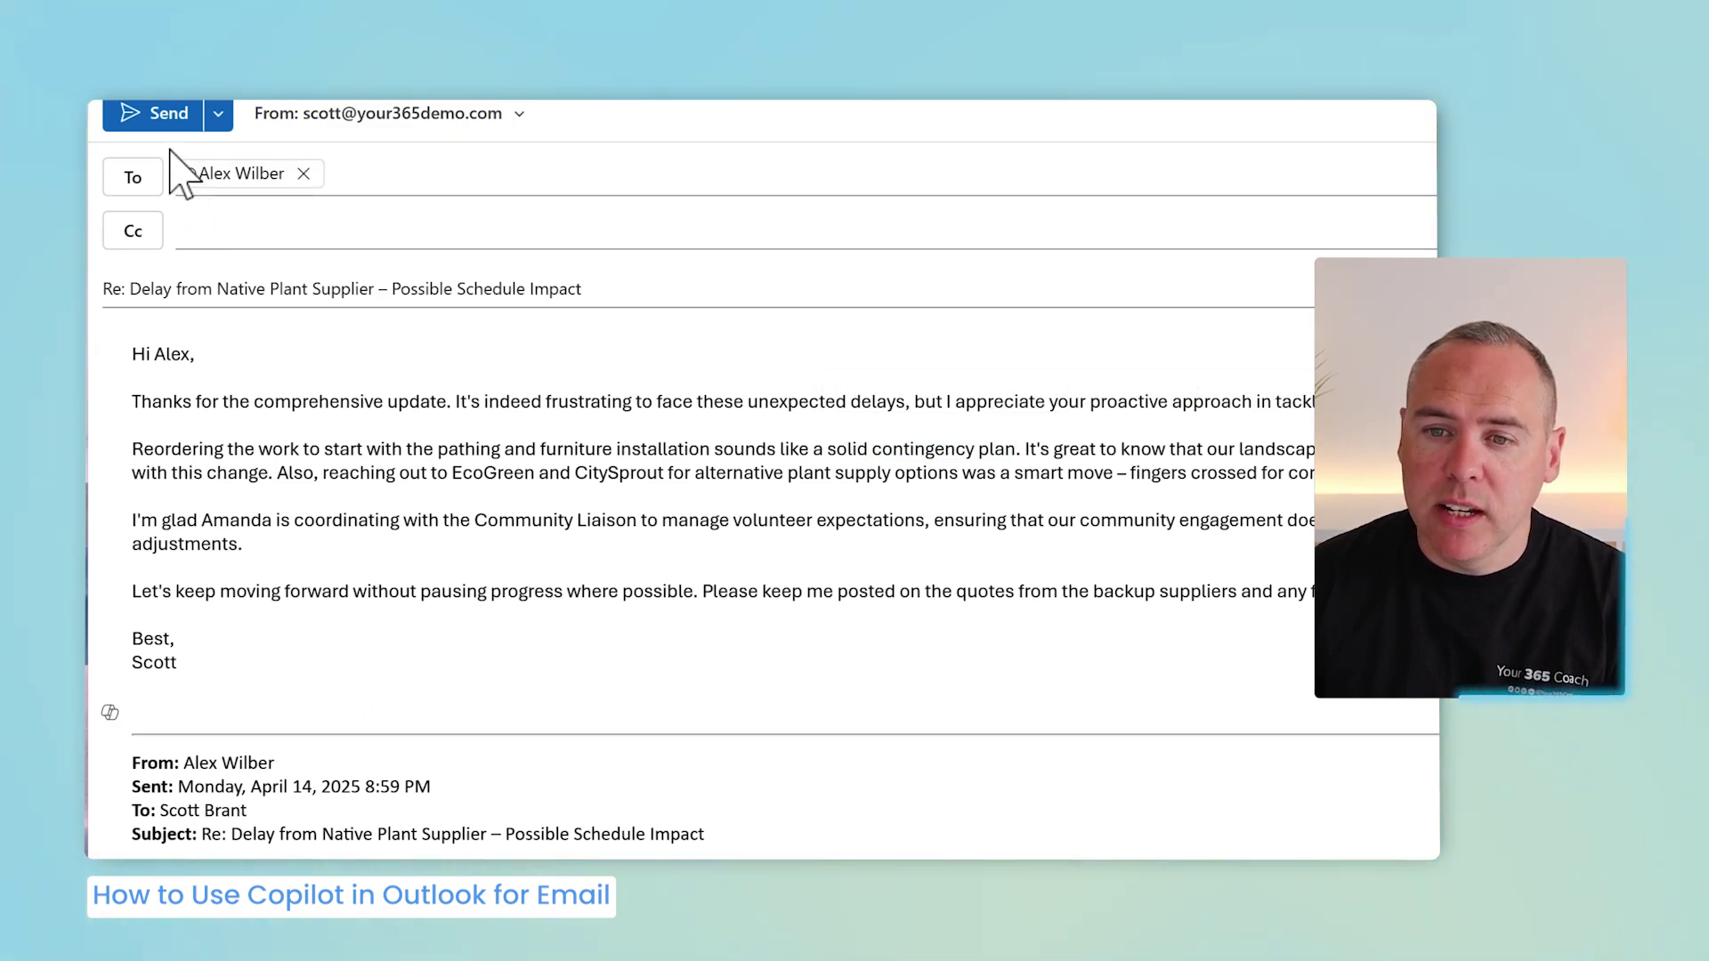
click(159, 120)
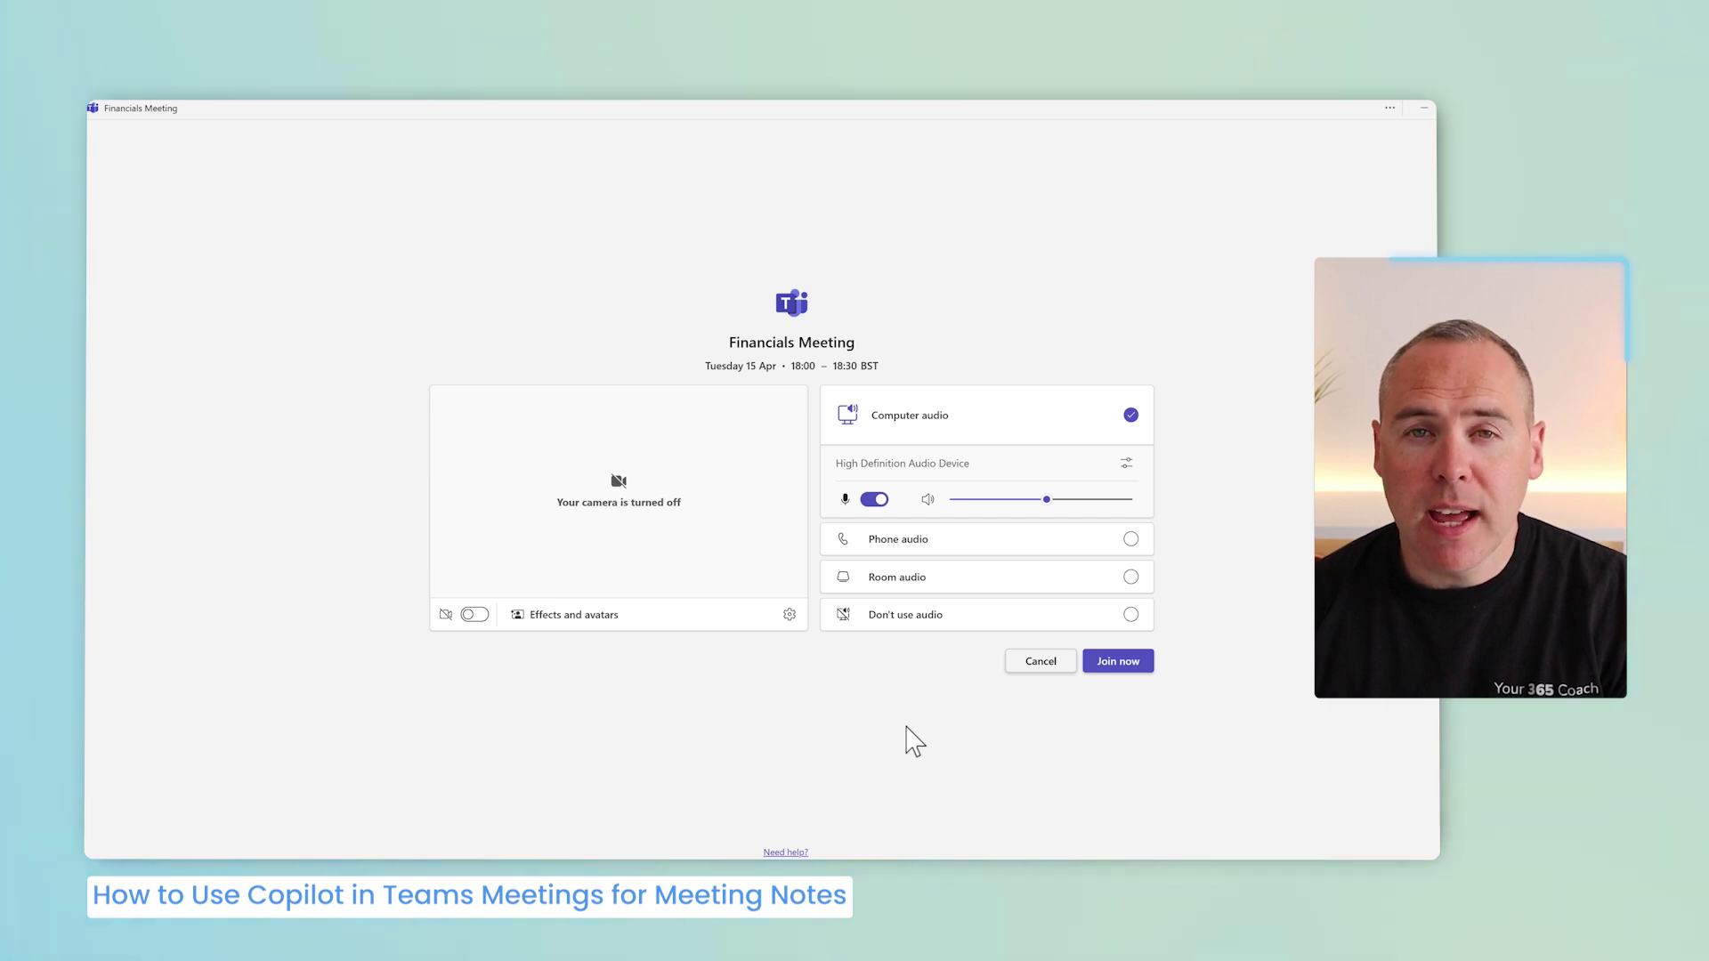
Step: Switch to Teams, join the Financials Meeting and start transcription with English (UK) as the spoken language
click(1126, 666)
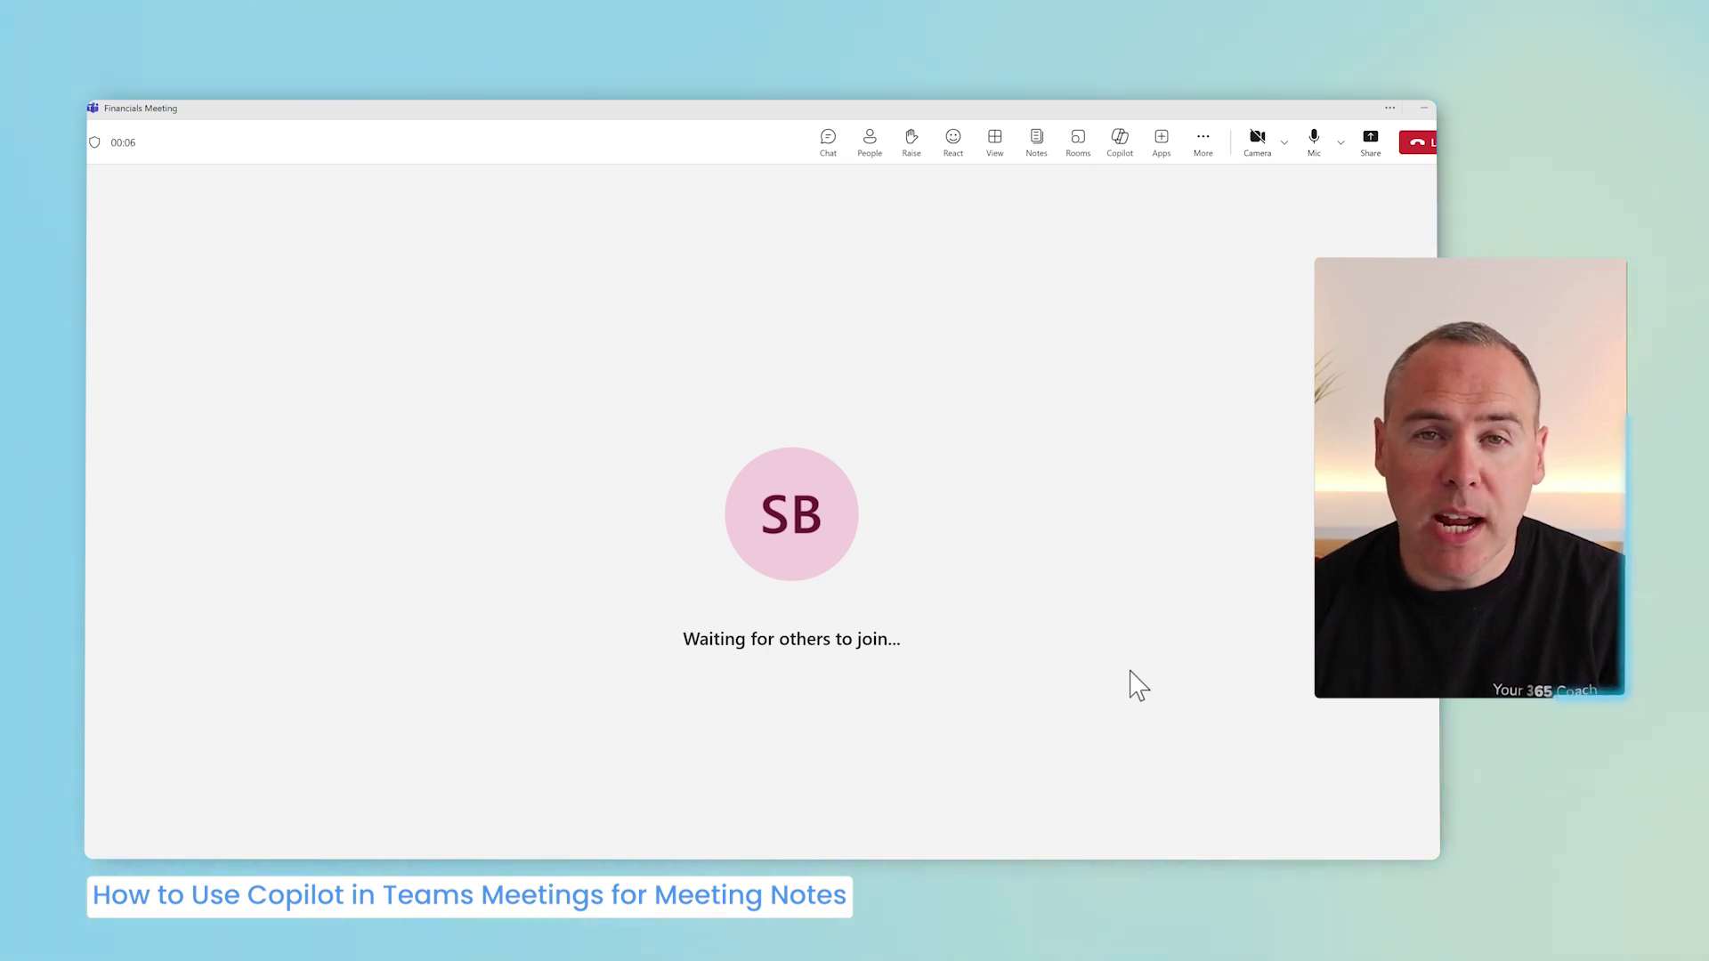
click(1201, 142)
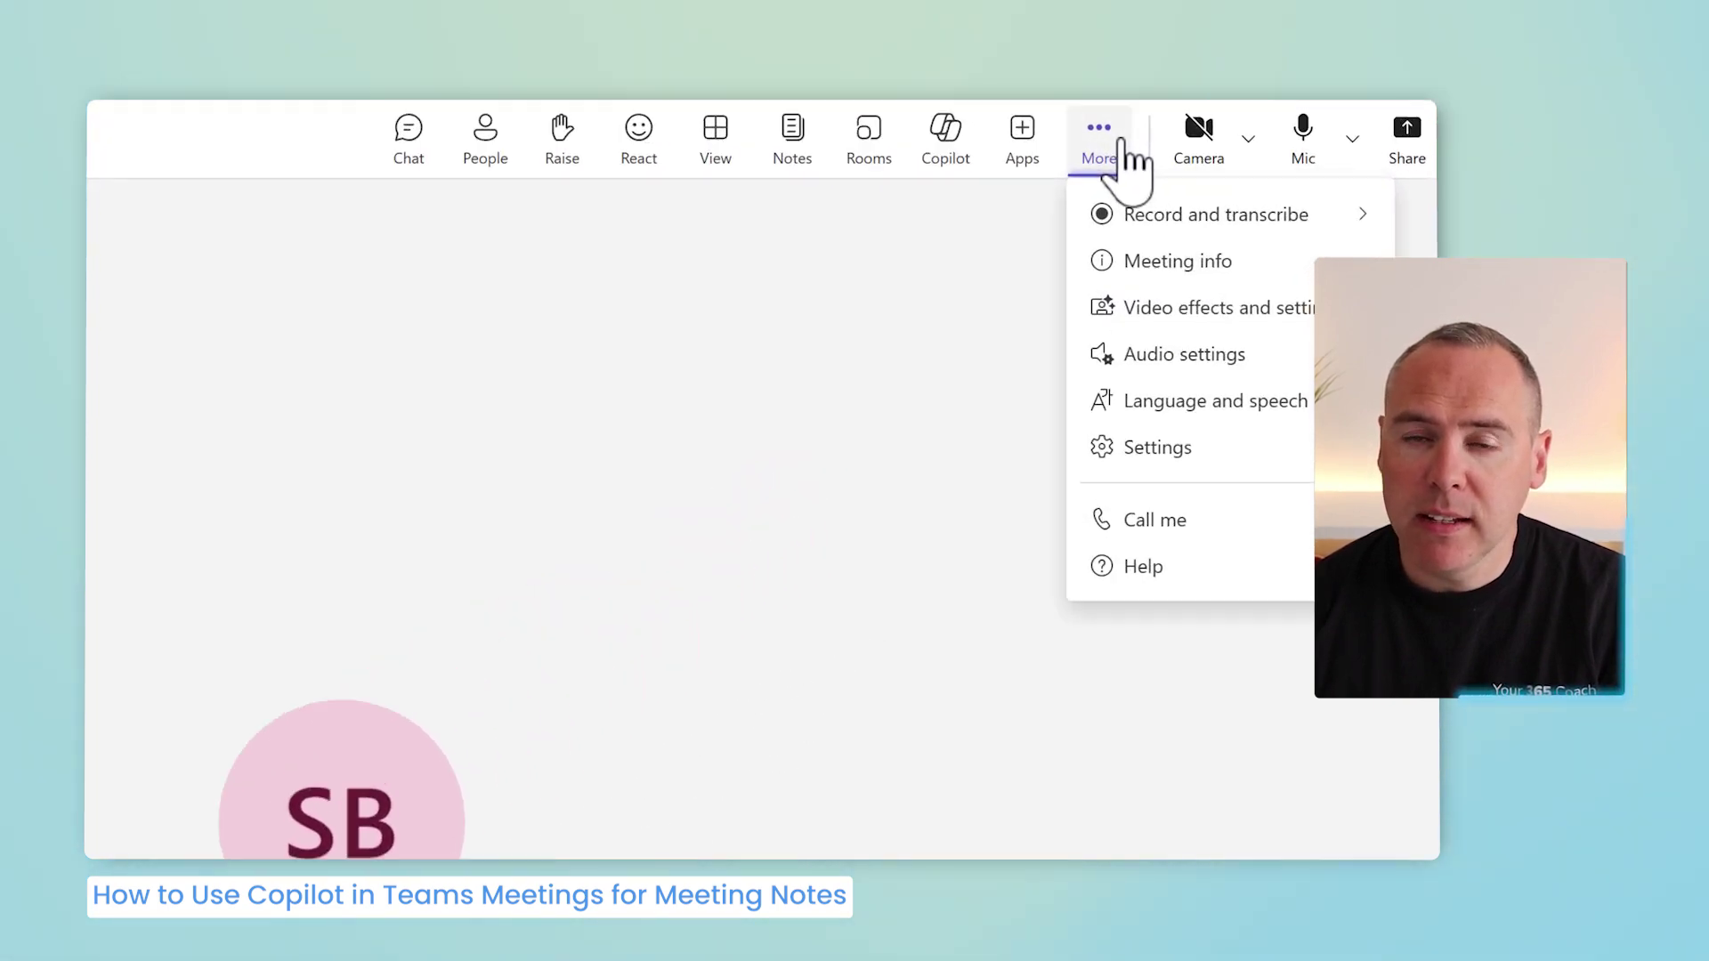
mouse_move(1157, 236)
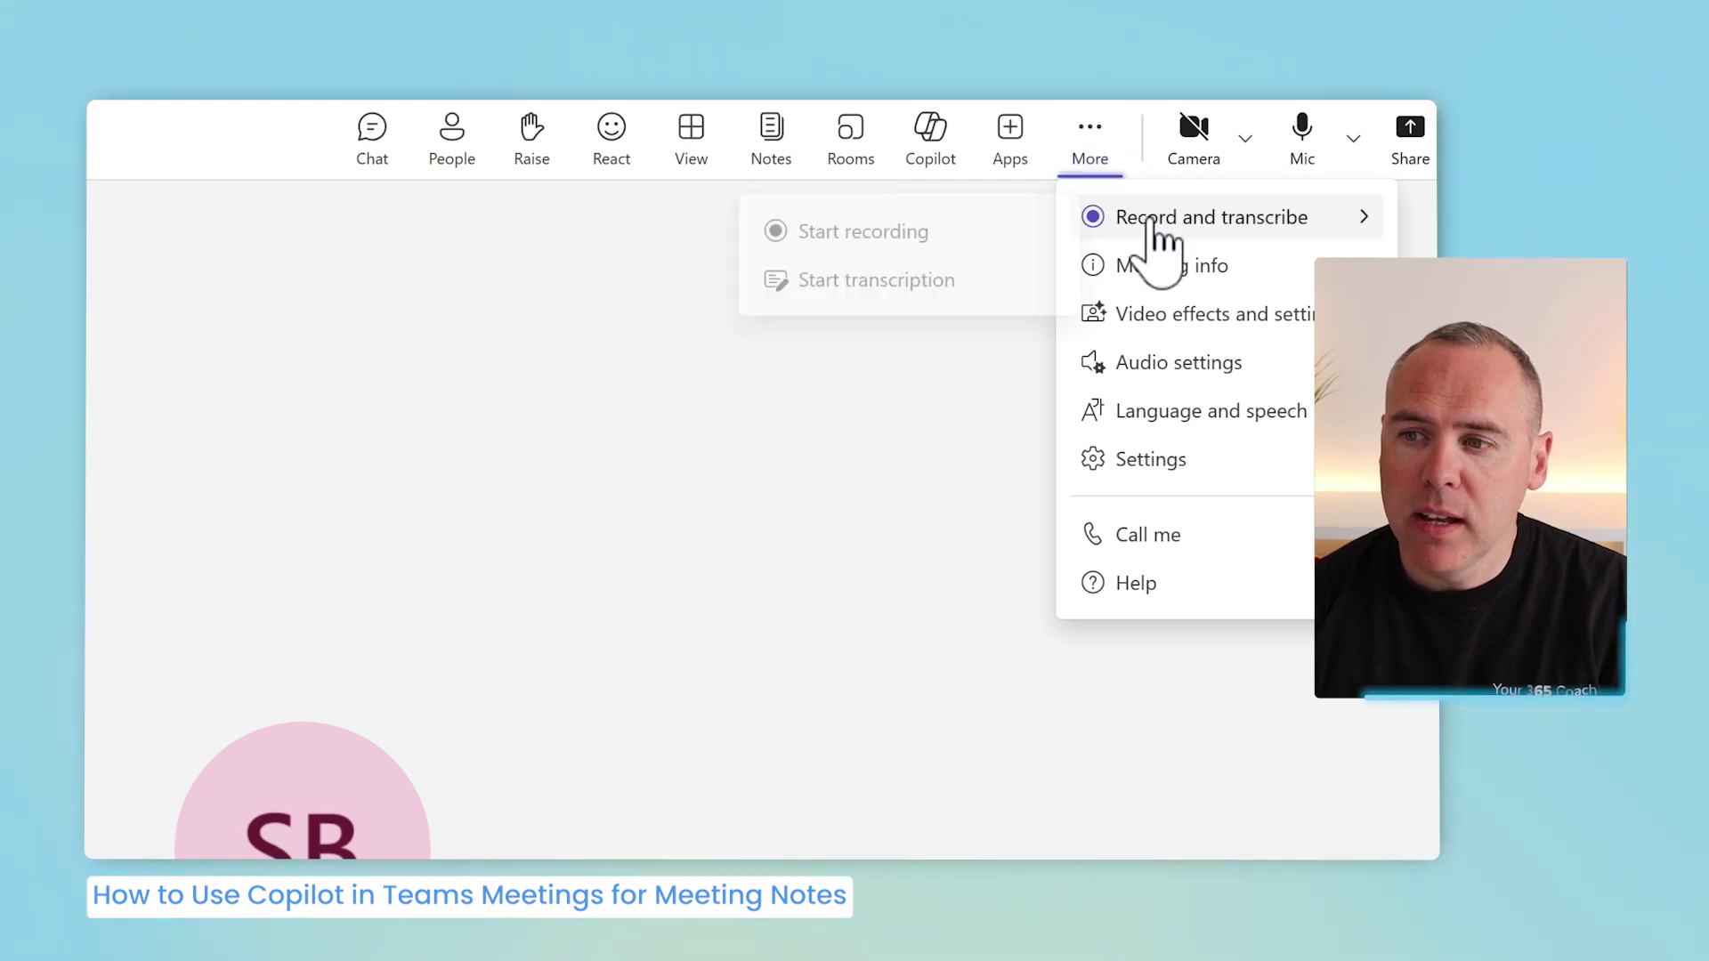
click(979, 283)
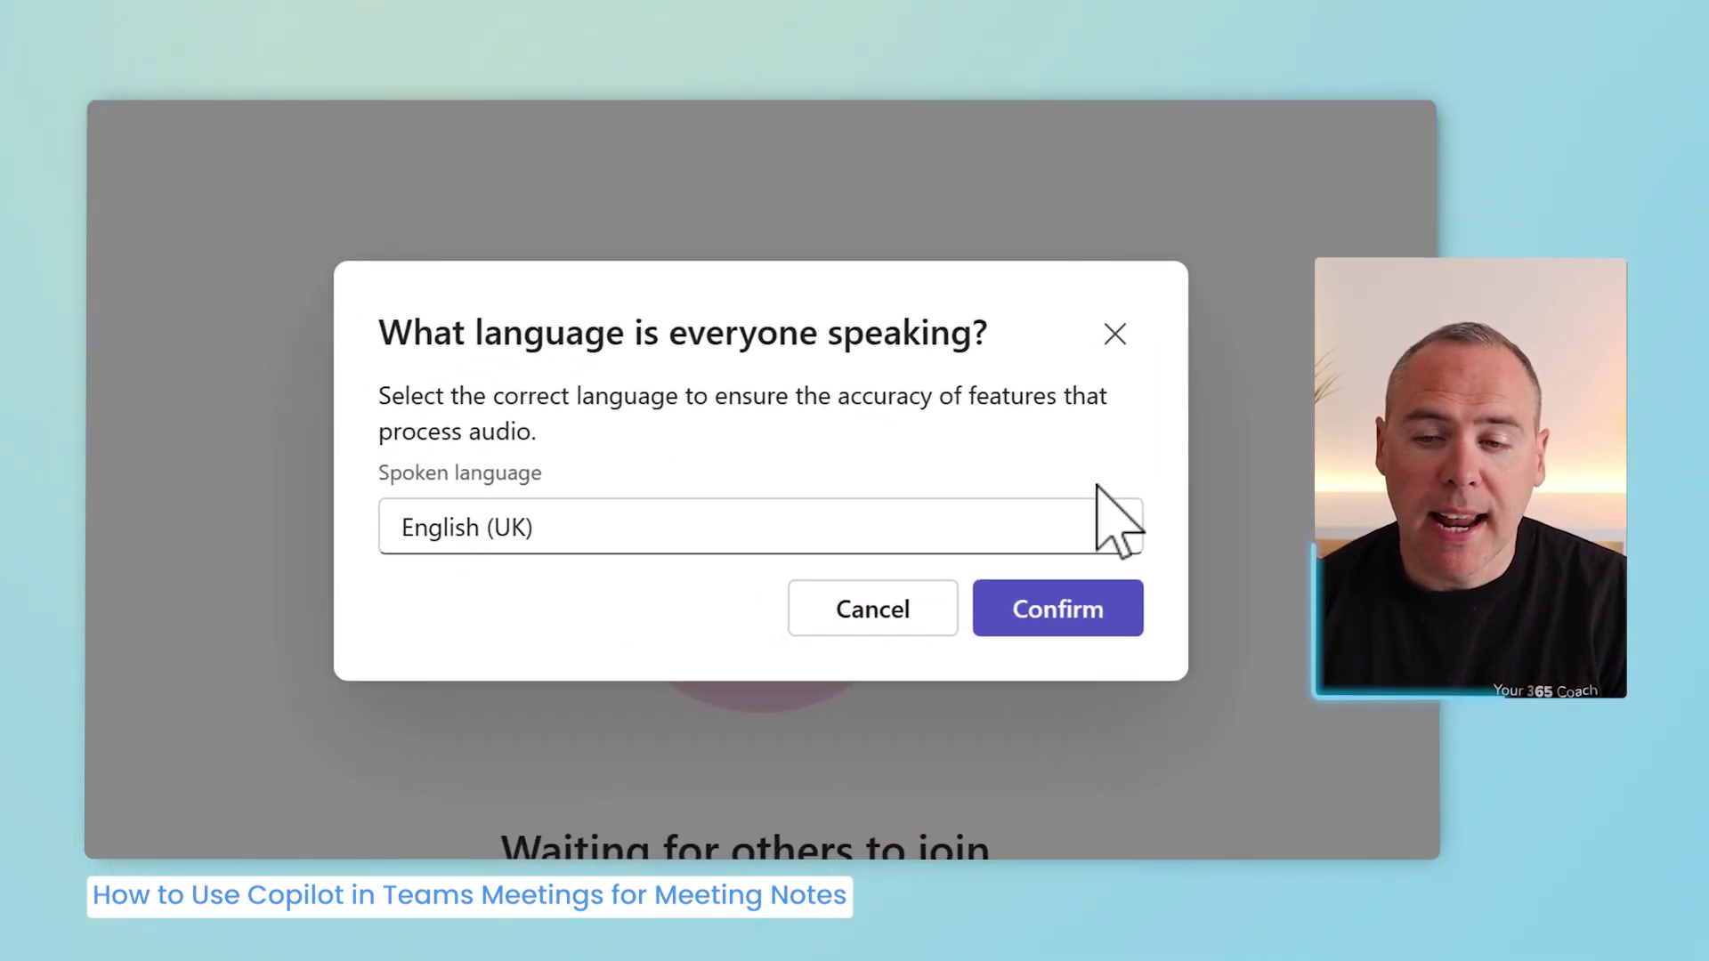
click(1035, 611)
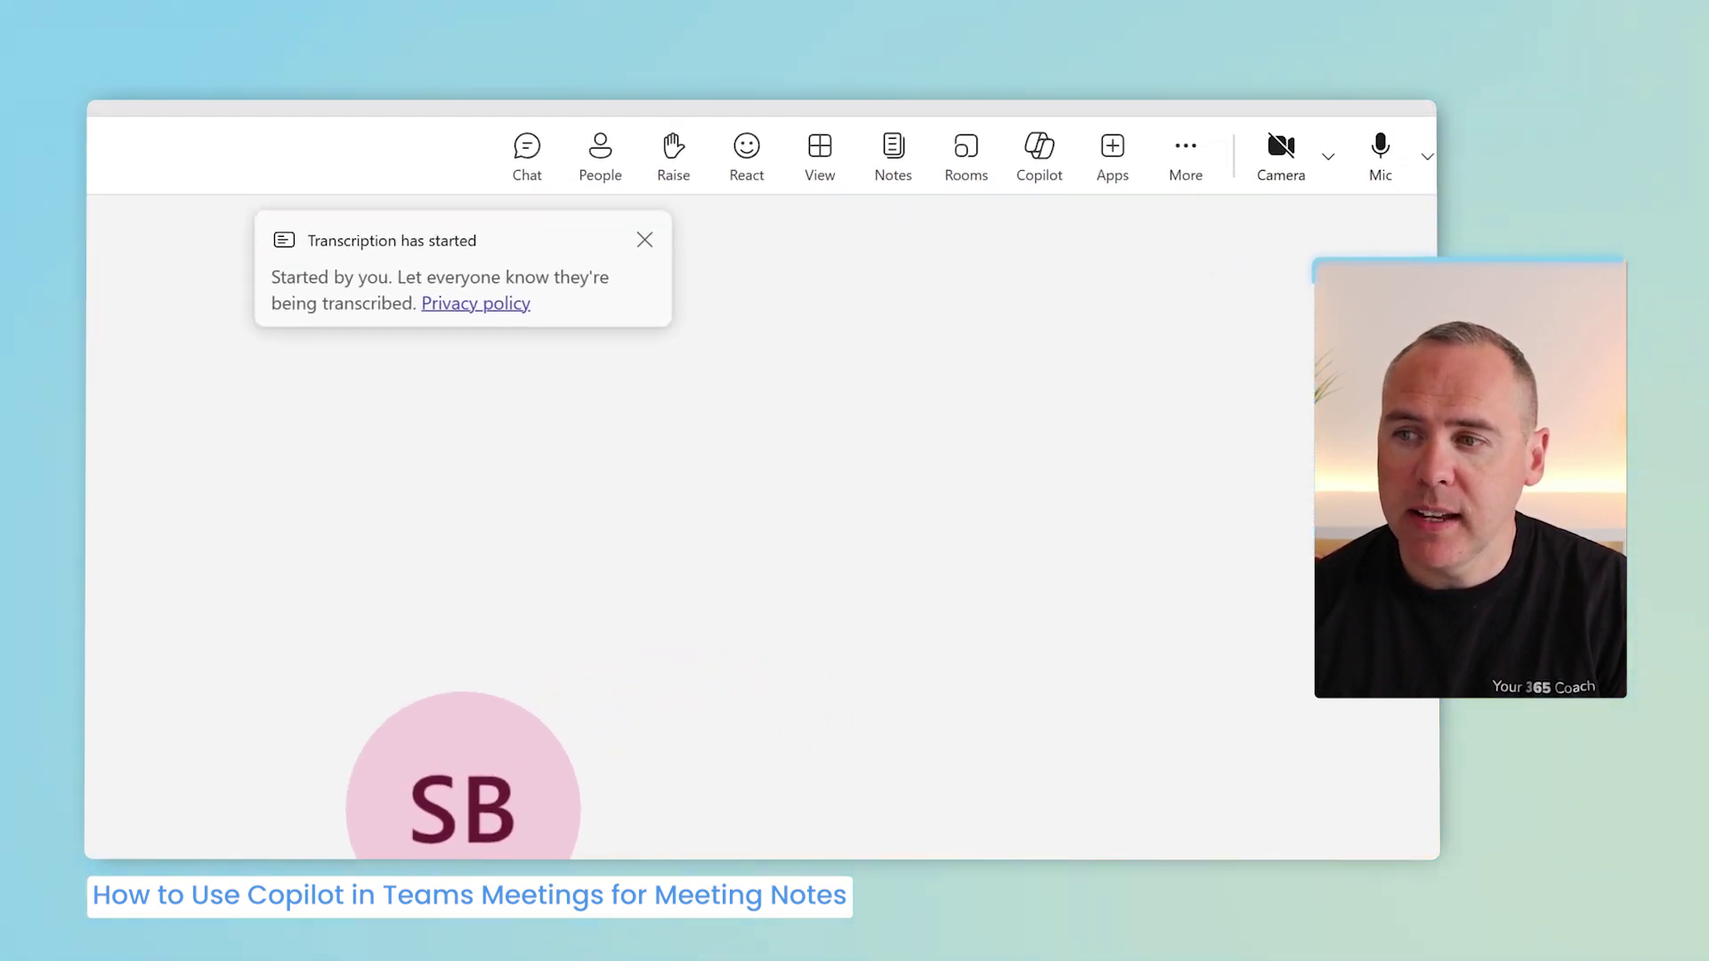
Step: Open the meeting's recap and review the meeting notes and follow-up tasks in its AI summary
click(1392, 185)
click(1310, 319)
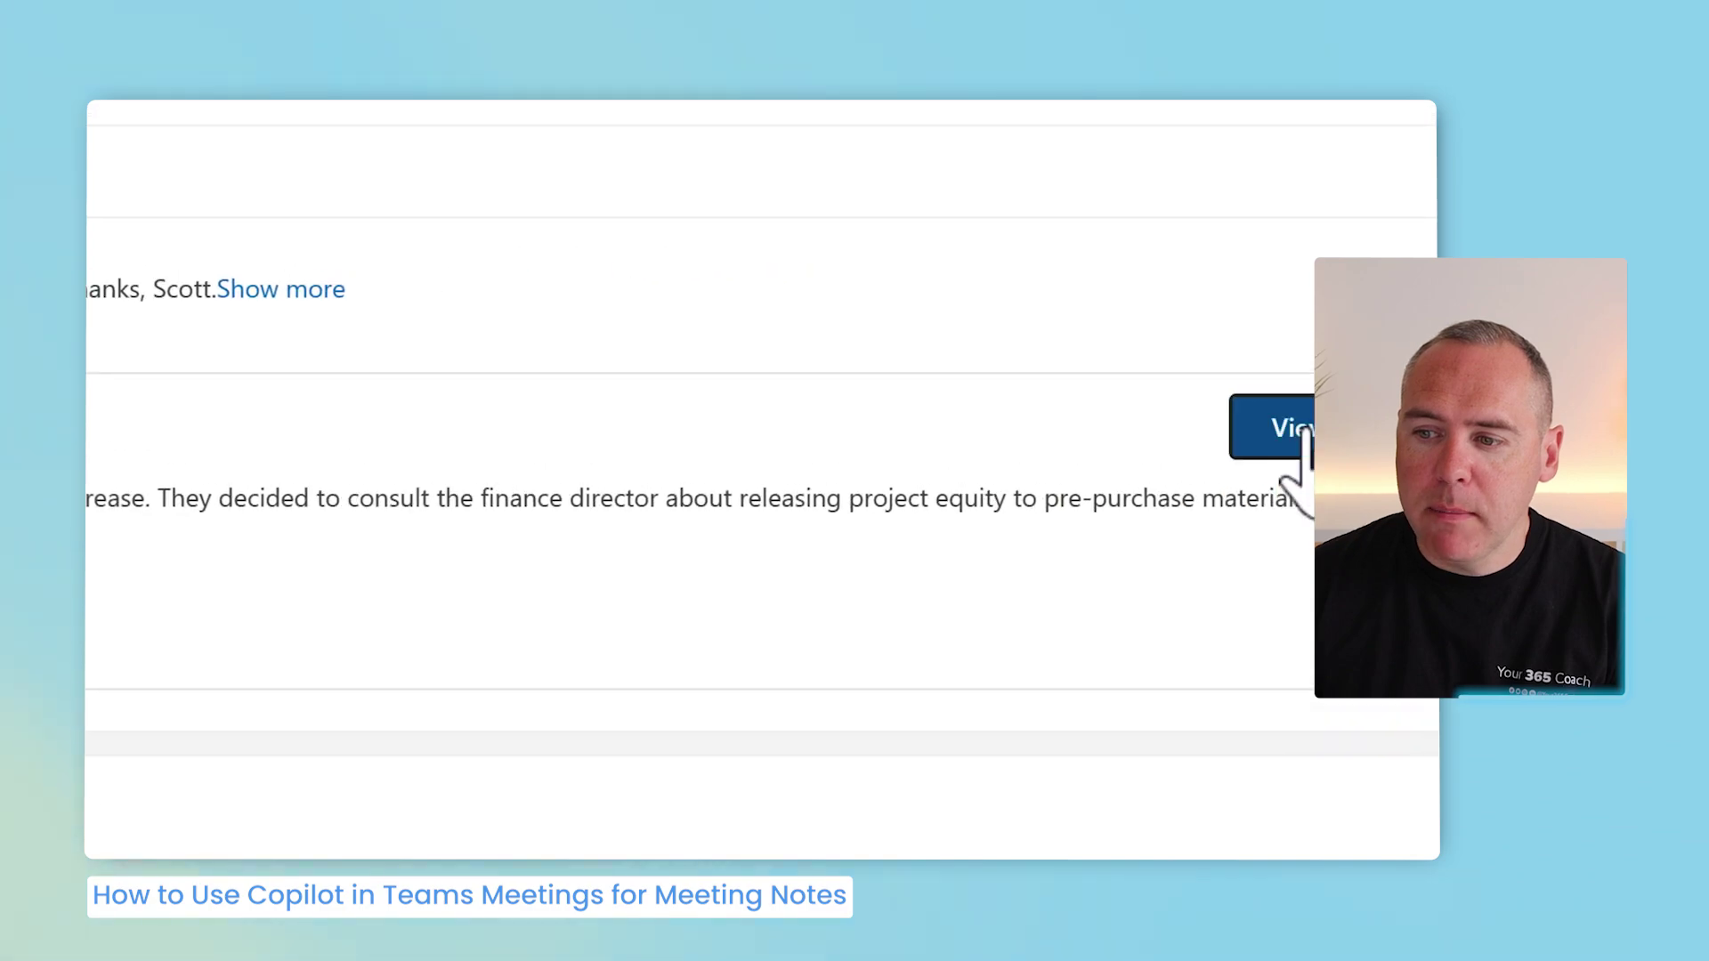
click(1184, 445)
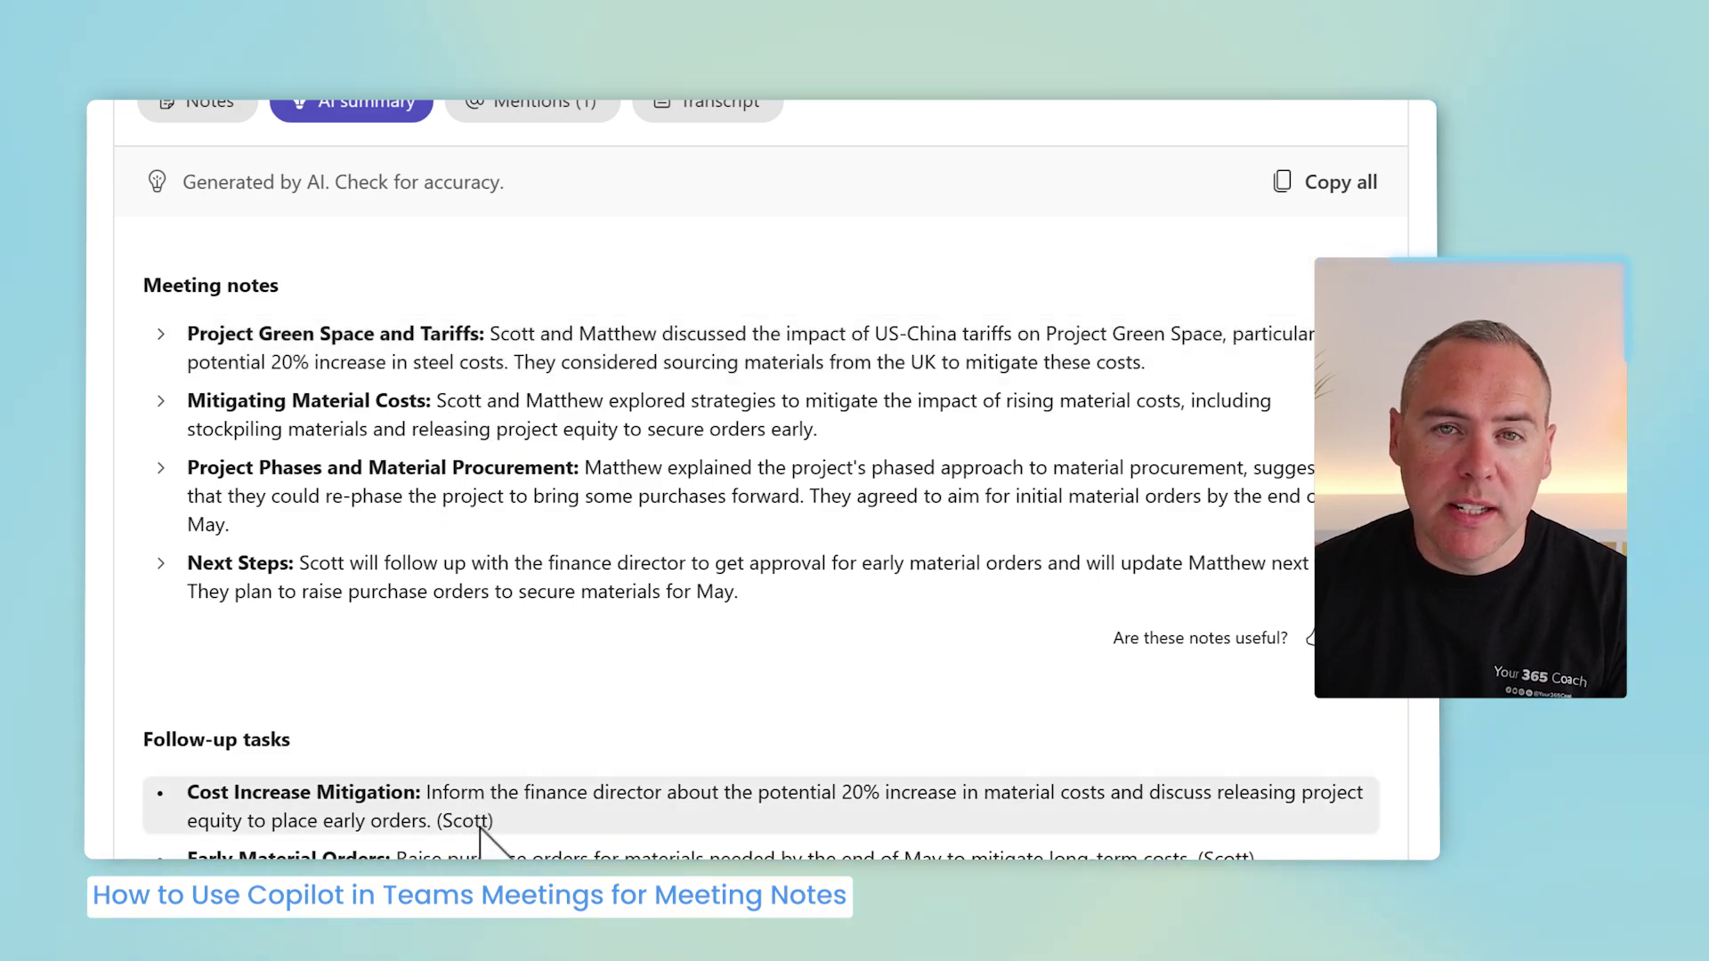
scroll(478, 810, down, 1)
scroll(471, 792, down, 3)
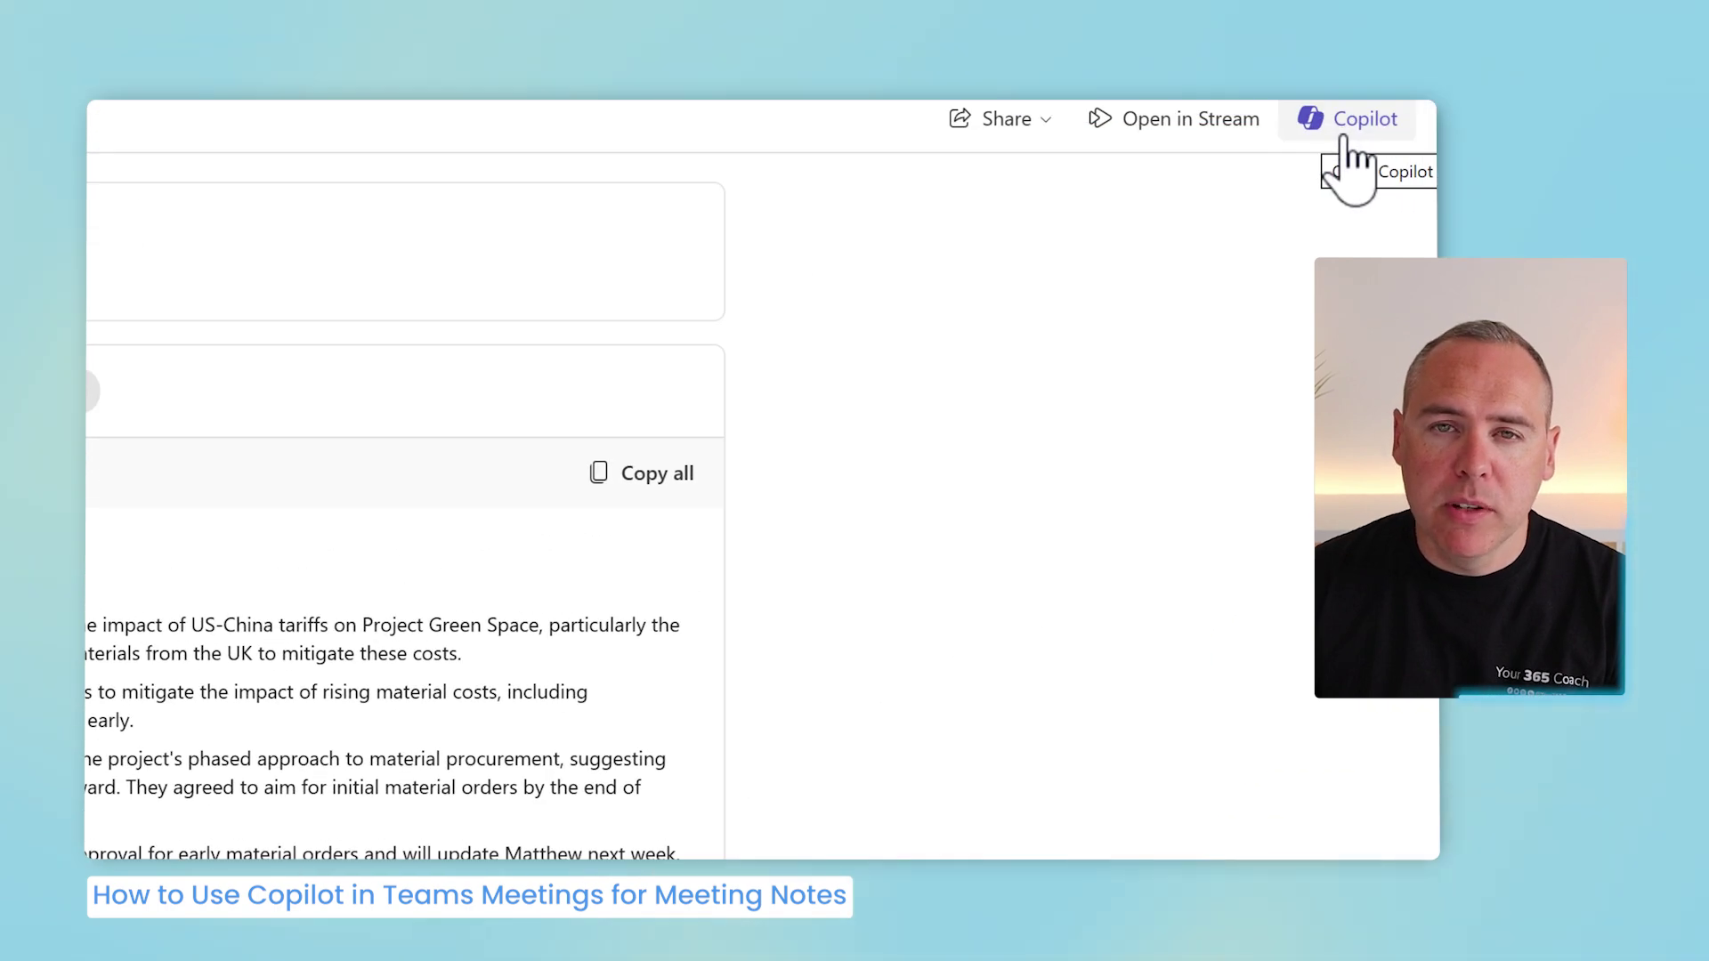
Step: Open Copilot for the meeting recap, and open the download options for the meeting transcript
click(1343, 136)
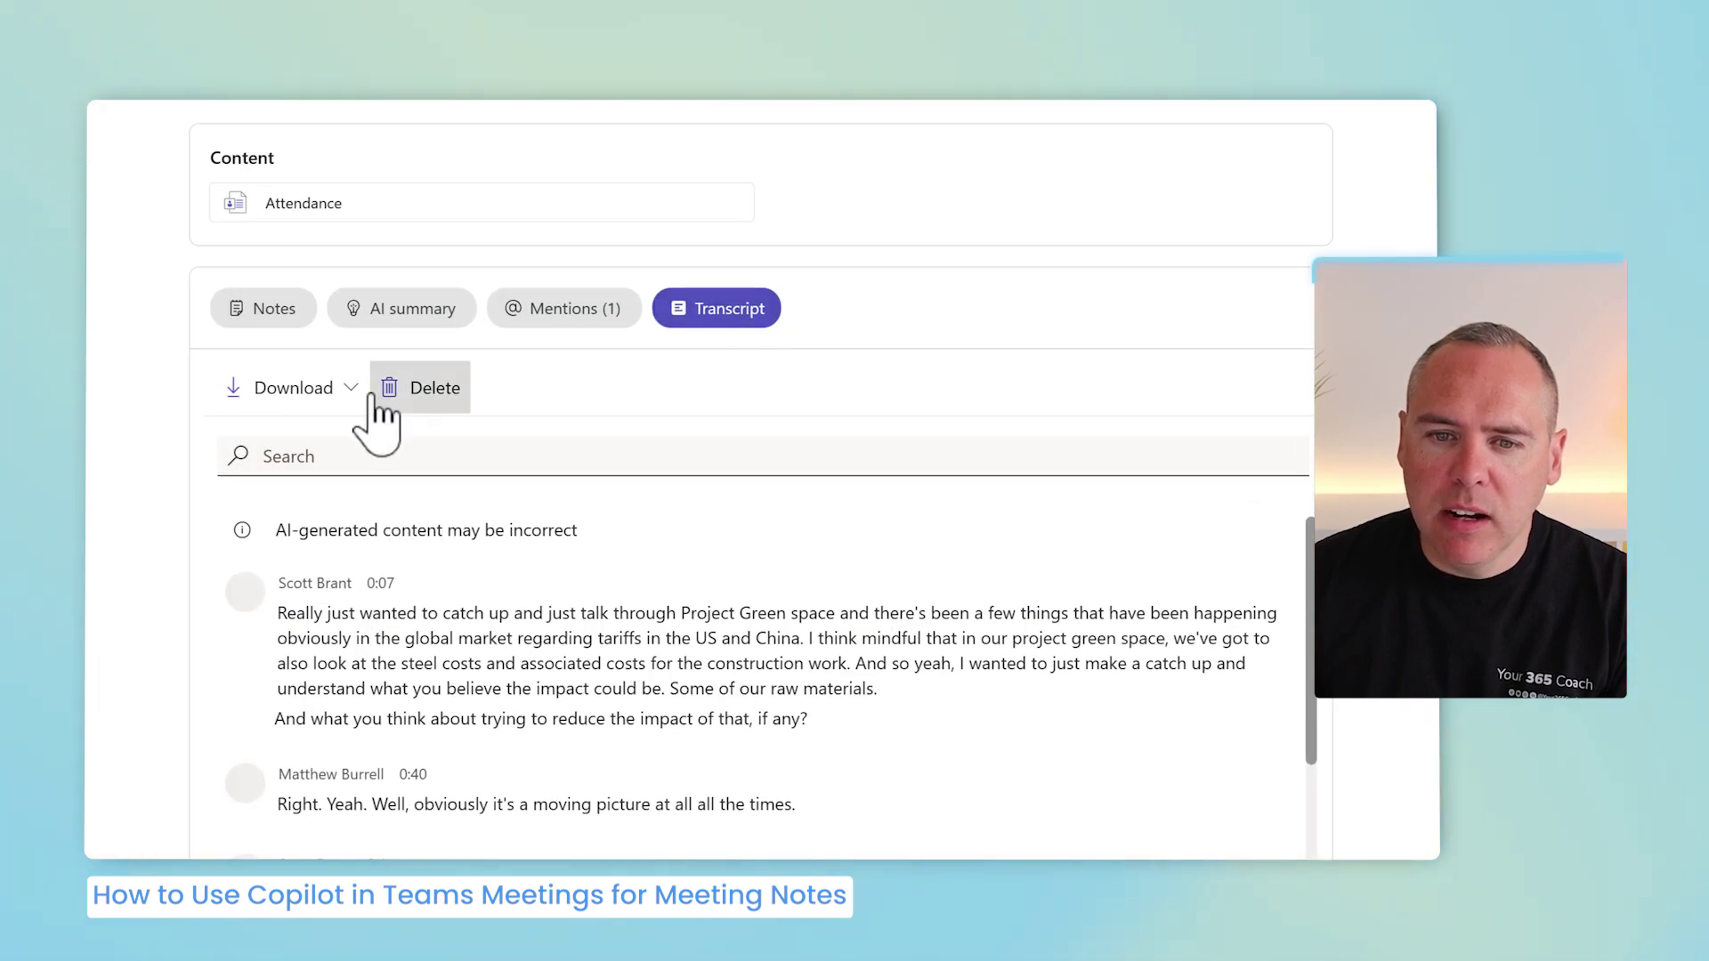
click(340, 389)
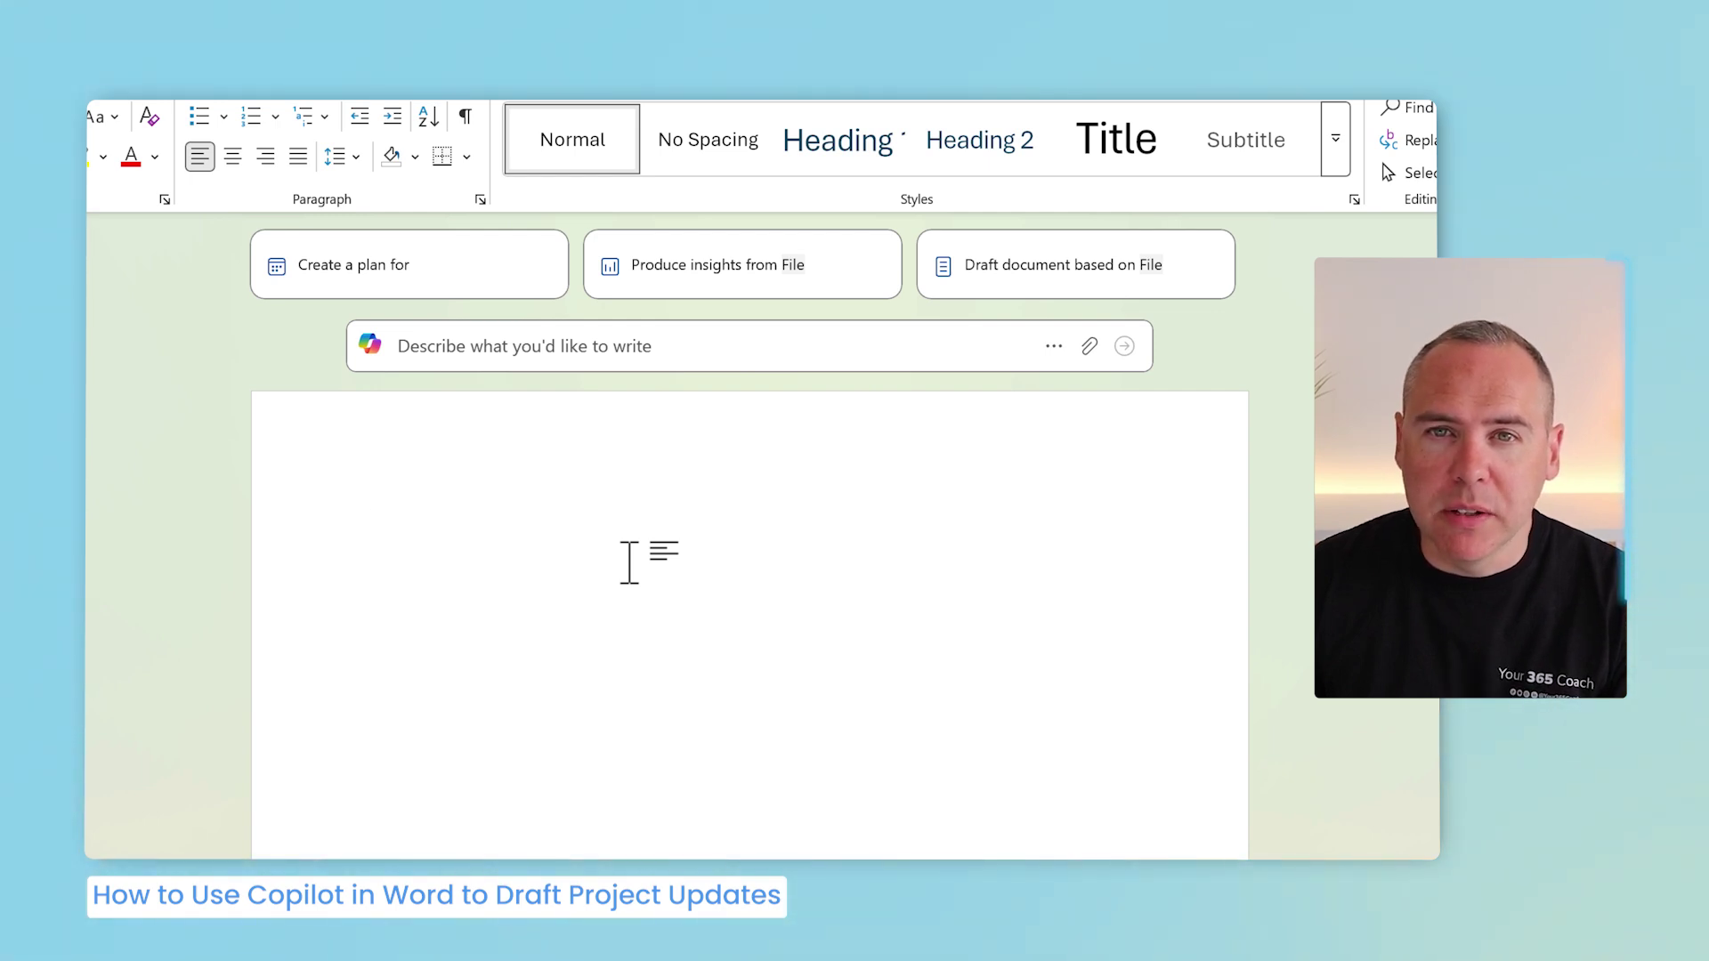
Step: In a blank Word document, prompt Copilot to draft a Weekly Status Report for Project GreenSpace, summarising meetings, the tariffs email thread and foliage issues in sections
click(572, 356)
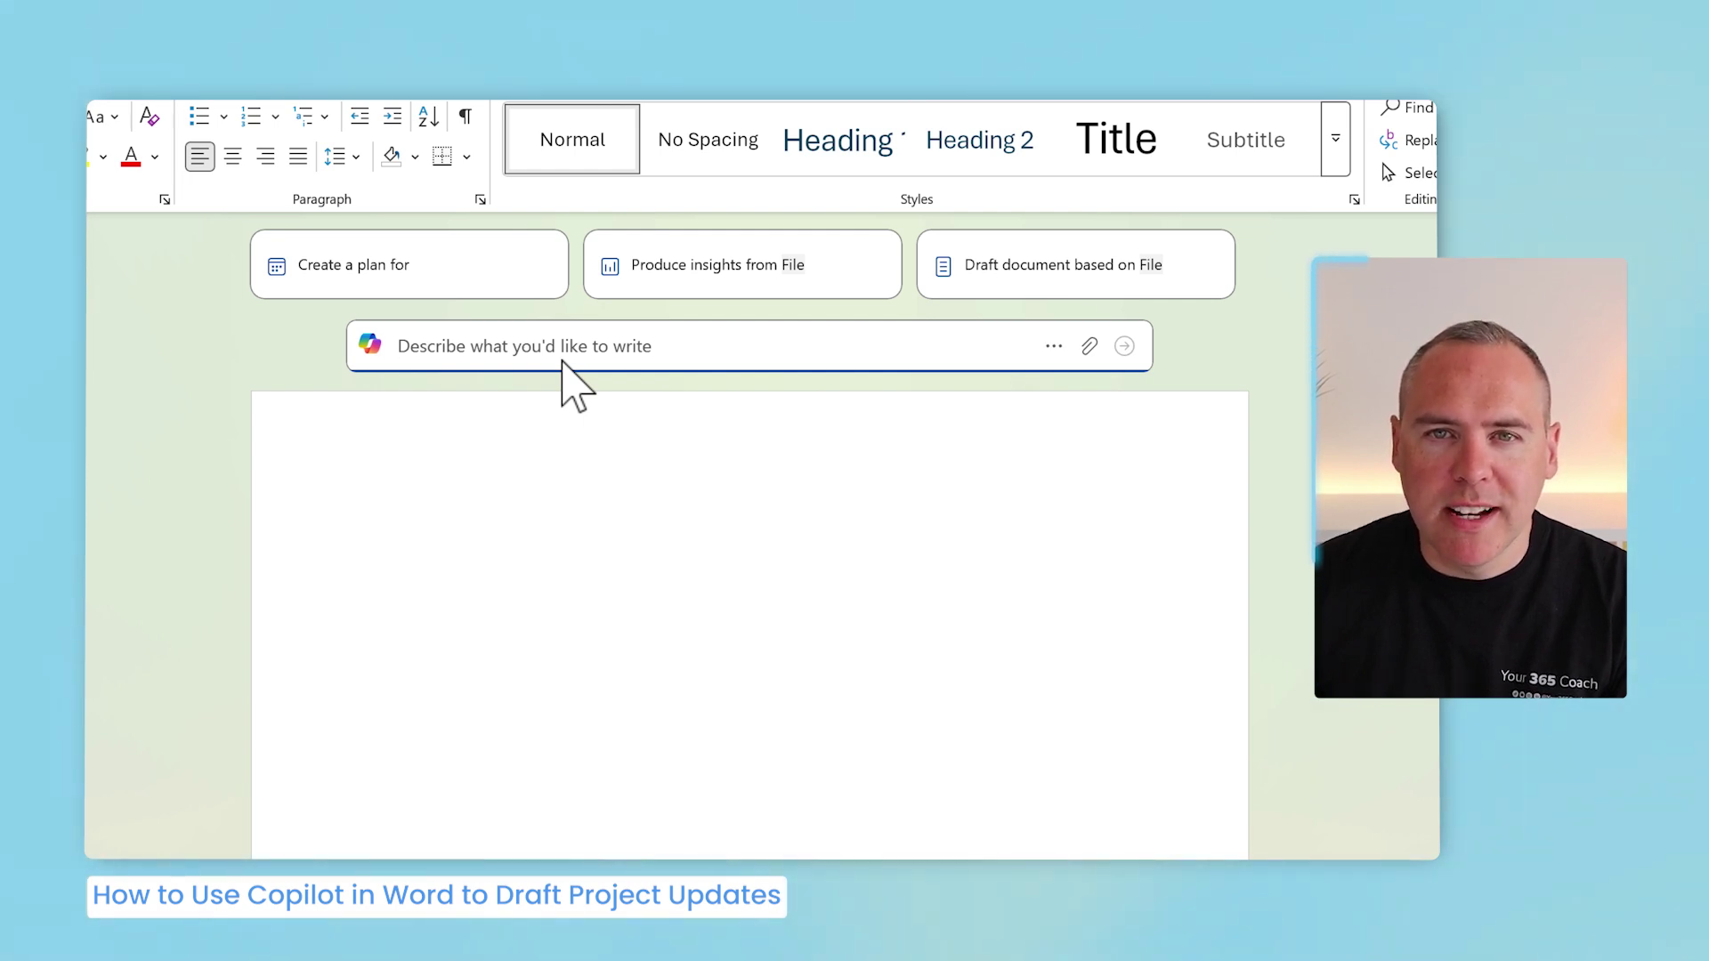
text(Draft a Project Update as a Weekly Status Report for Project GreenSpace. Summarise the outcomes from these meetings  and also the e-mail thread regarding the tariffs and the outcome from the foliage issues we are facing from this summary and actions to move forward with. Place the details into sections.)
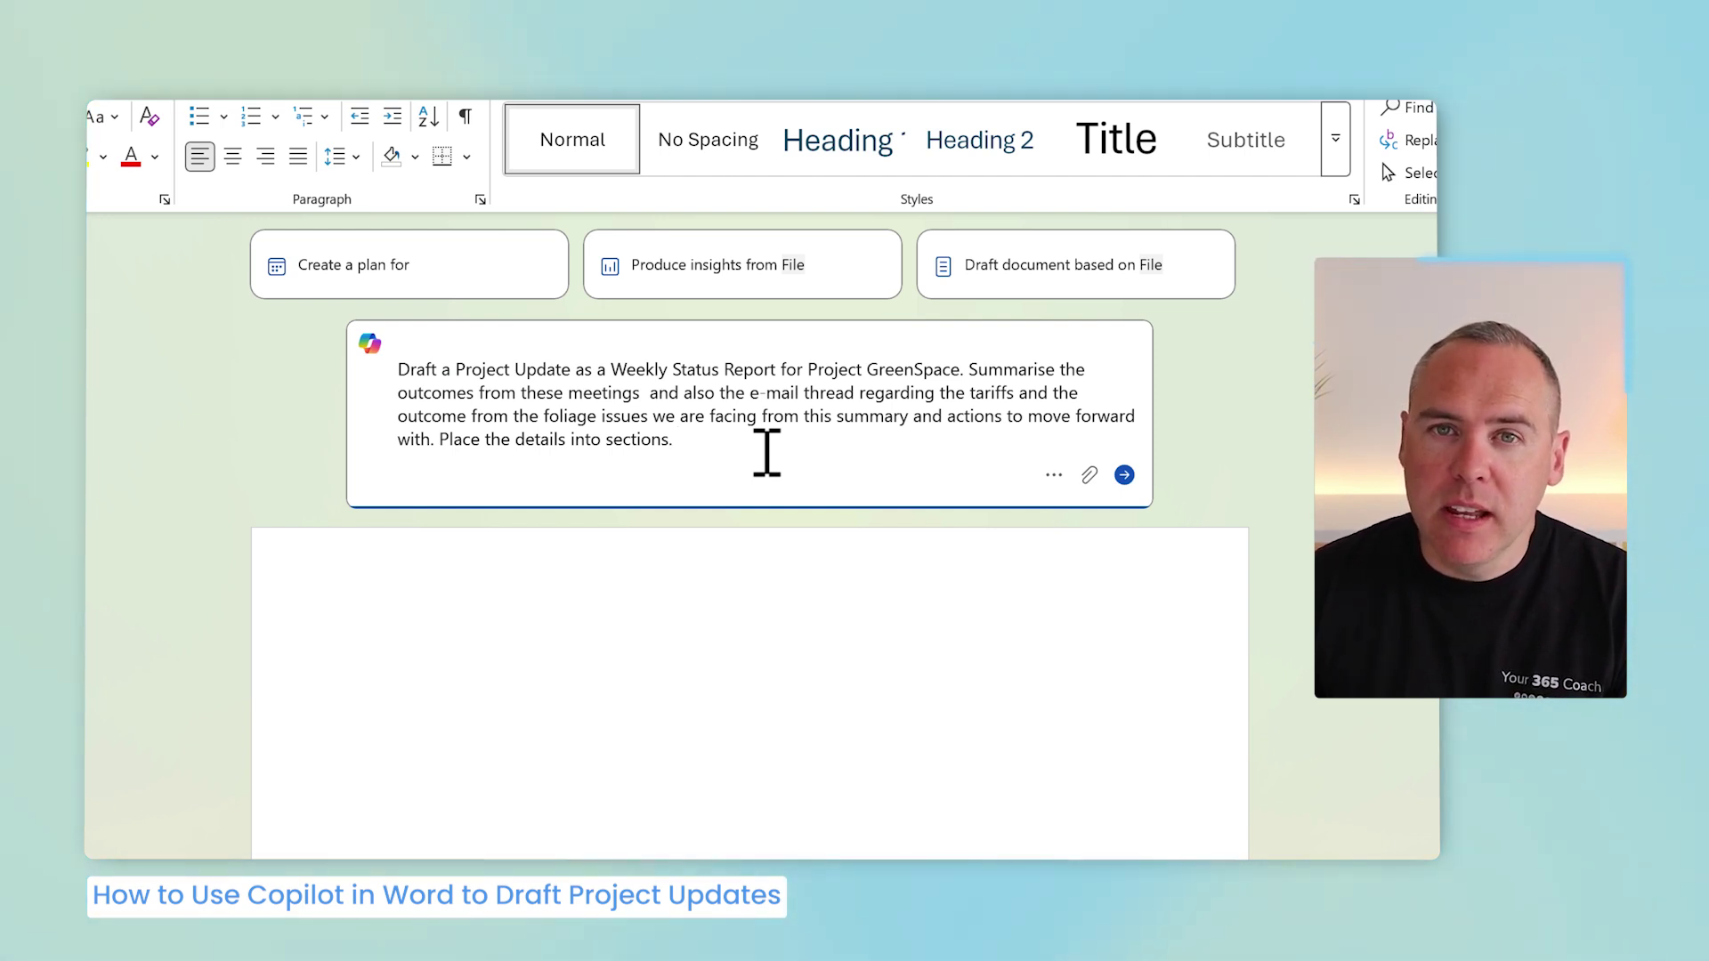
Step: Add the Project GreenSpace Financials meeting as a source reference in the Copilot drafting prompt
text(/)
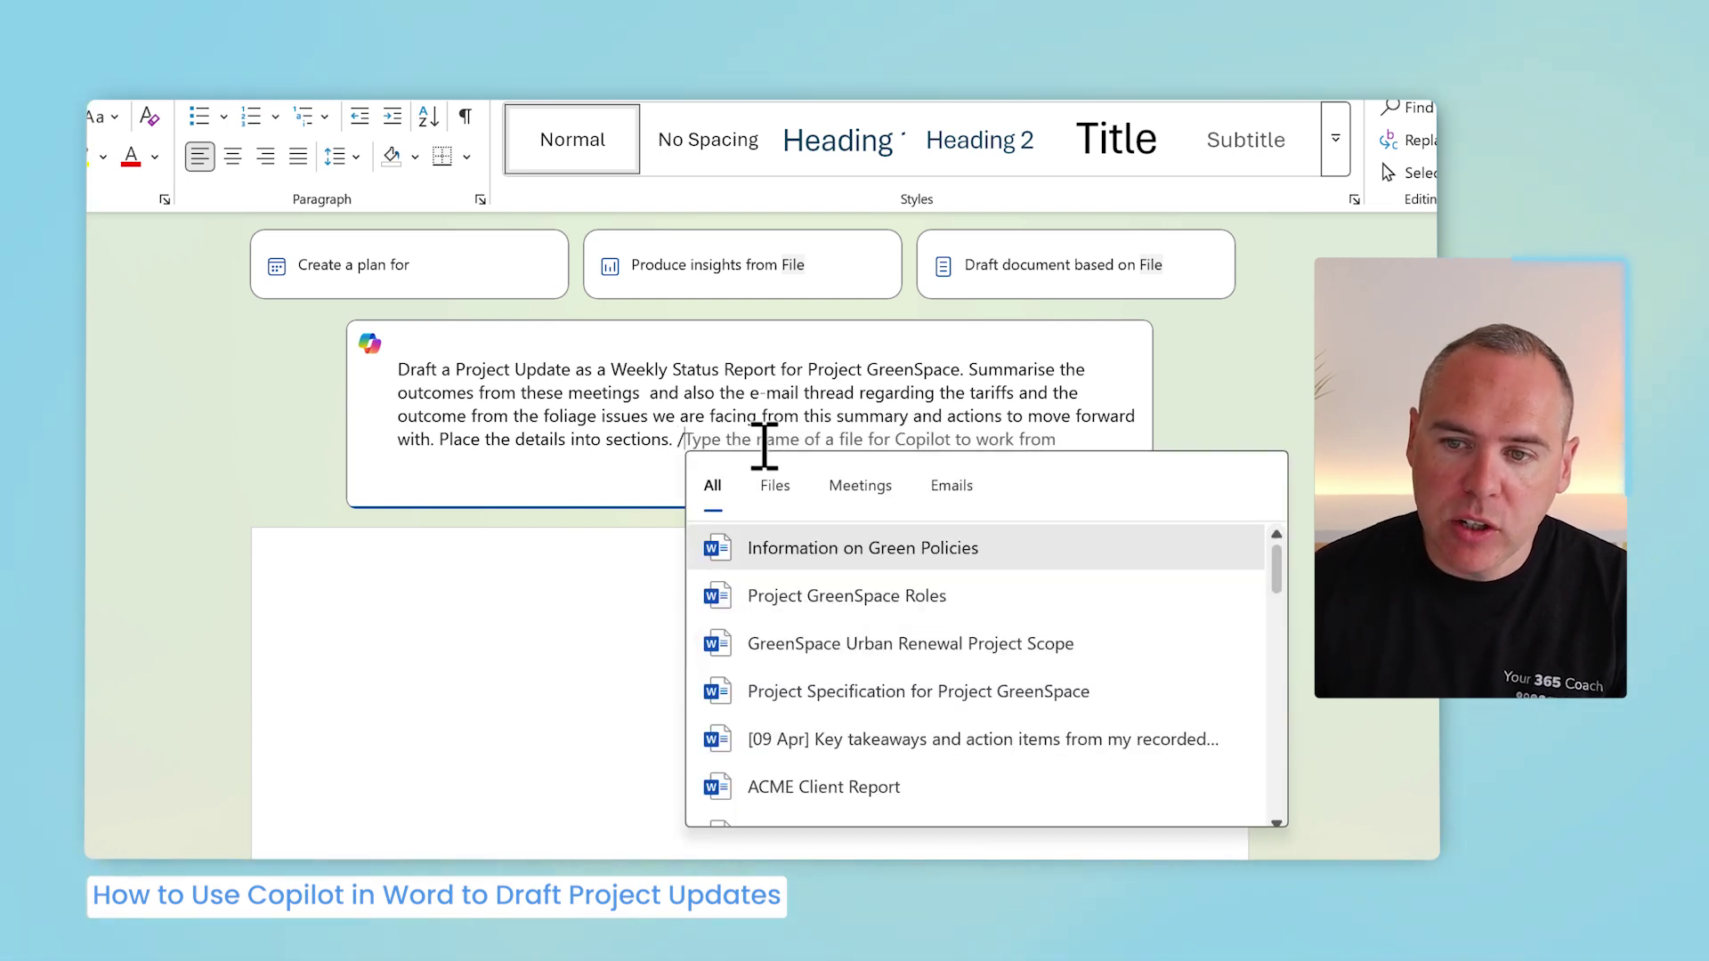
click(775, 486)
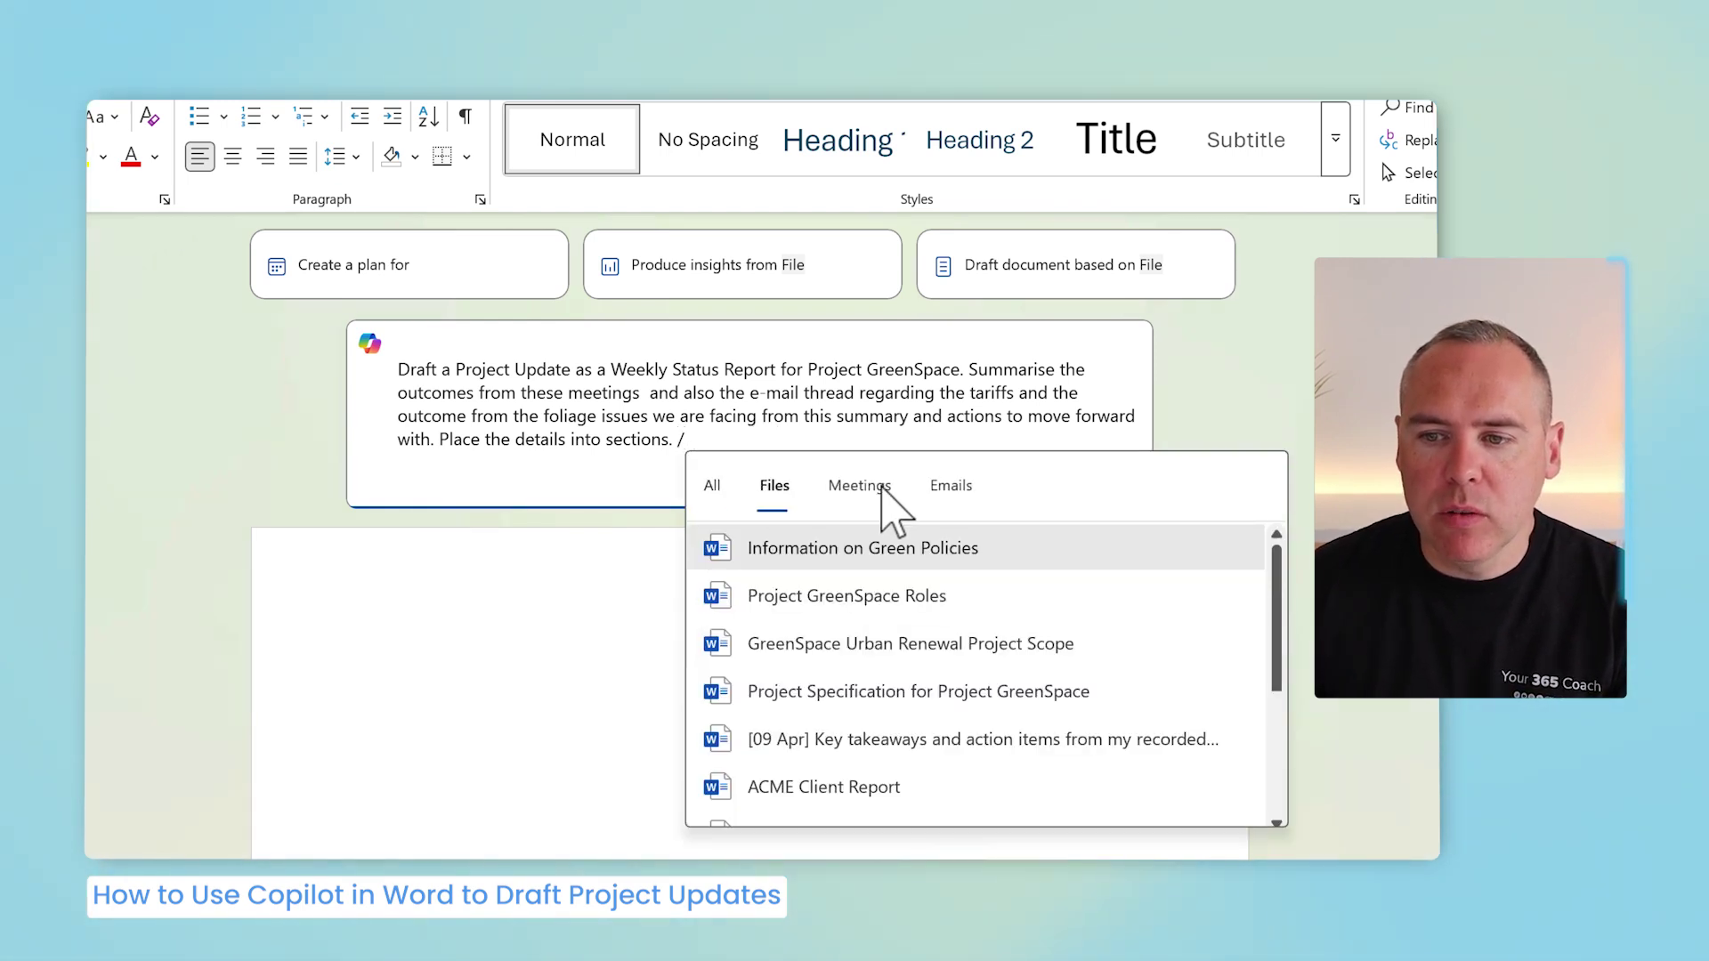
click(867, 499)
click(966, 486)
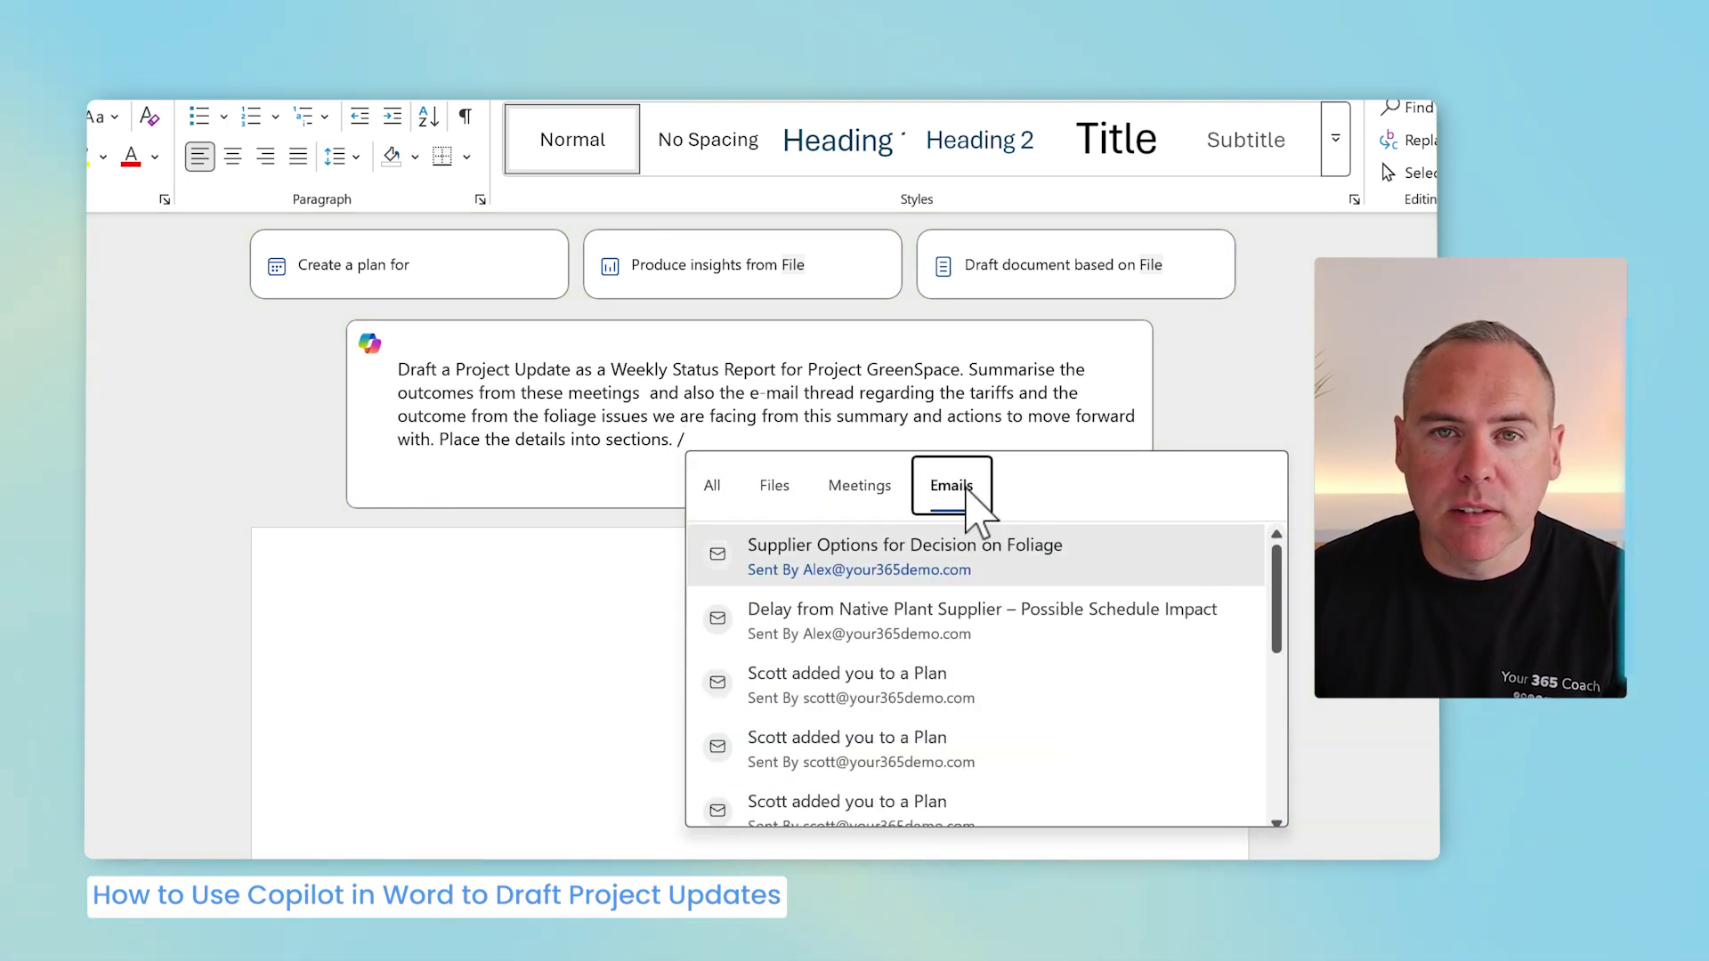
click(887, 492)
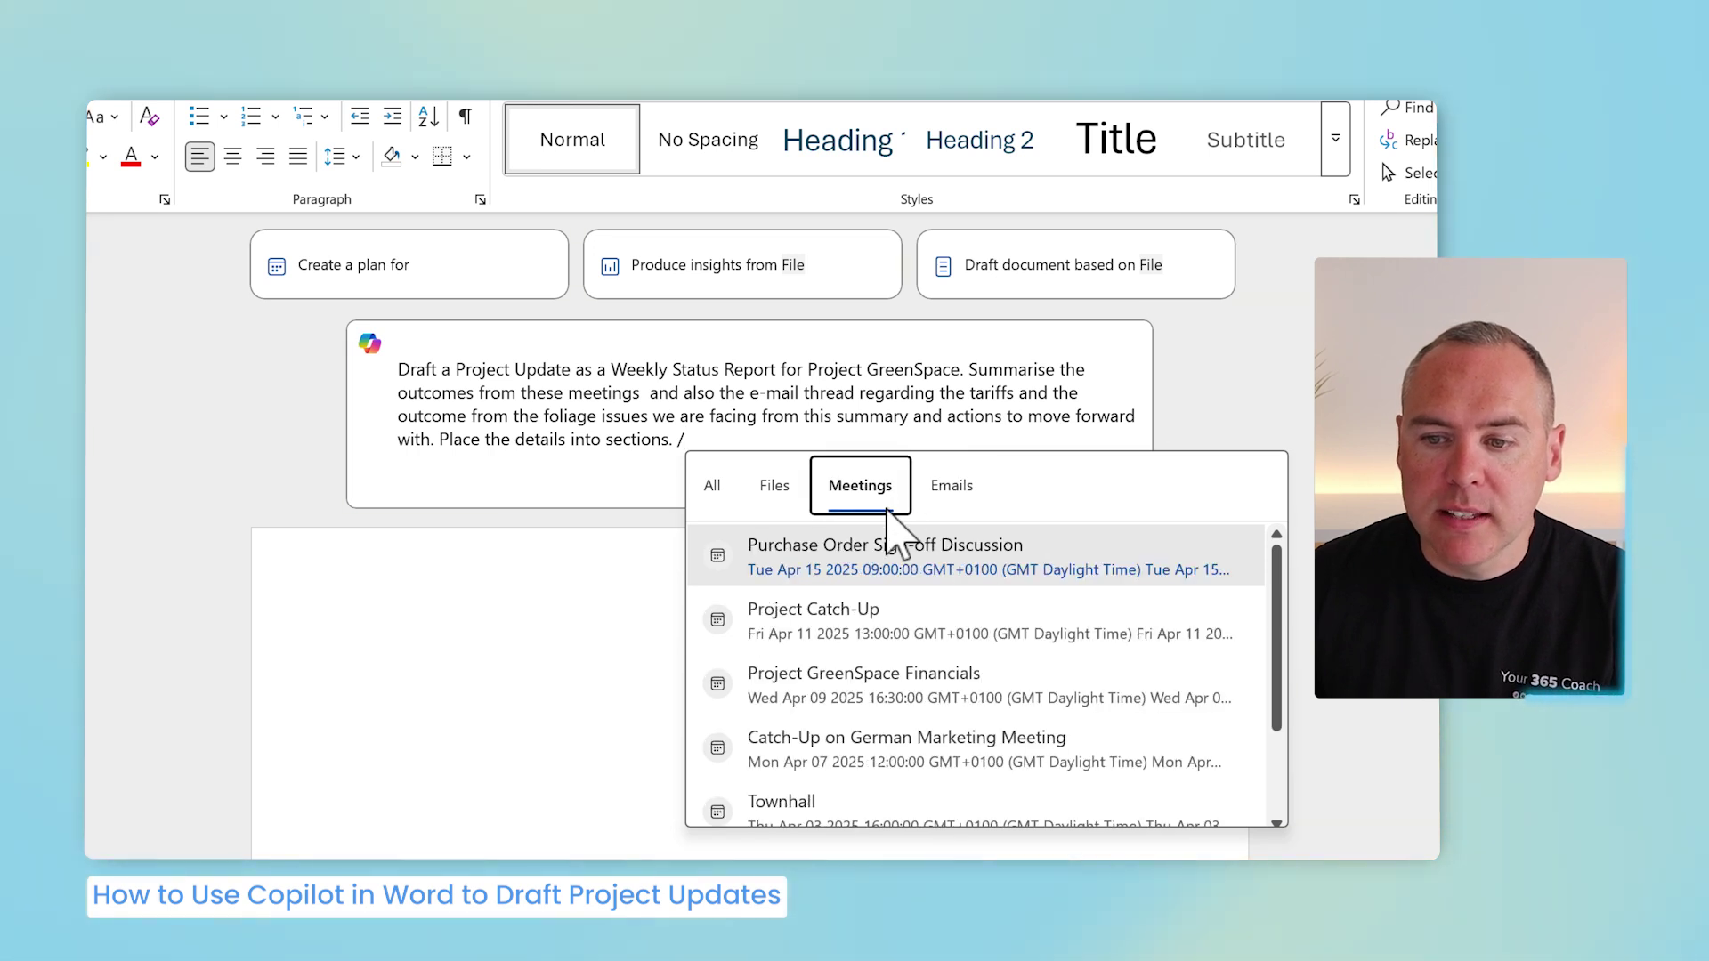
click(893, 703)
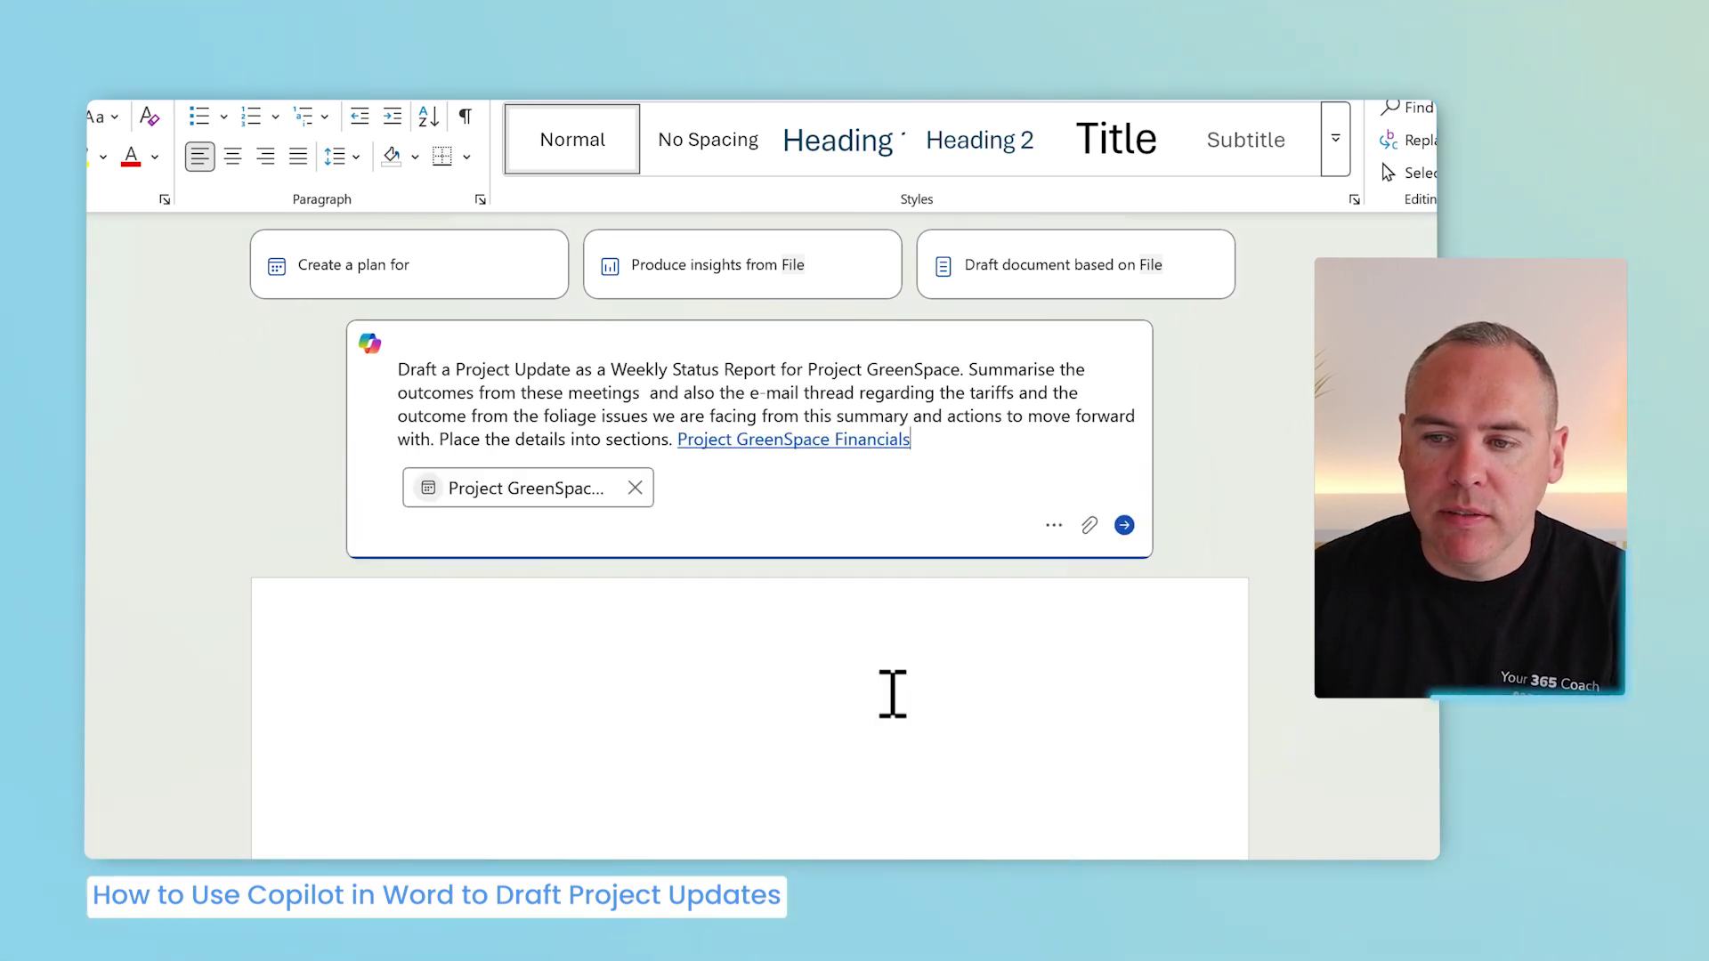
Step: Add the "Delay from Native Plant Supplier – Possible Schedule Impact" email as a source reference in the prompt
text(/)
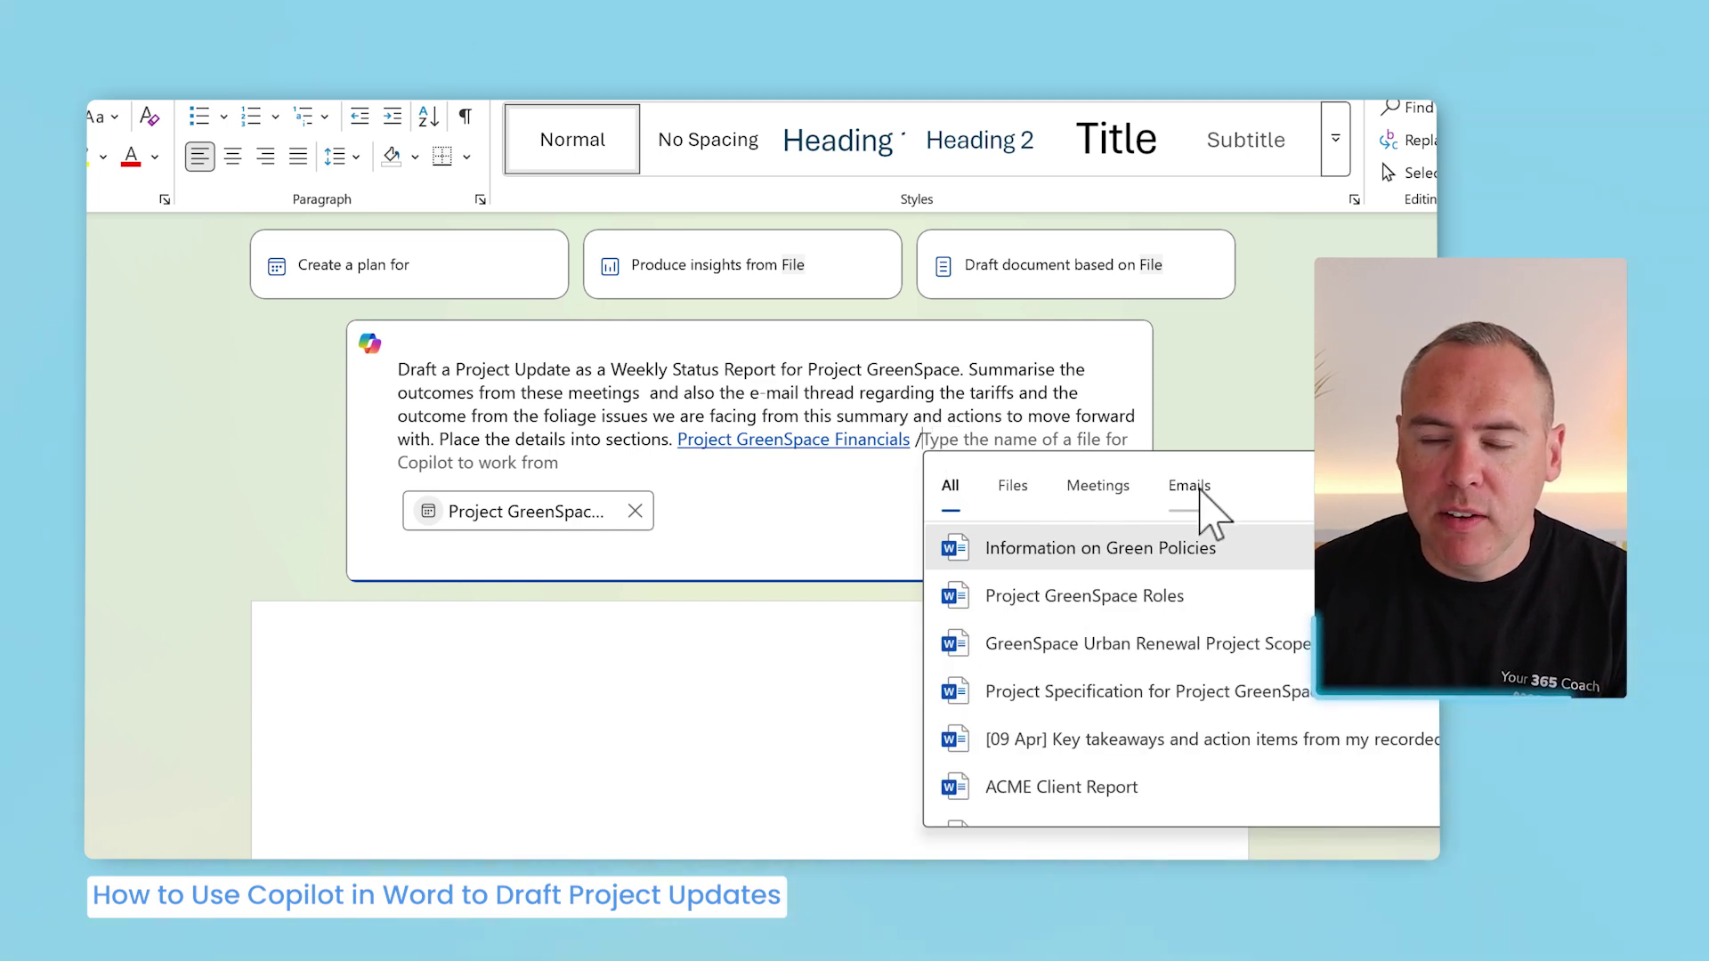
click(1193, 492)
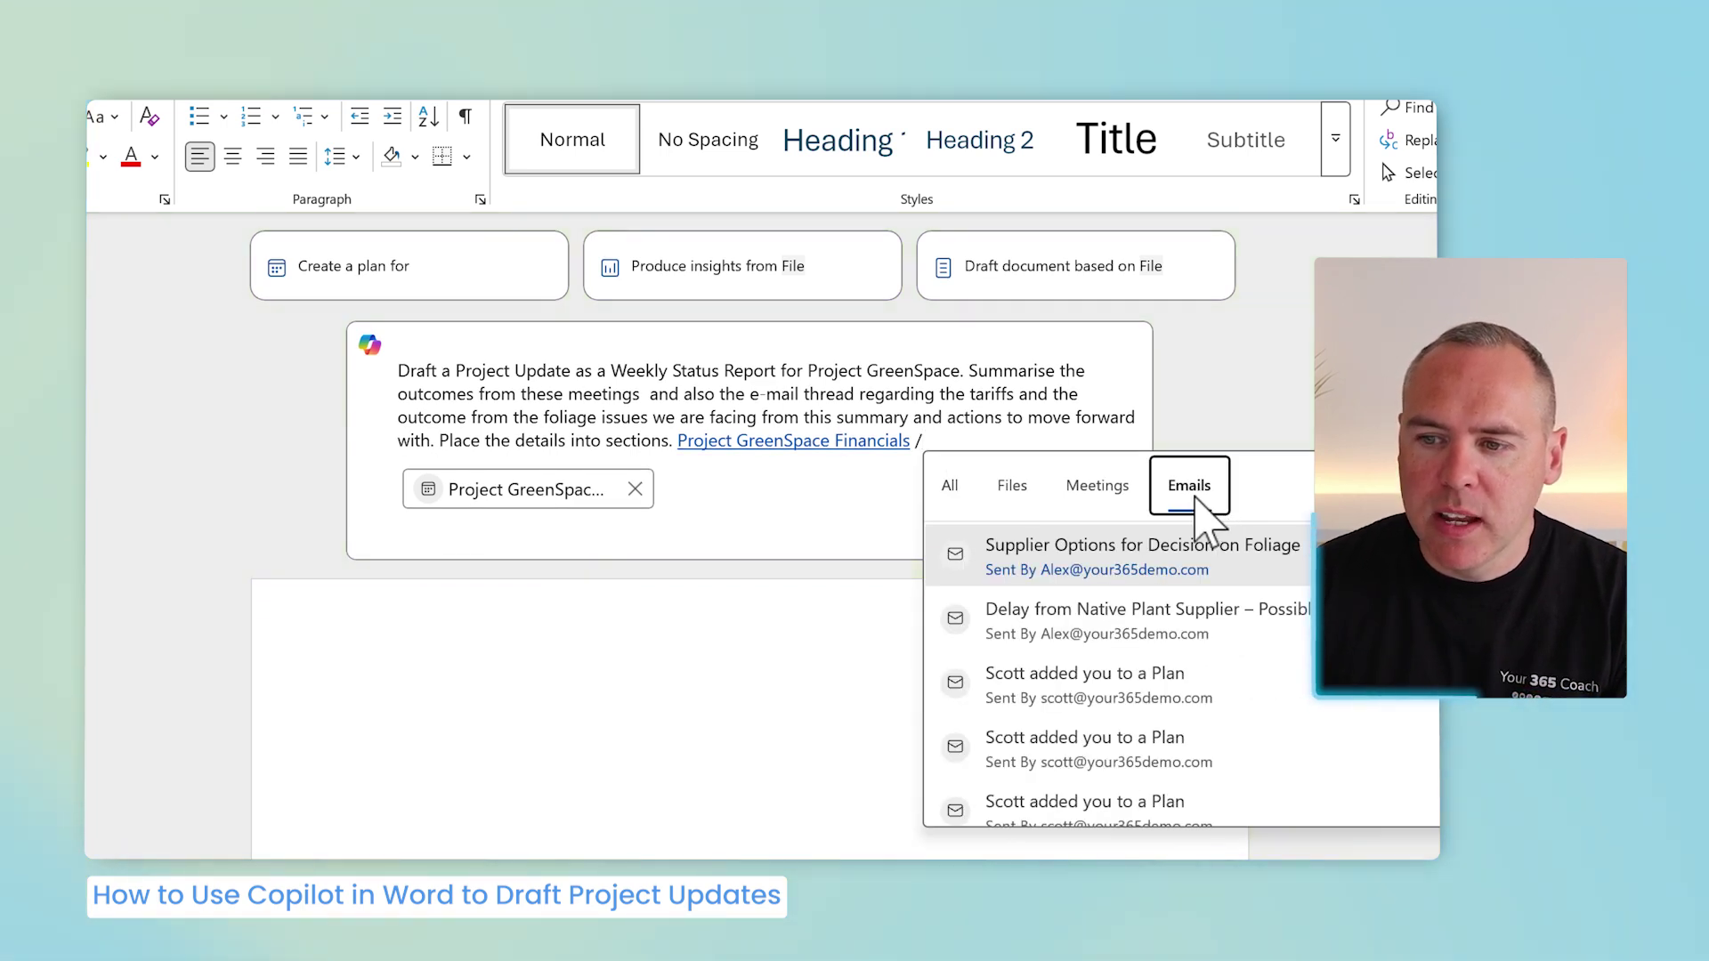
click(1146, 634)
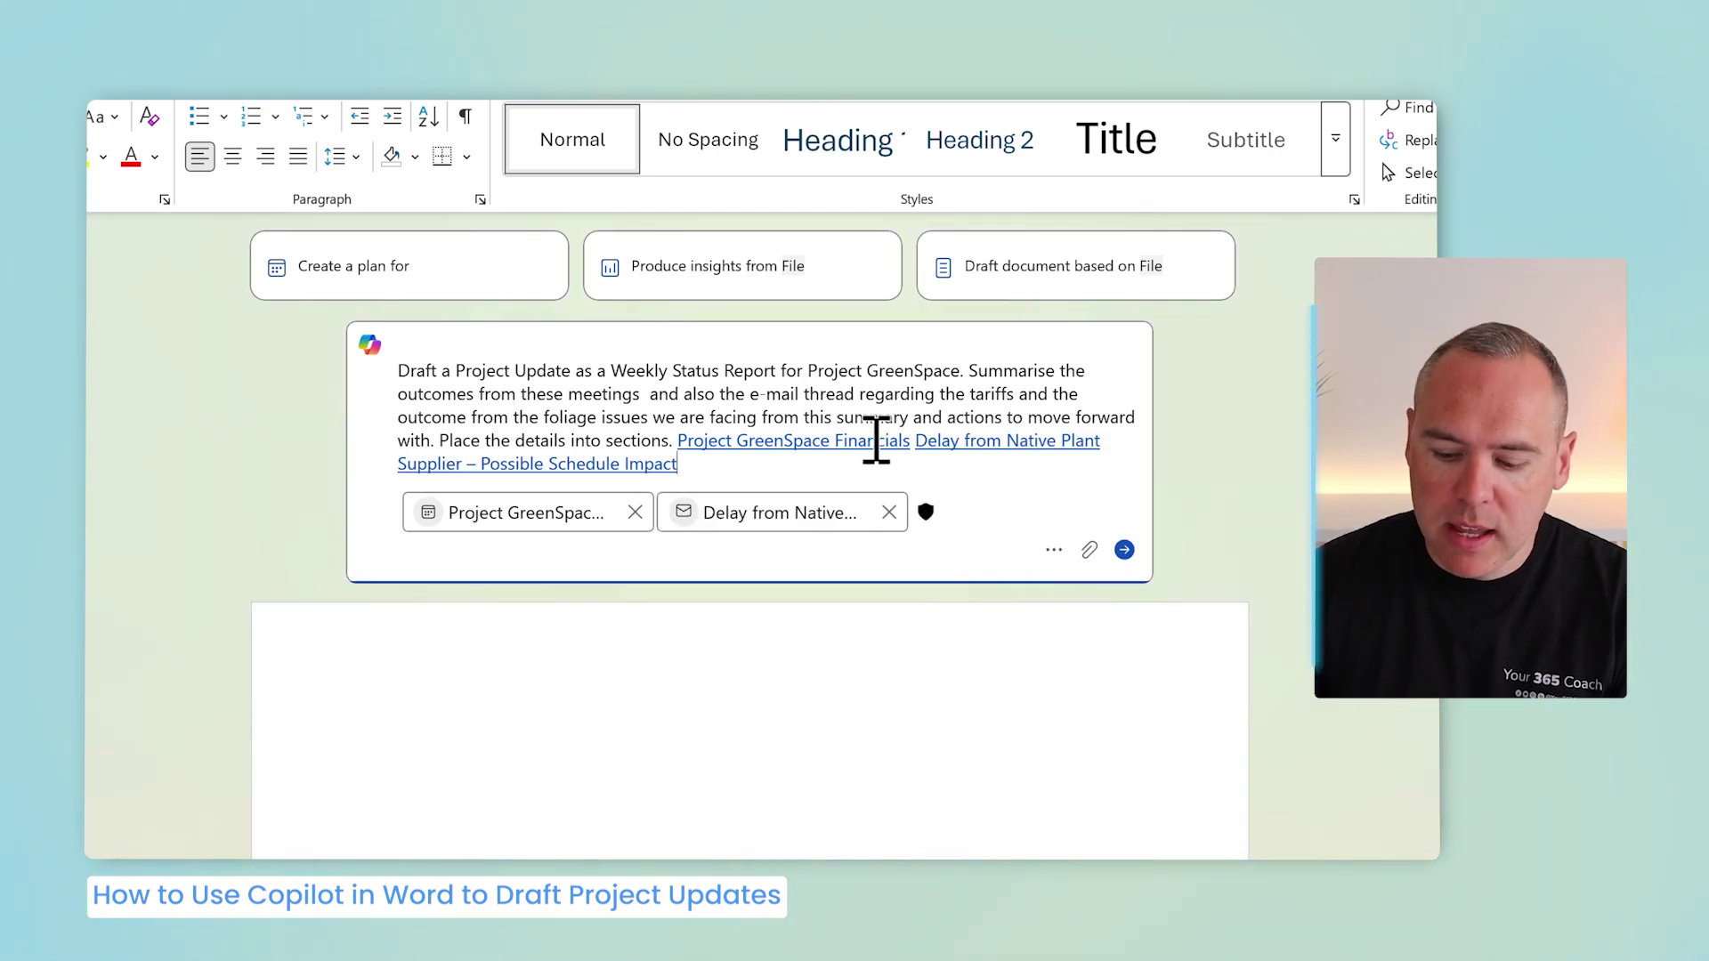
Step: Add the "Supplier Options for Decision on Foliage" email as a source reference and generate the report draft
text(/)
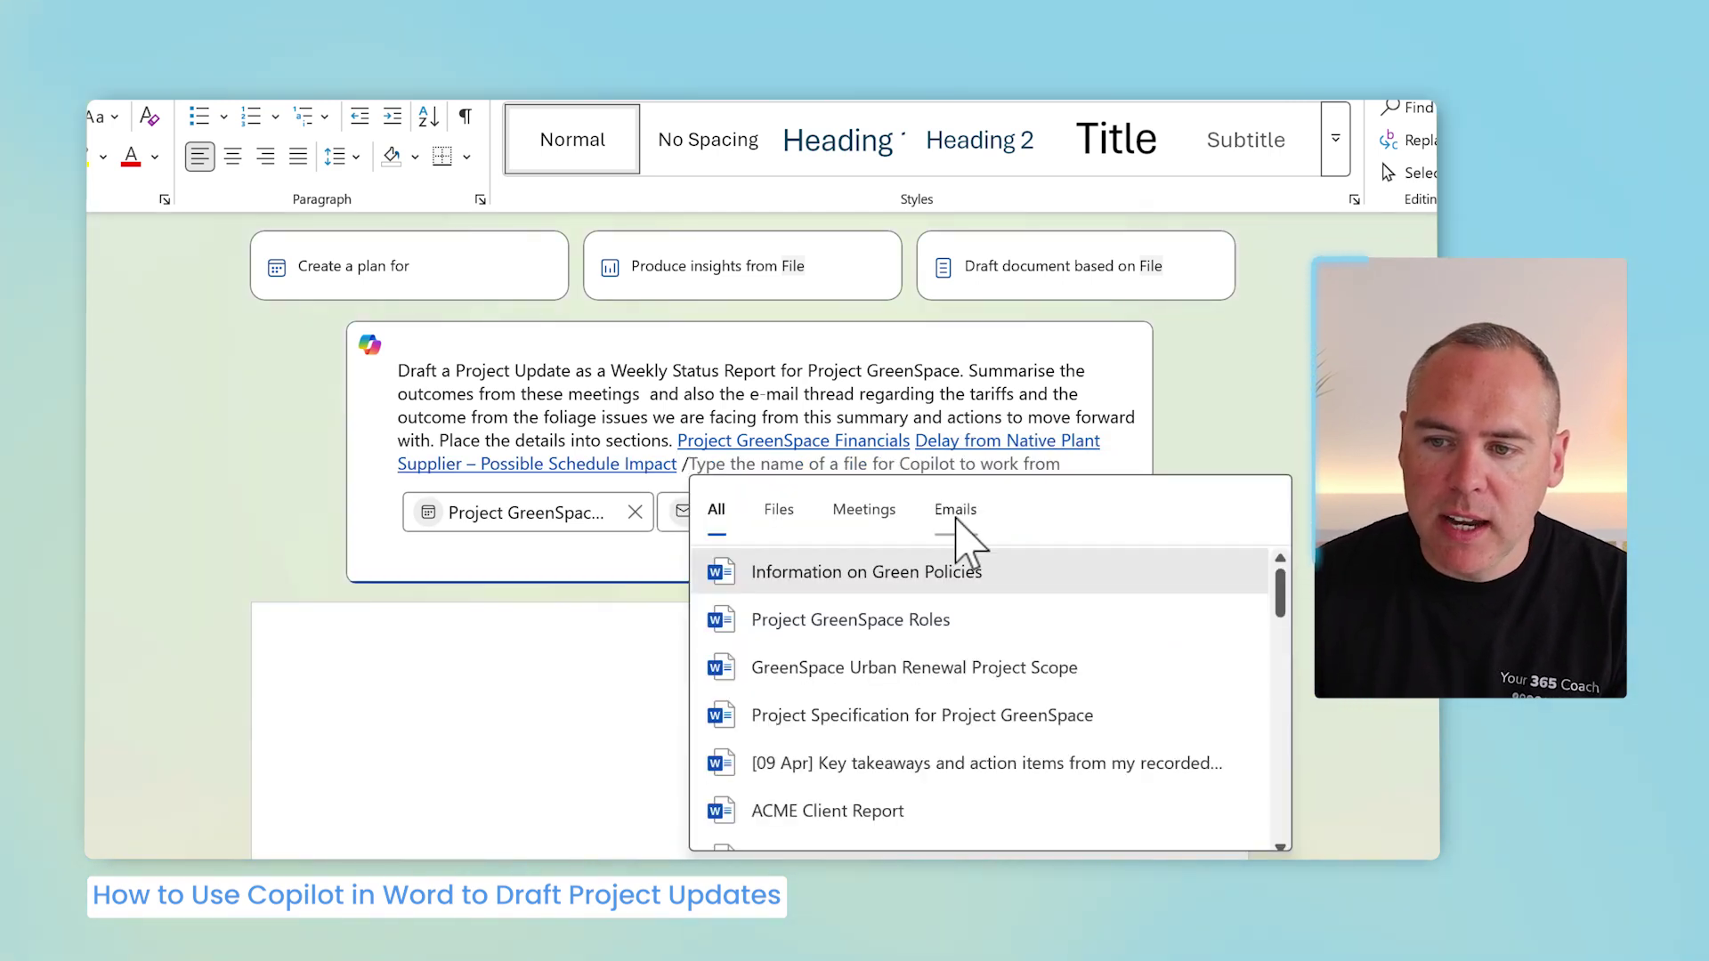
click(956, 515)
click(1047, 585)
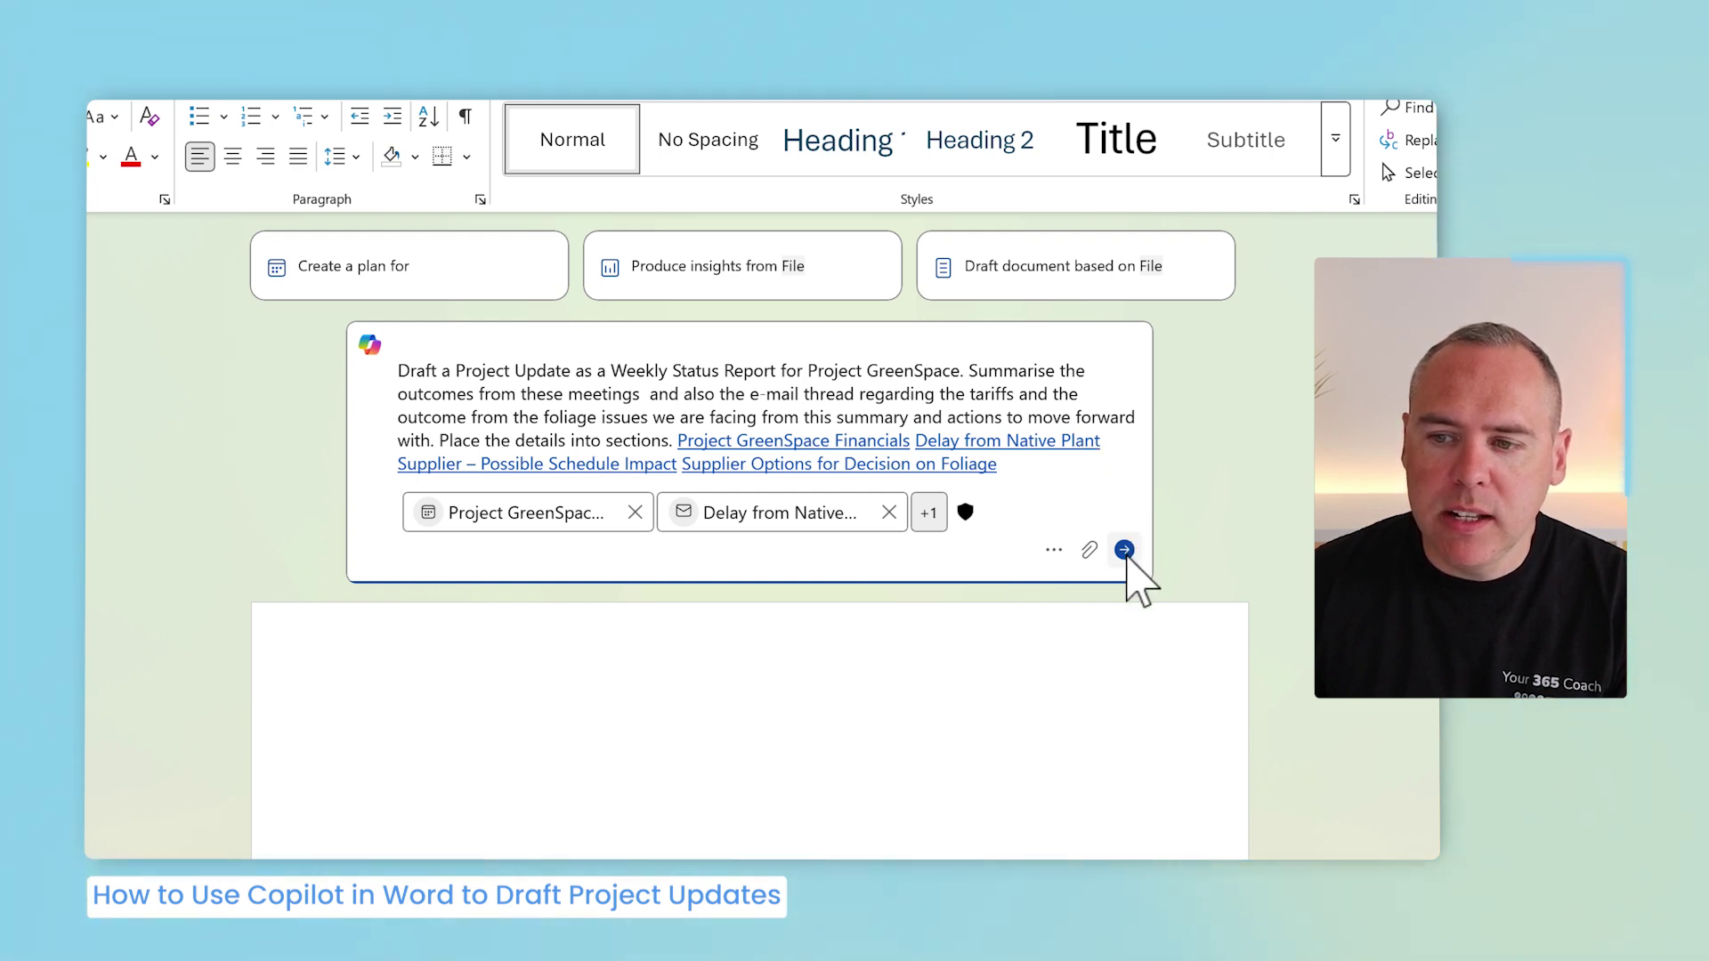
click(1124, 550)
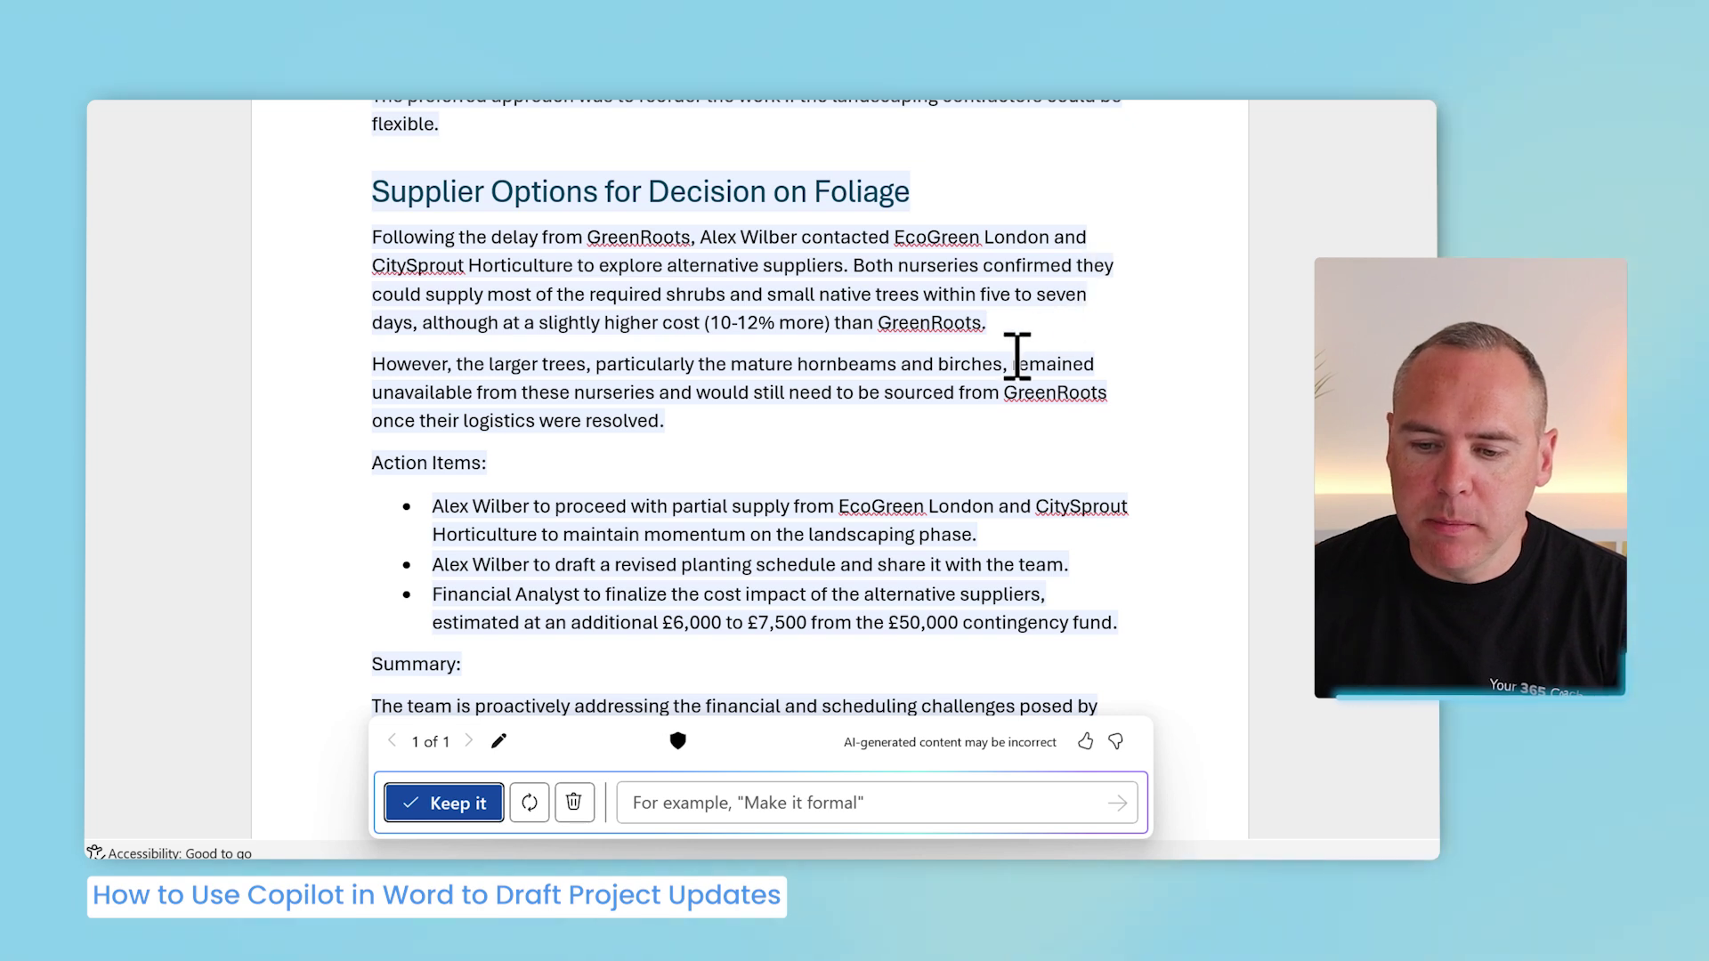
click(697, 803)
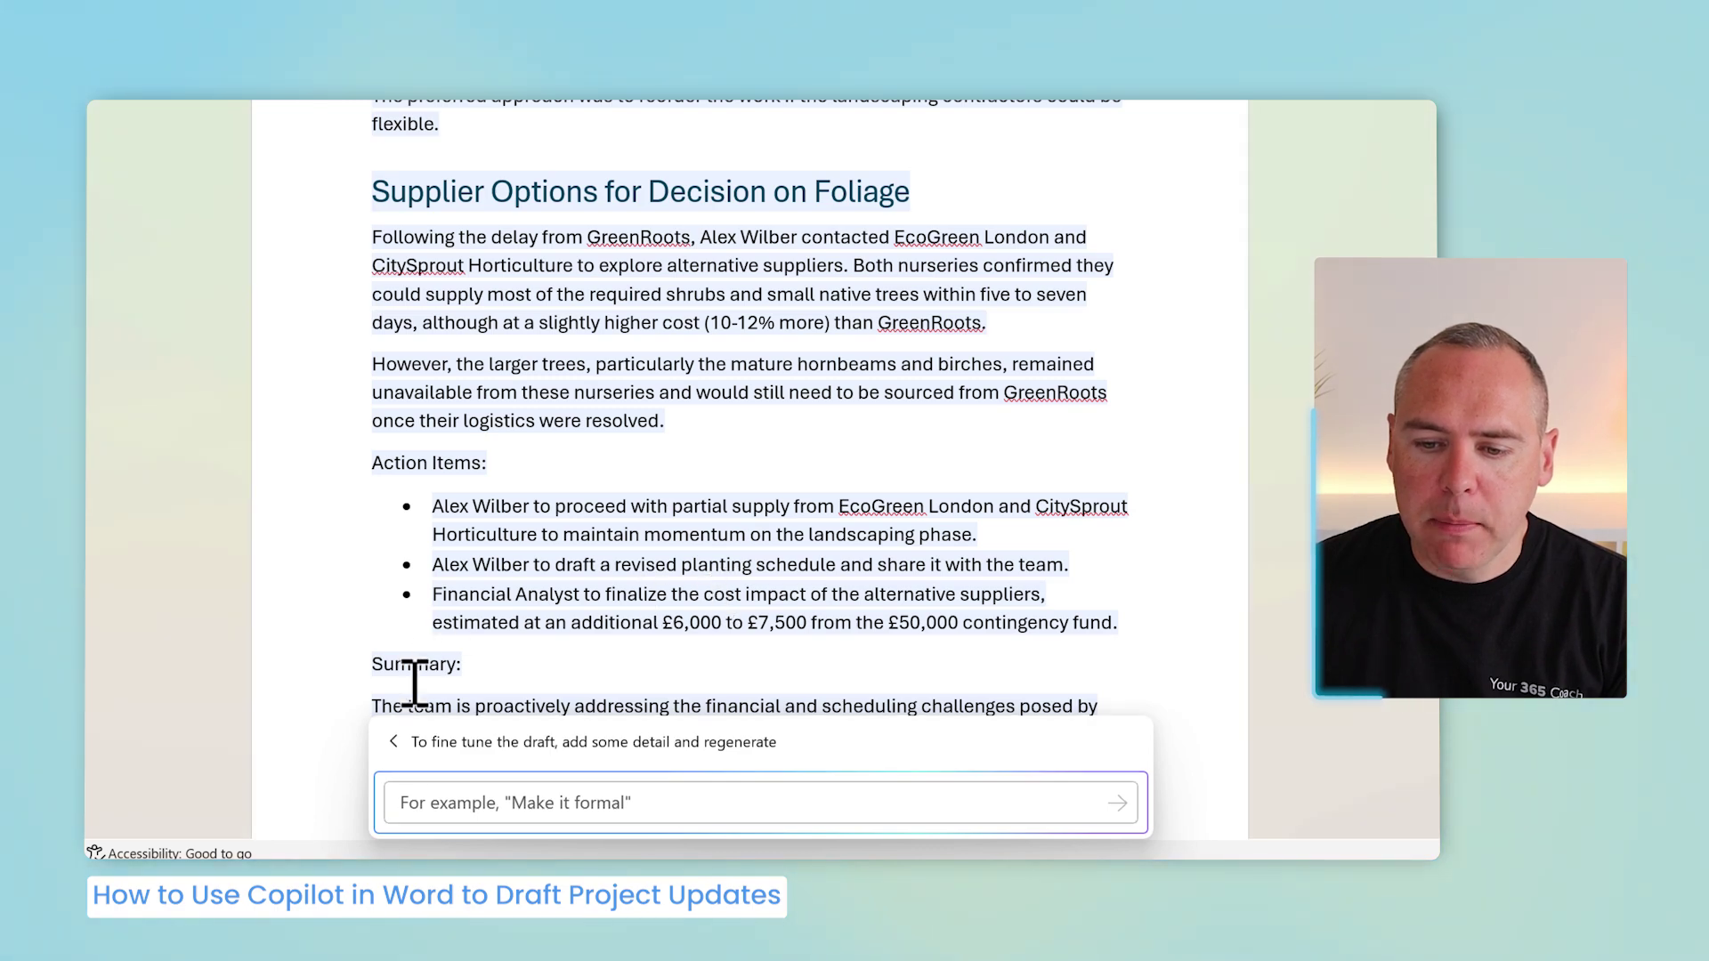
scroll(436, 623, up, 3)
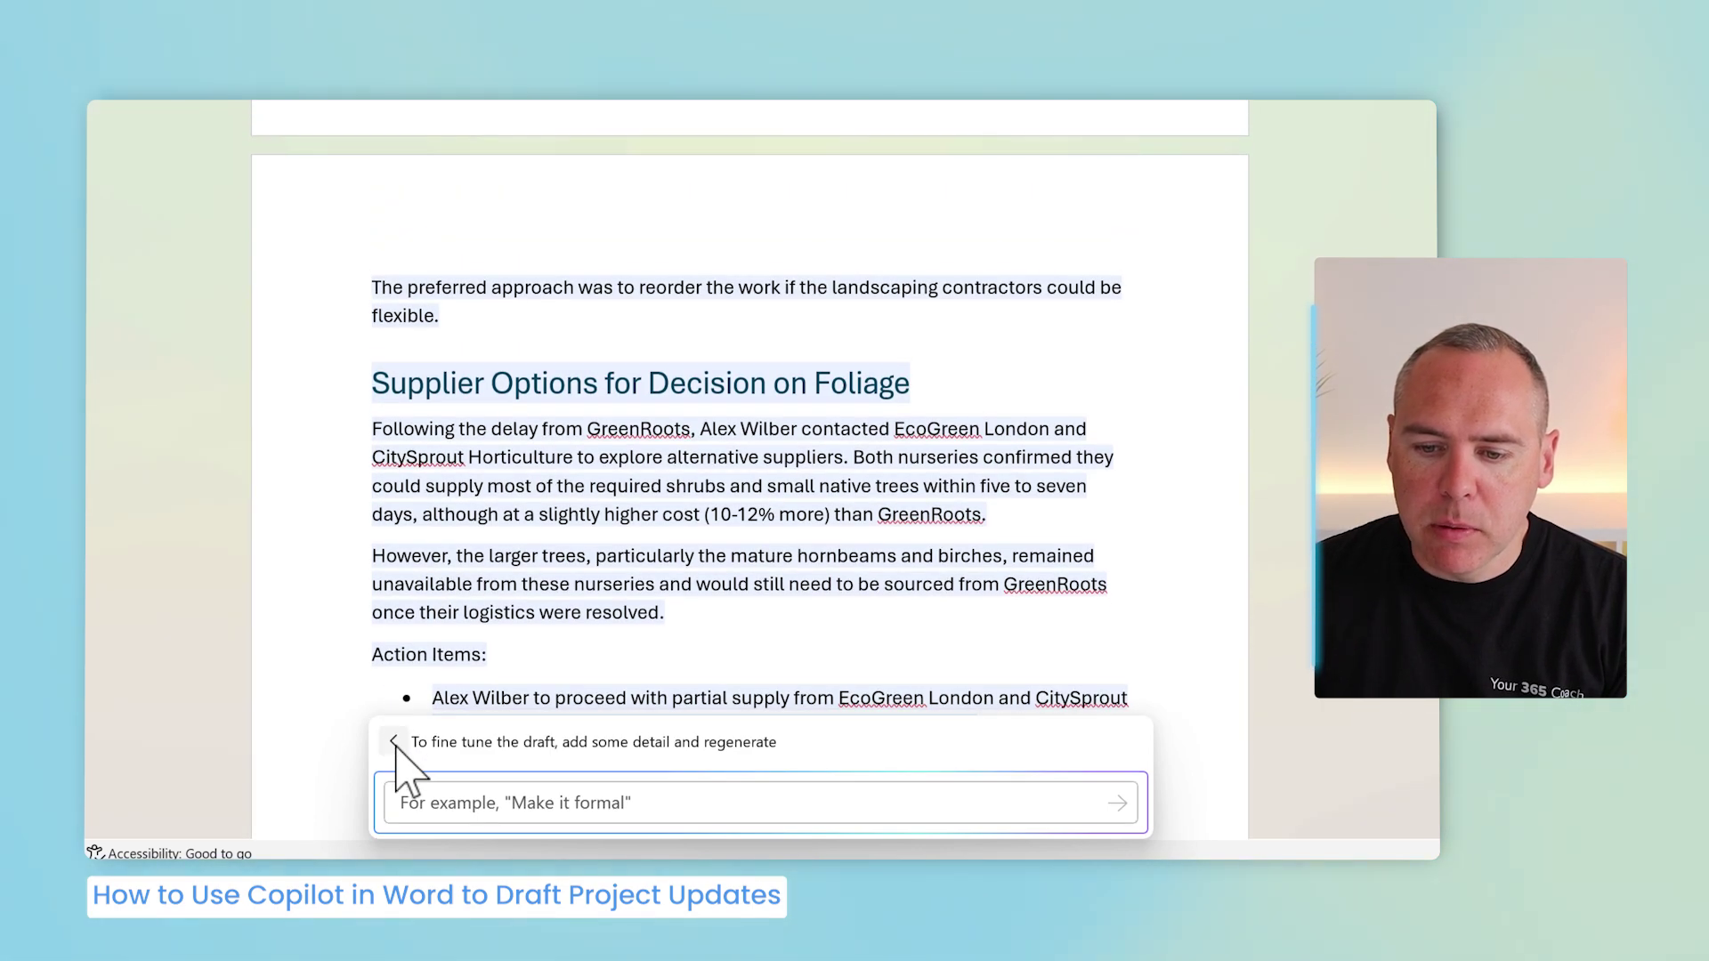
click(394, 743)
Step: Keep the Copilot-generated weekly status report in the document and review its Project GreenSpace Financials section
click(425, 804)
scroll(501, 525, up, 10)
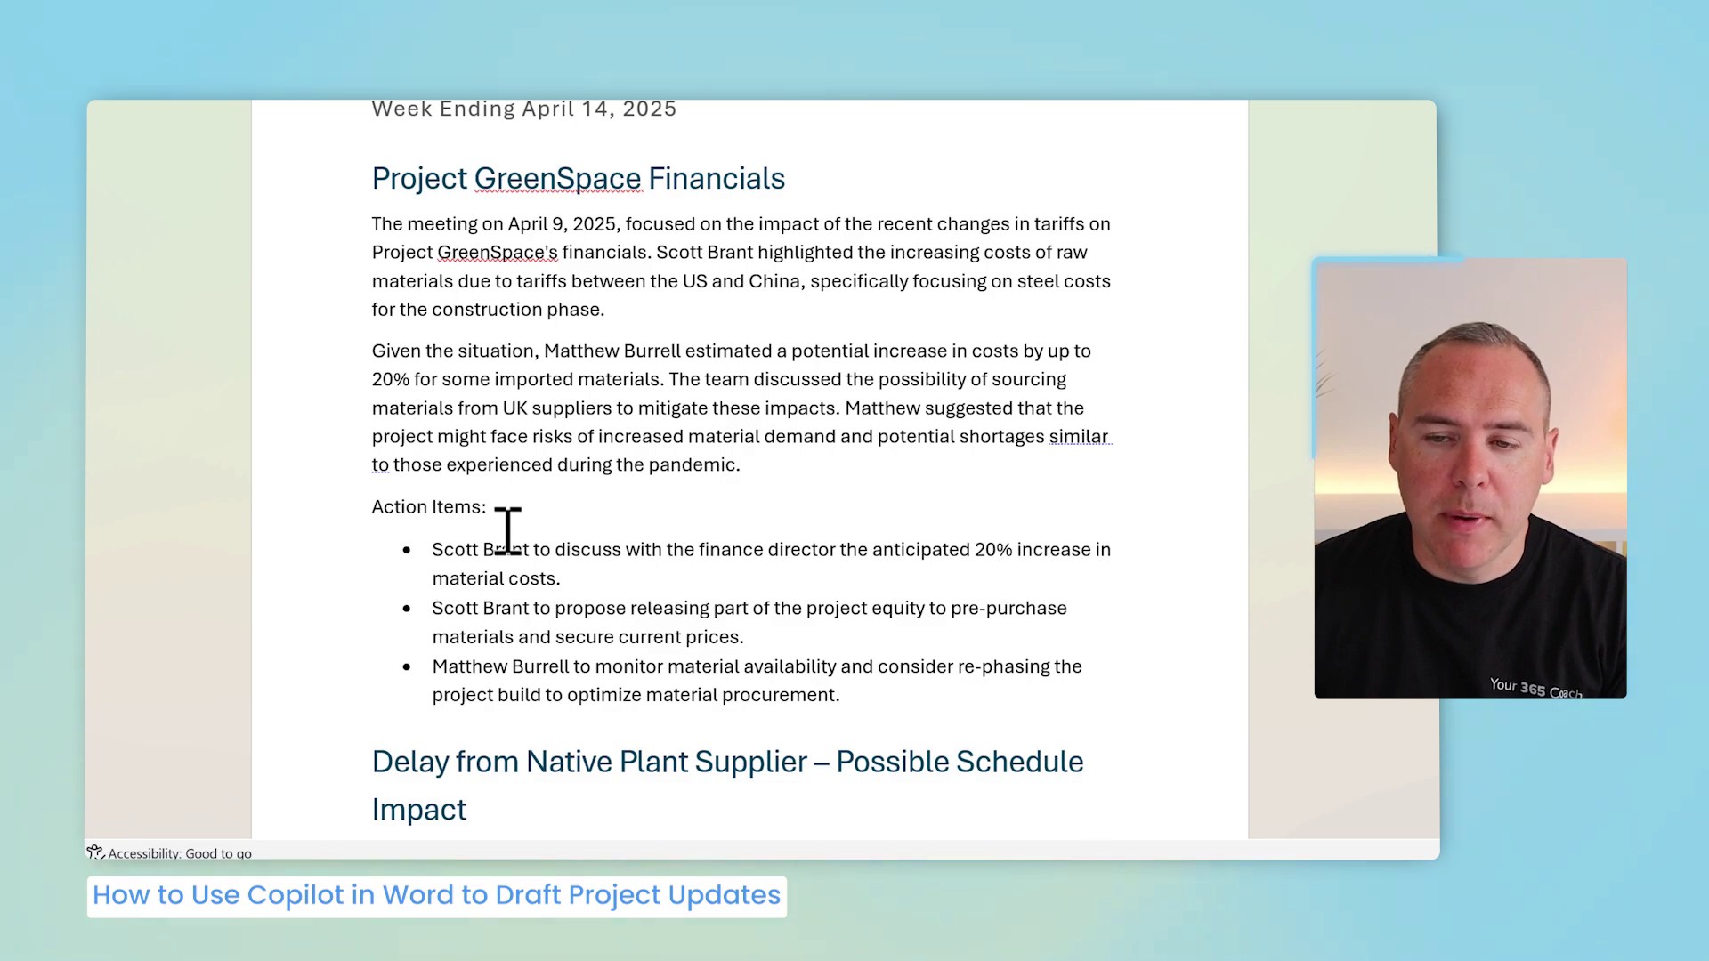
scroll(507, 526, down, 1)
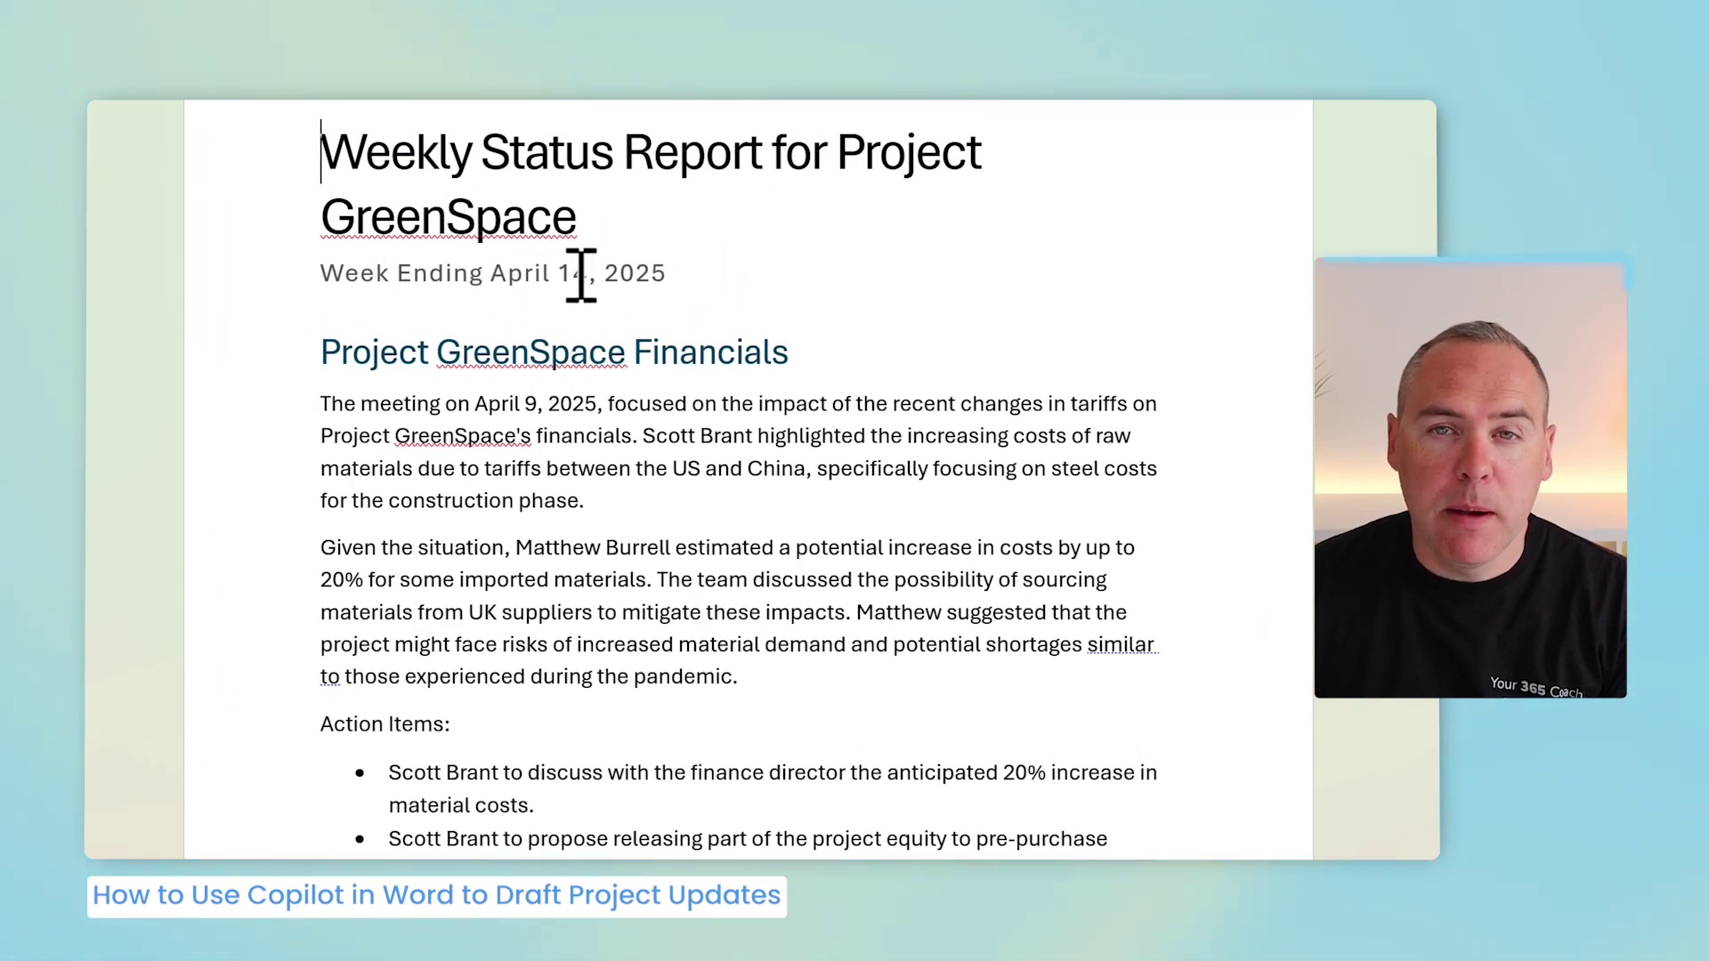
scroll(511, 409, down, 1)
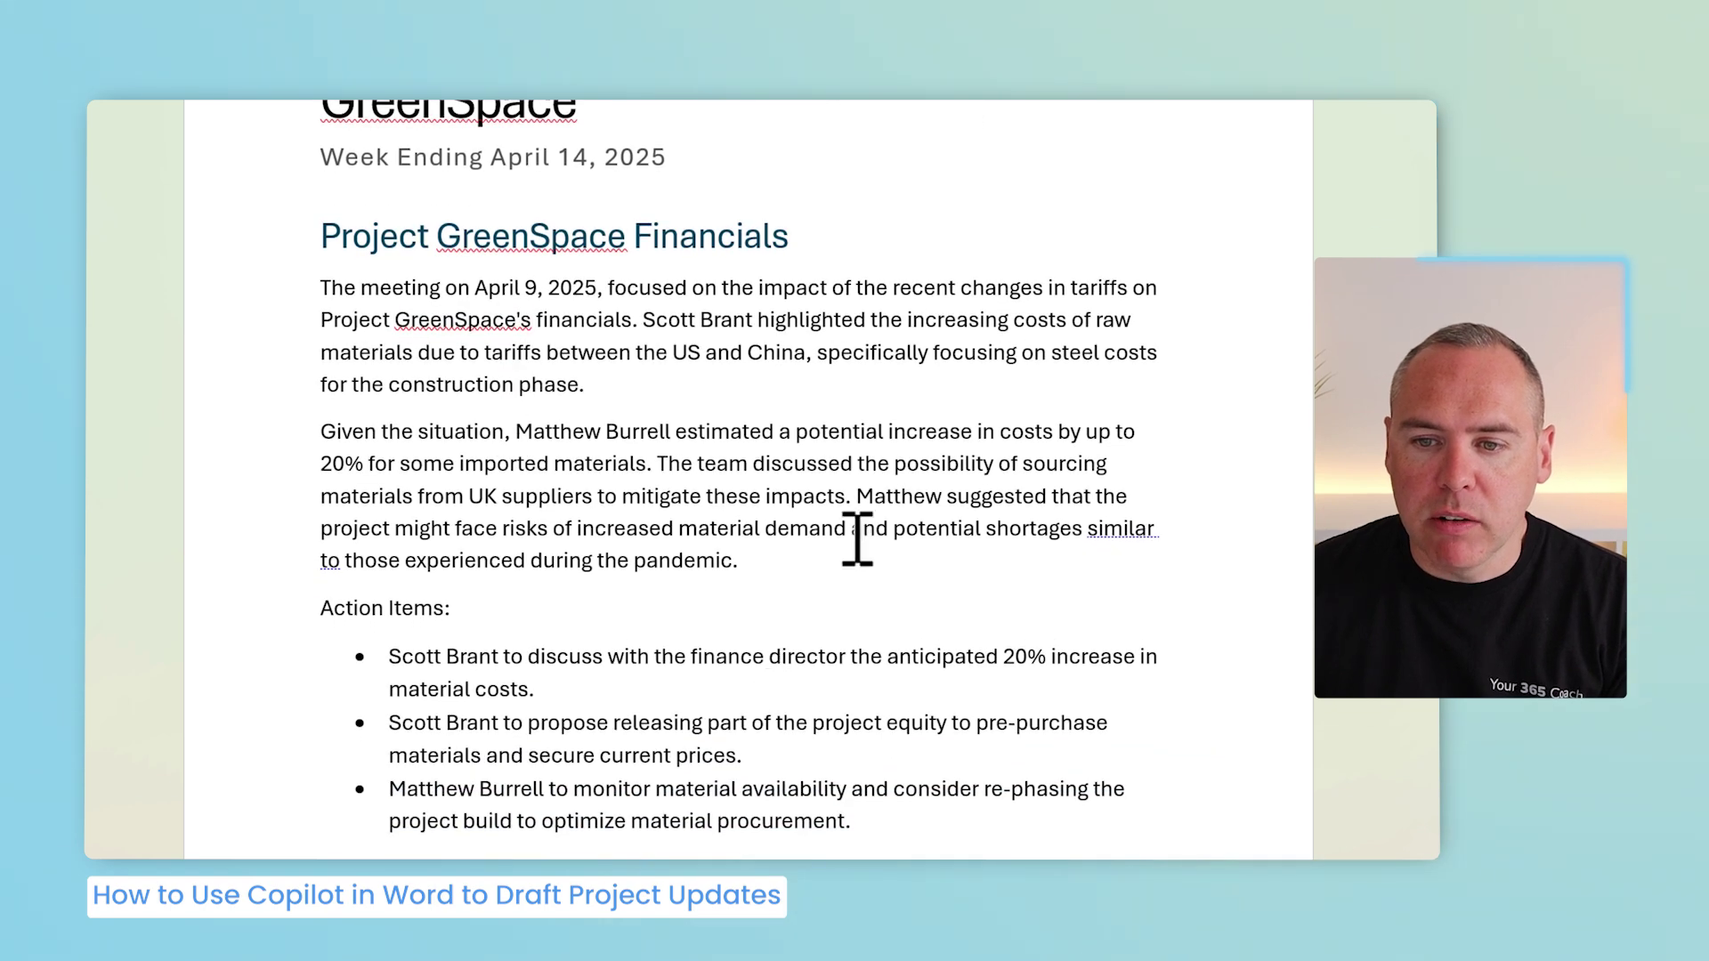
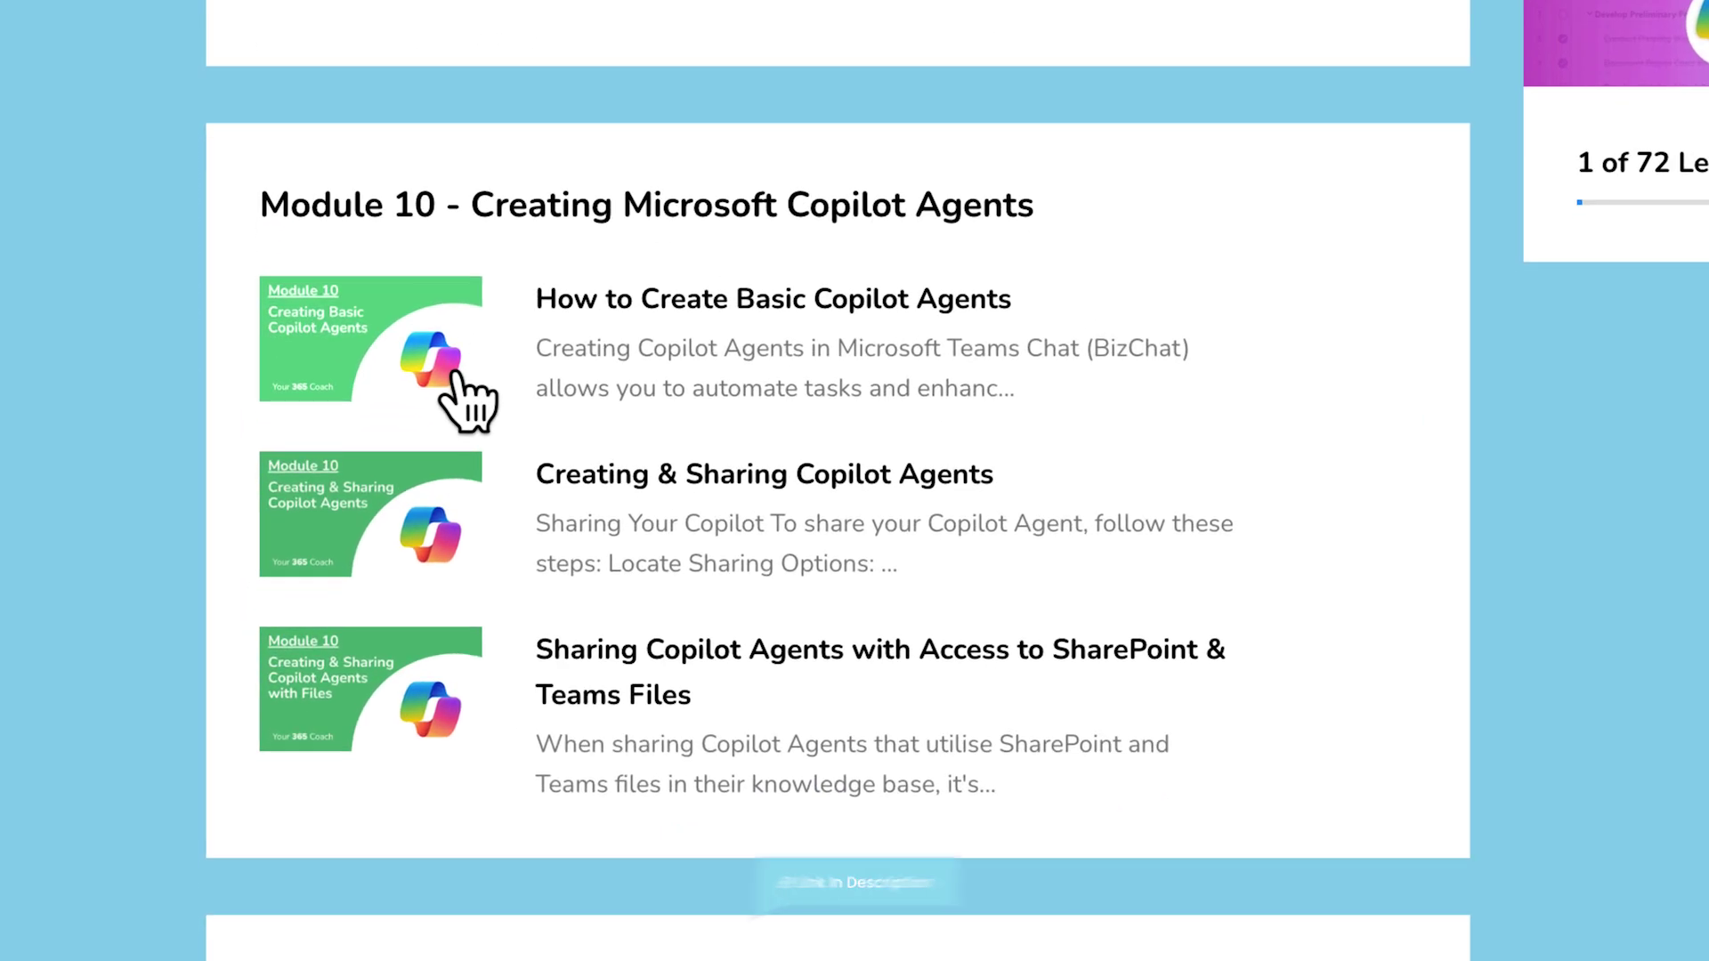
Step: Switch to the course website and play the "How to Create Basic Copilot Agents" lesson video in Module 10
click(403, 487)
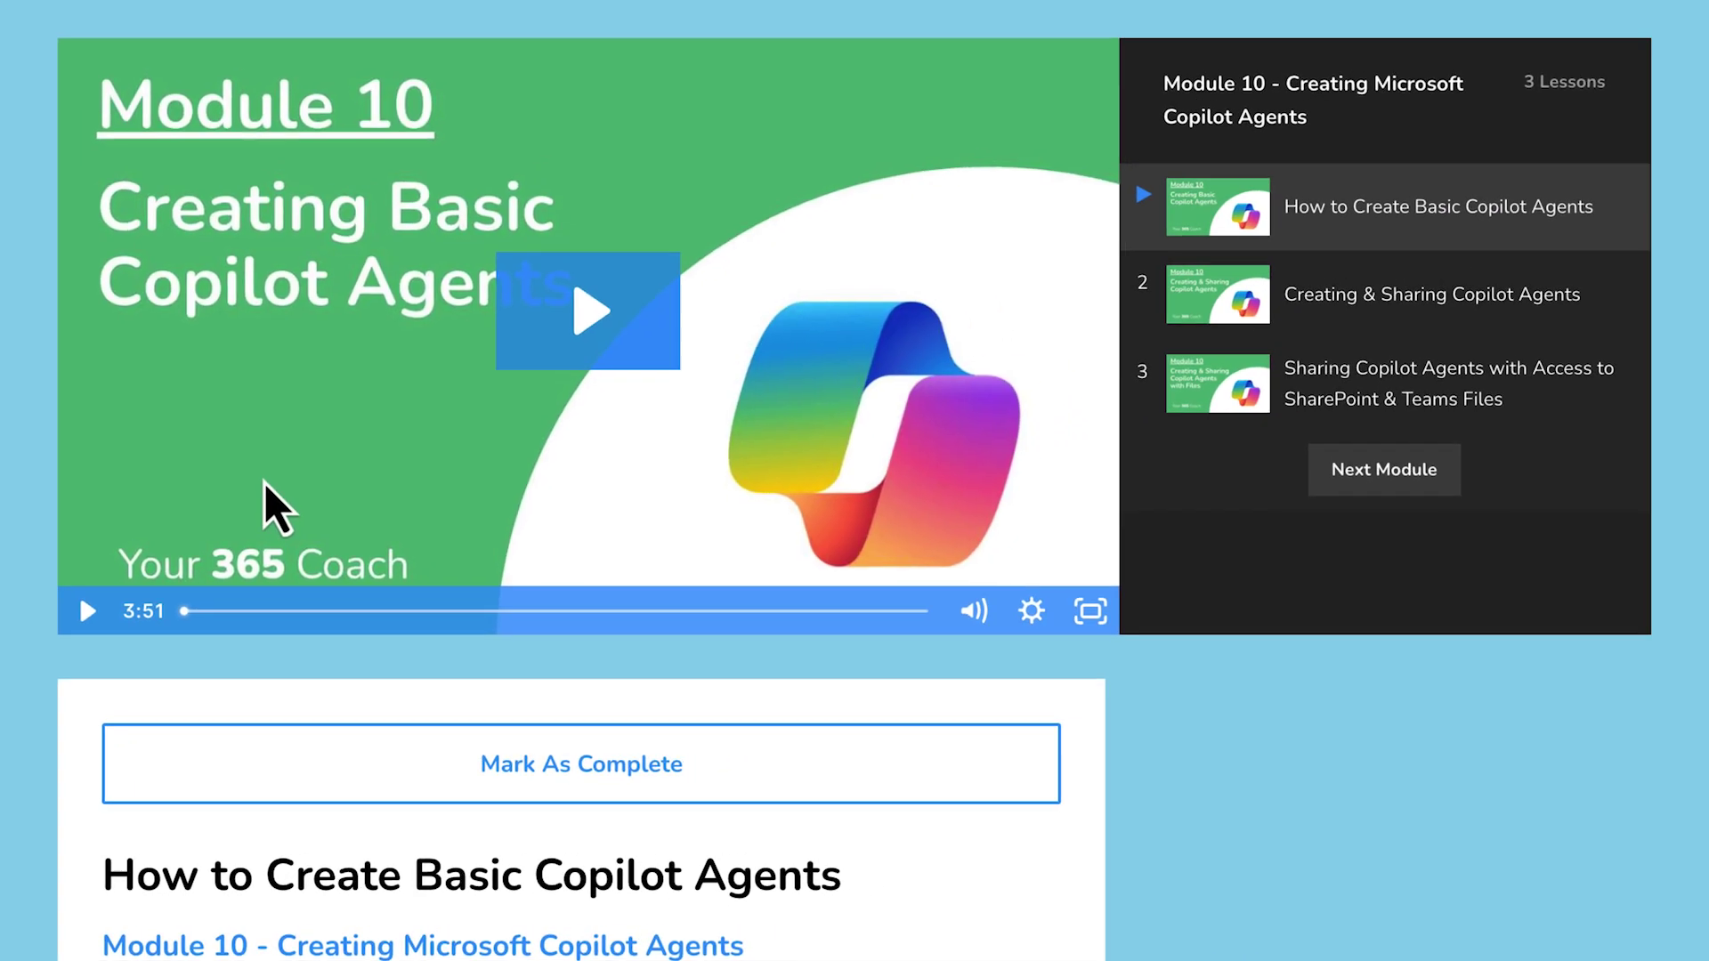
click(602, 356)
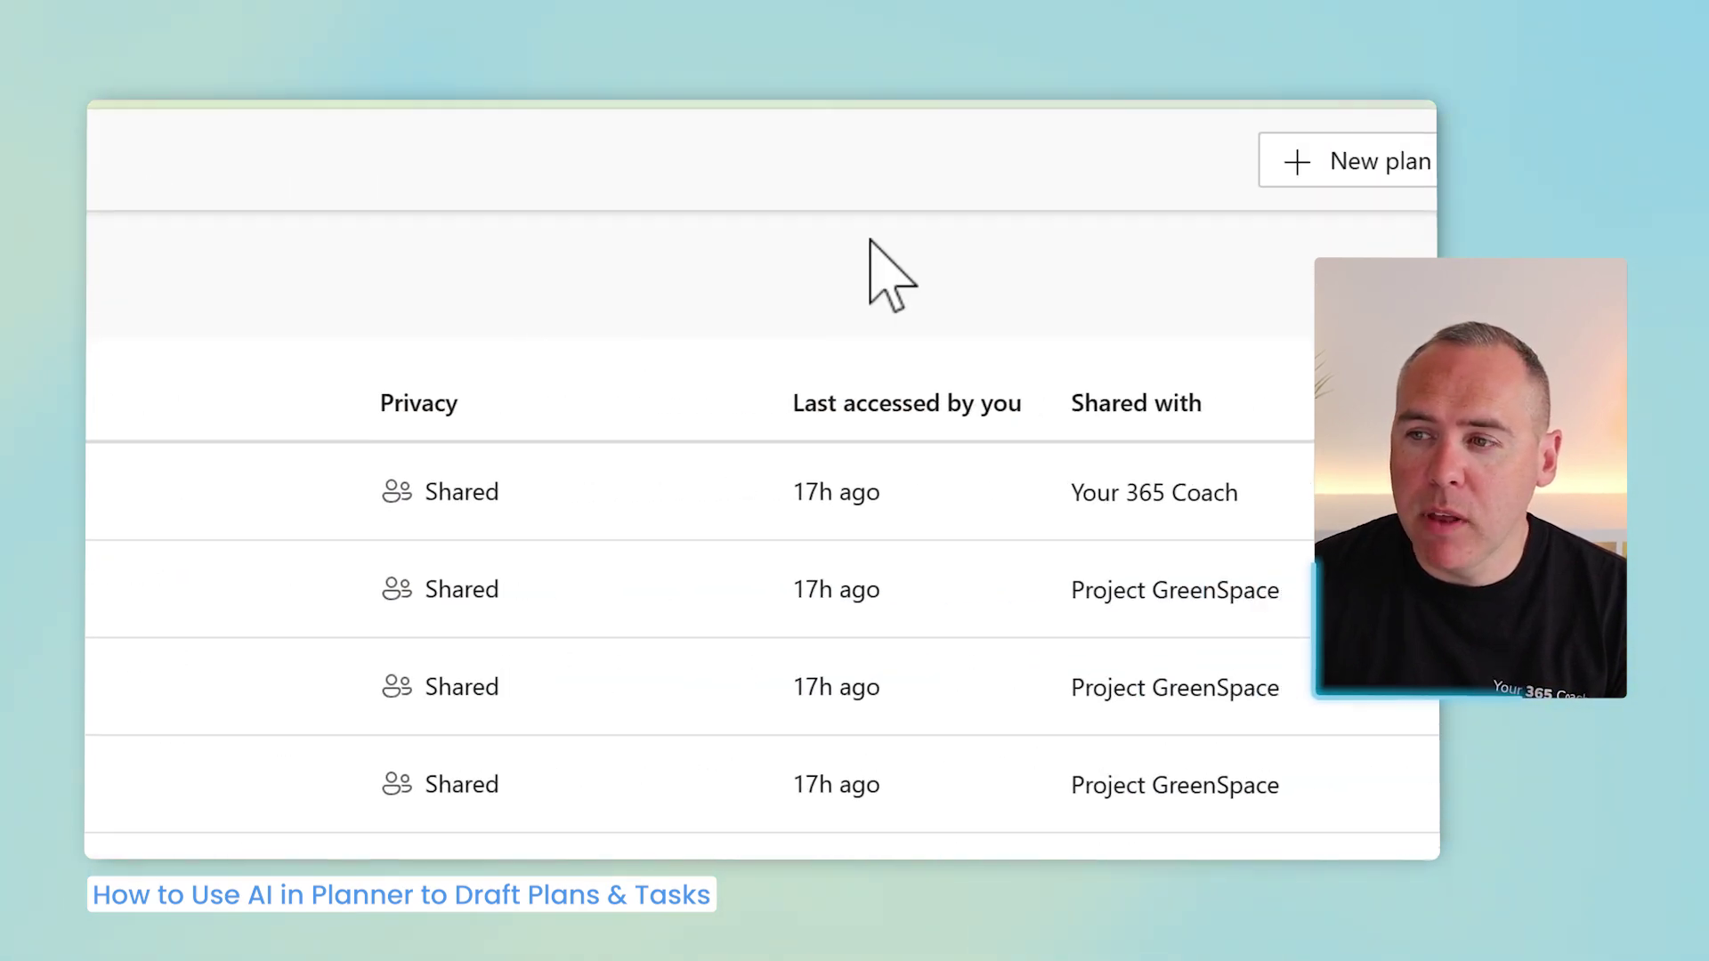
Step: In Planner, create a Project Manager plan named "GreenSpace Grand Opening Planning", pinned and added to the Project GreenSpace group
click(1232, 158)
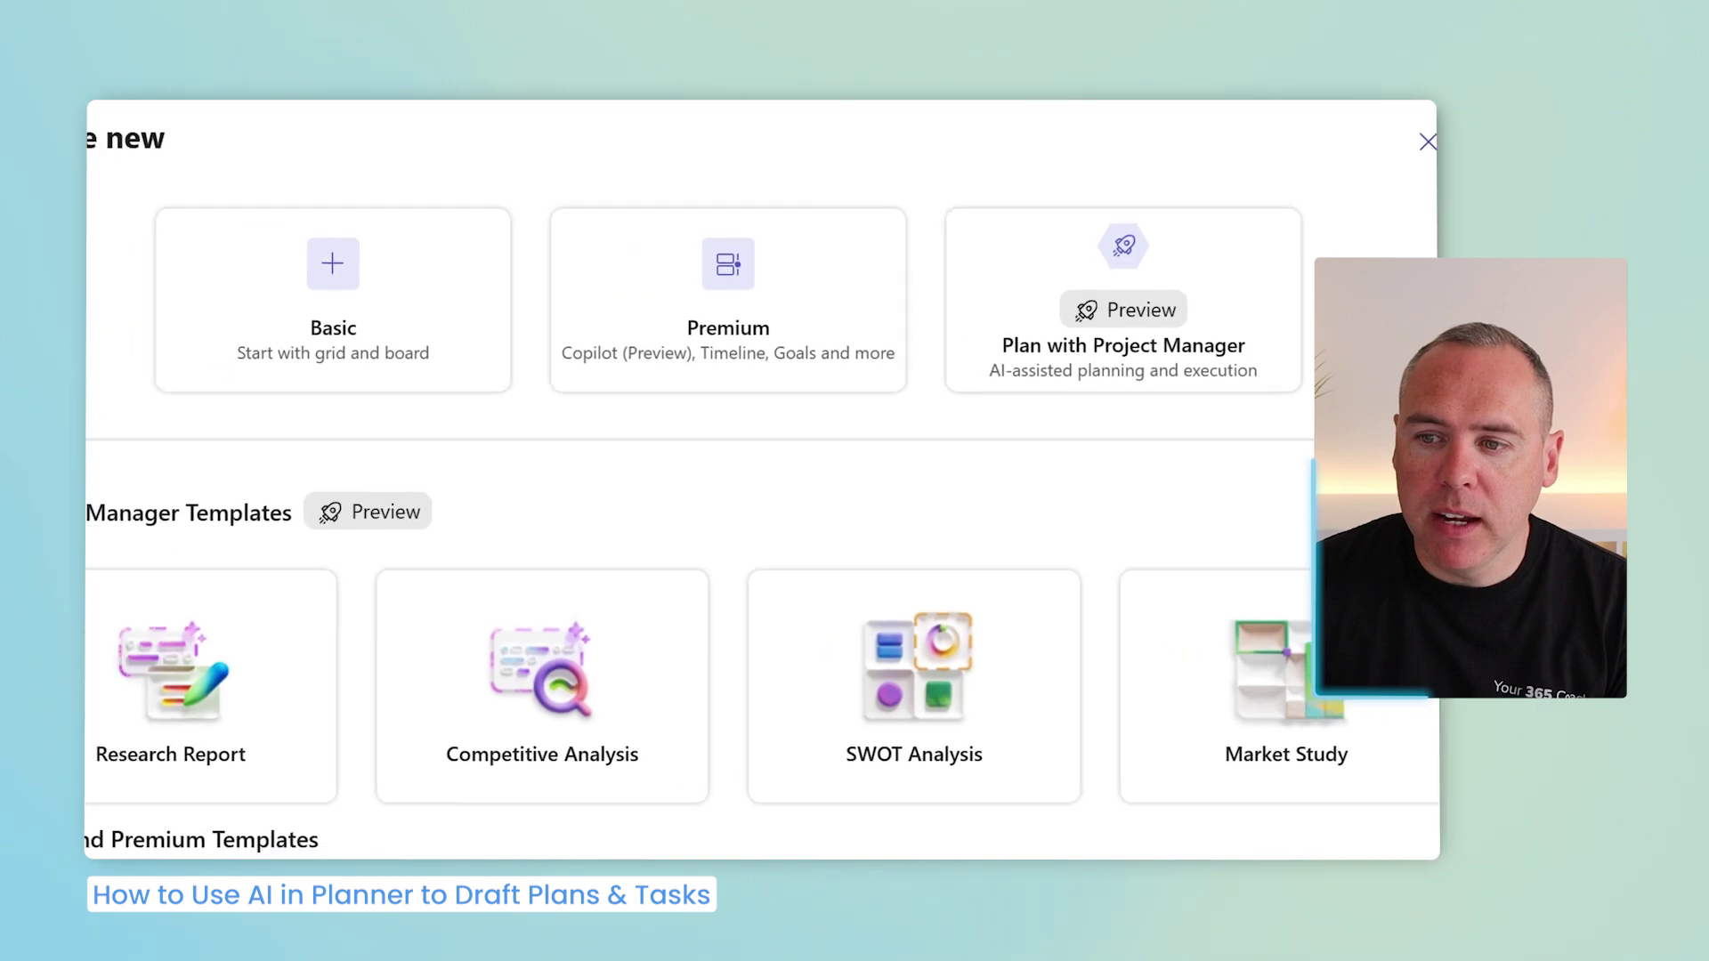
click(1166, 347)
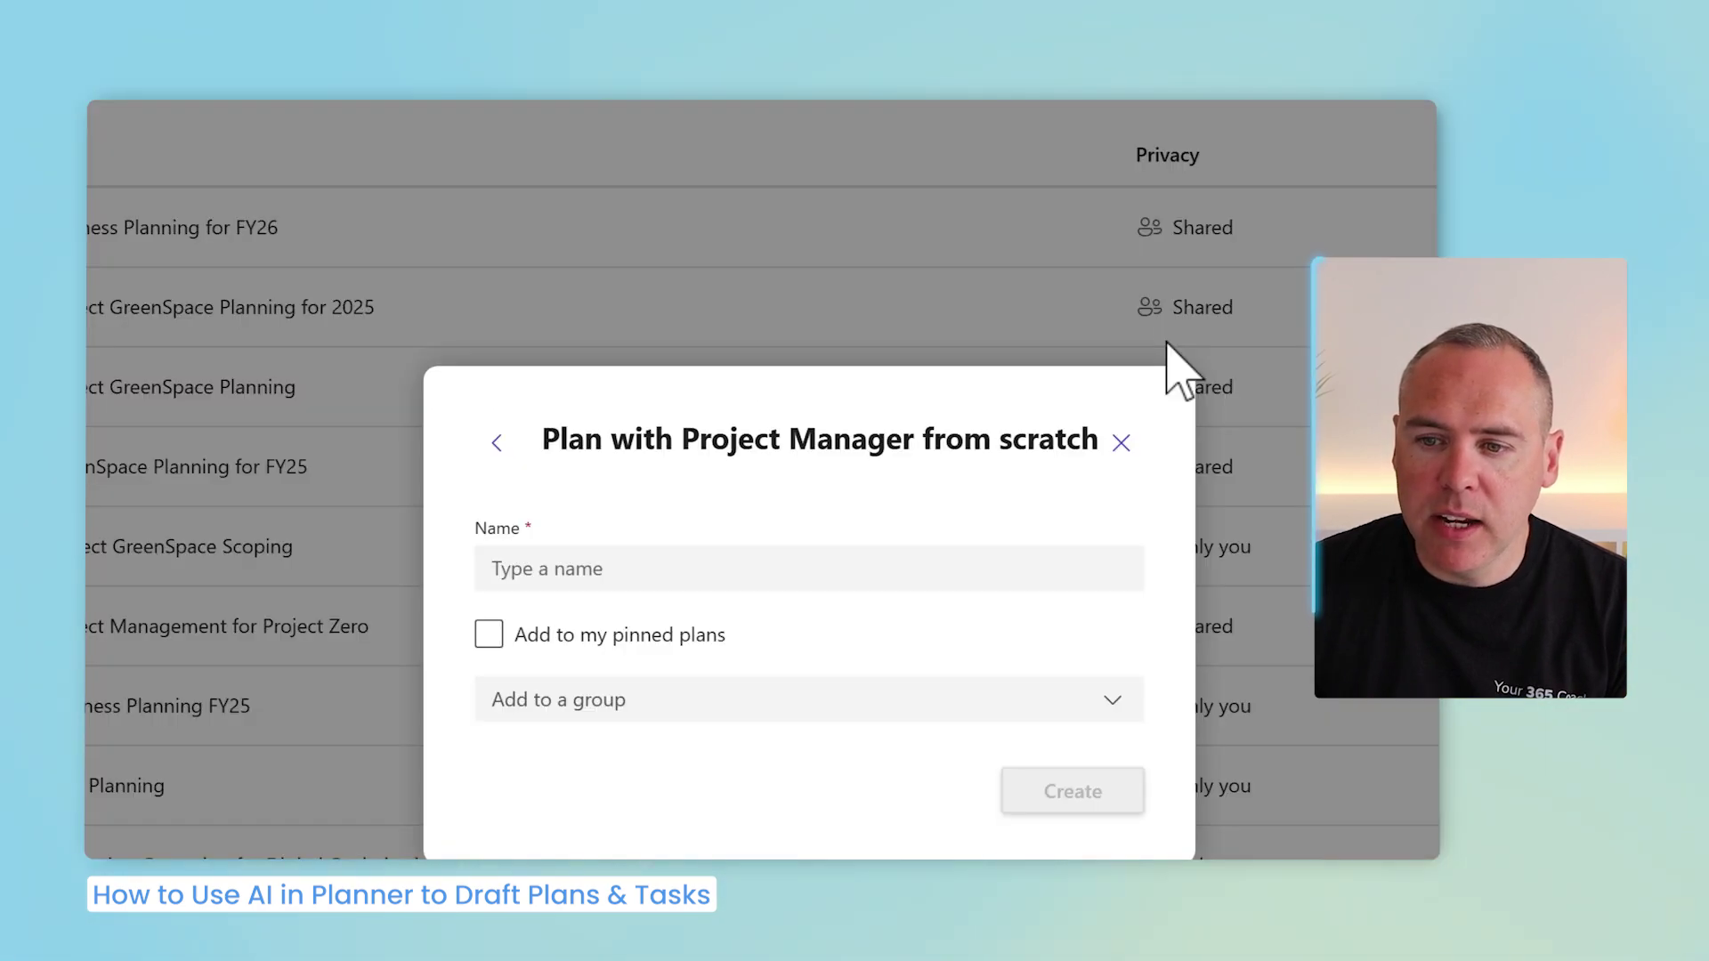
click(780, 584)
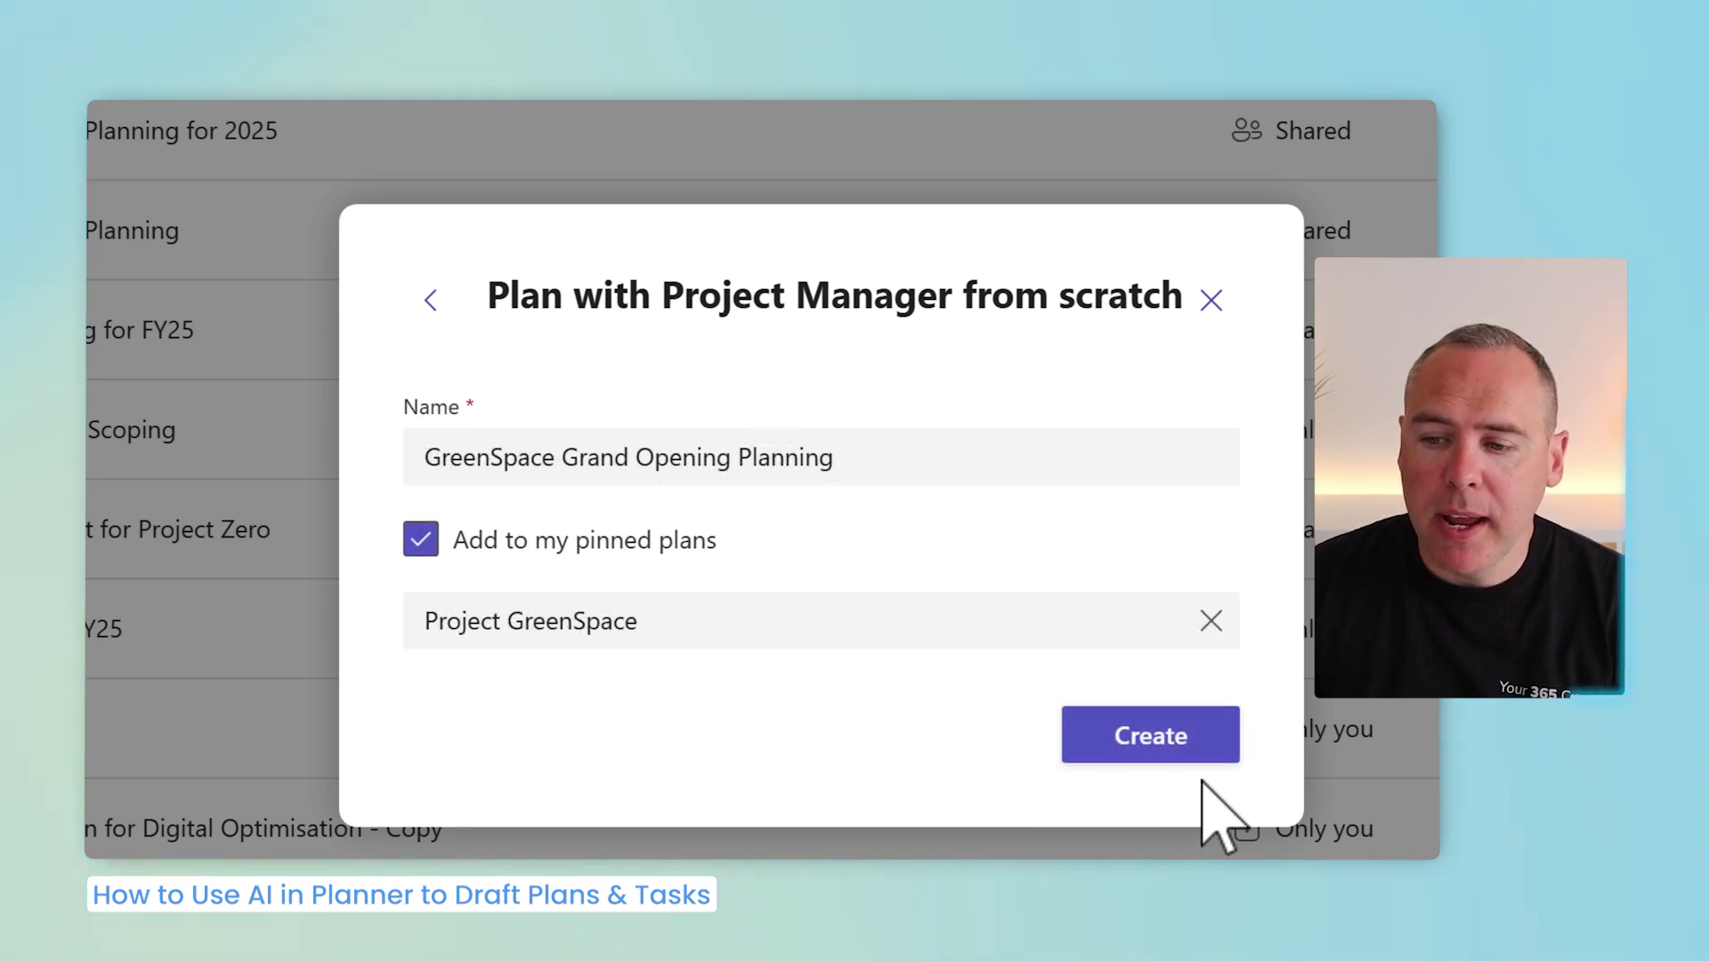
click(1215, 752)
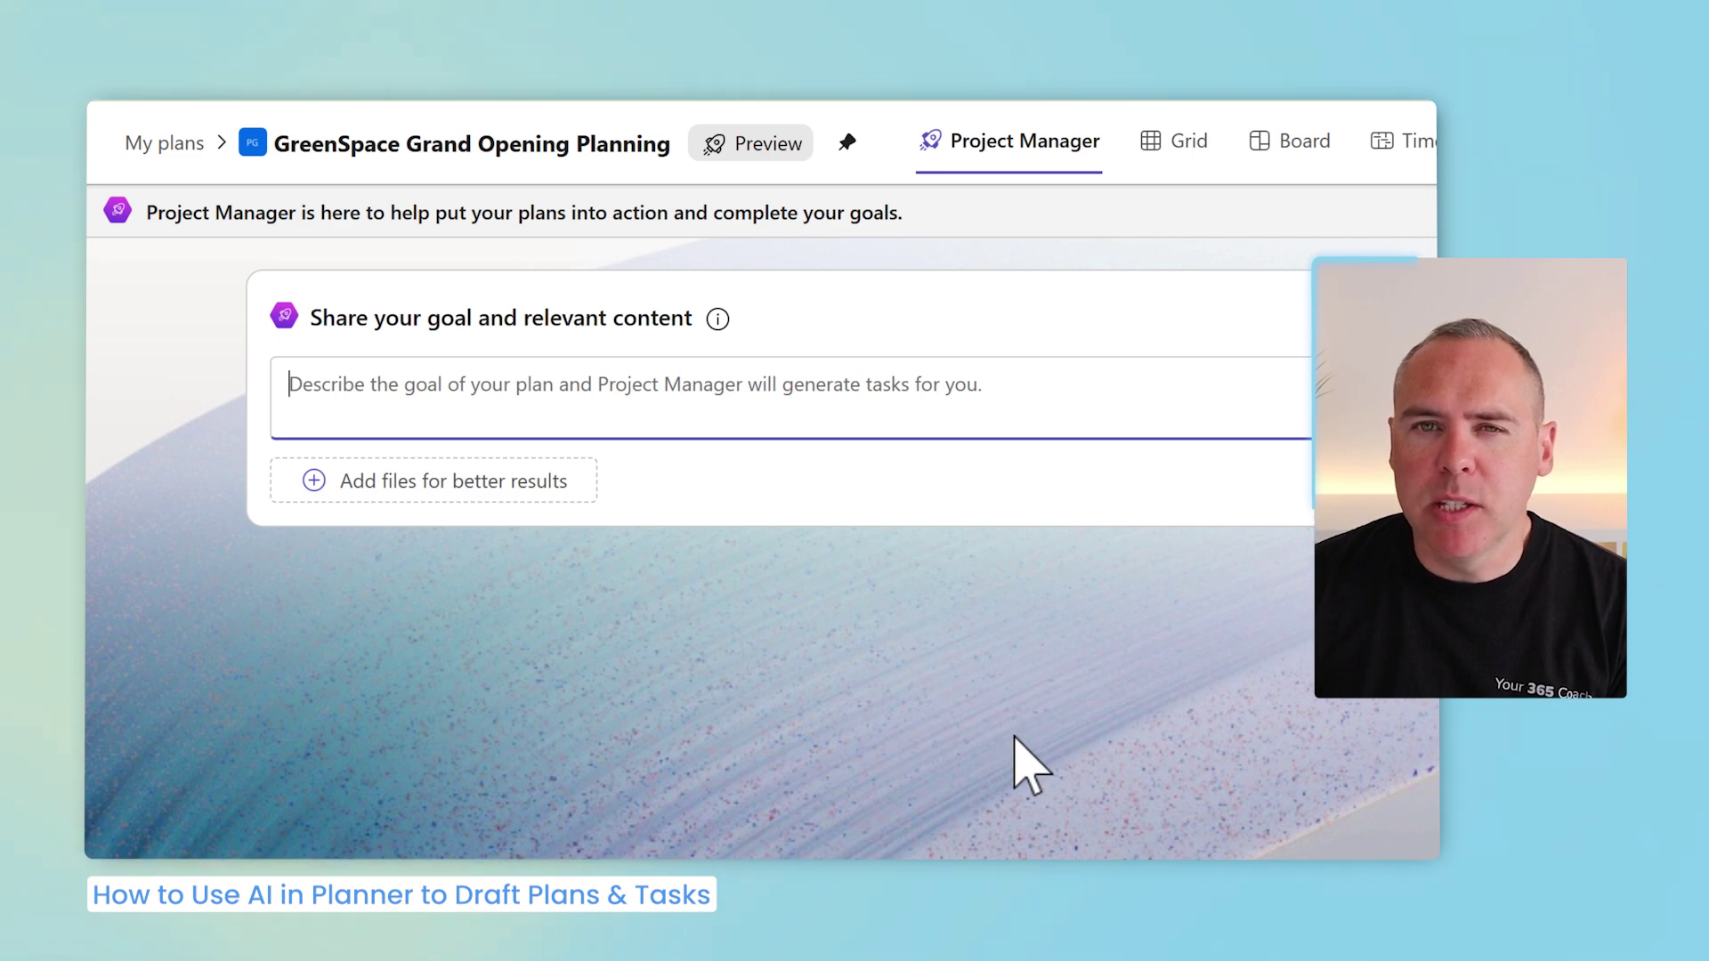
Step: Enter a goal to plan the "GreenSpace Grand Opening – June 2025" public launch and attach the GreenSpace Urban Renewal Project Scope document
click(1216, 141)
click(1215, 141)
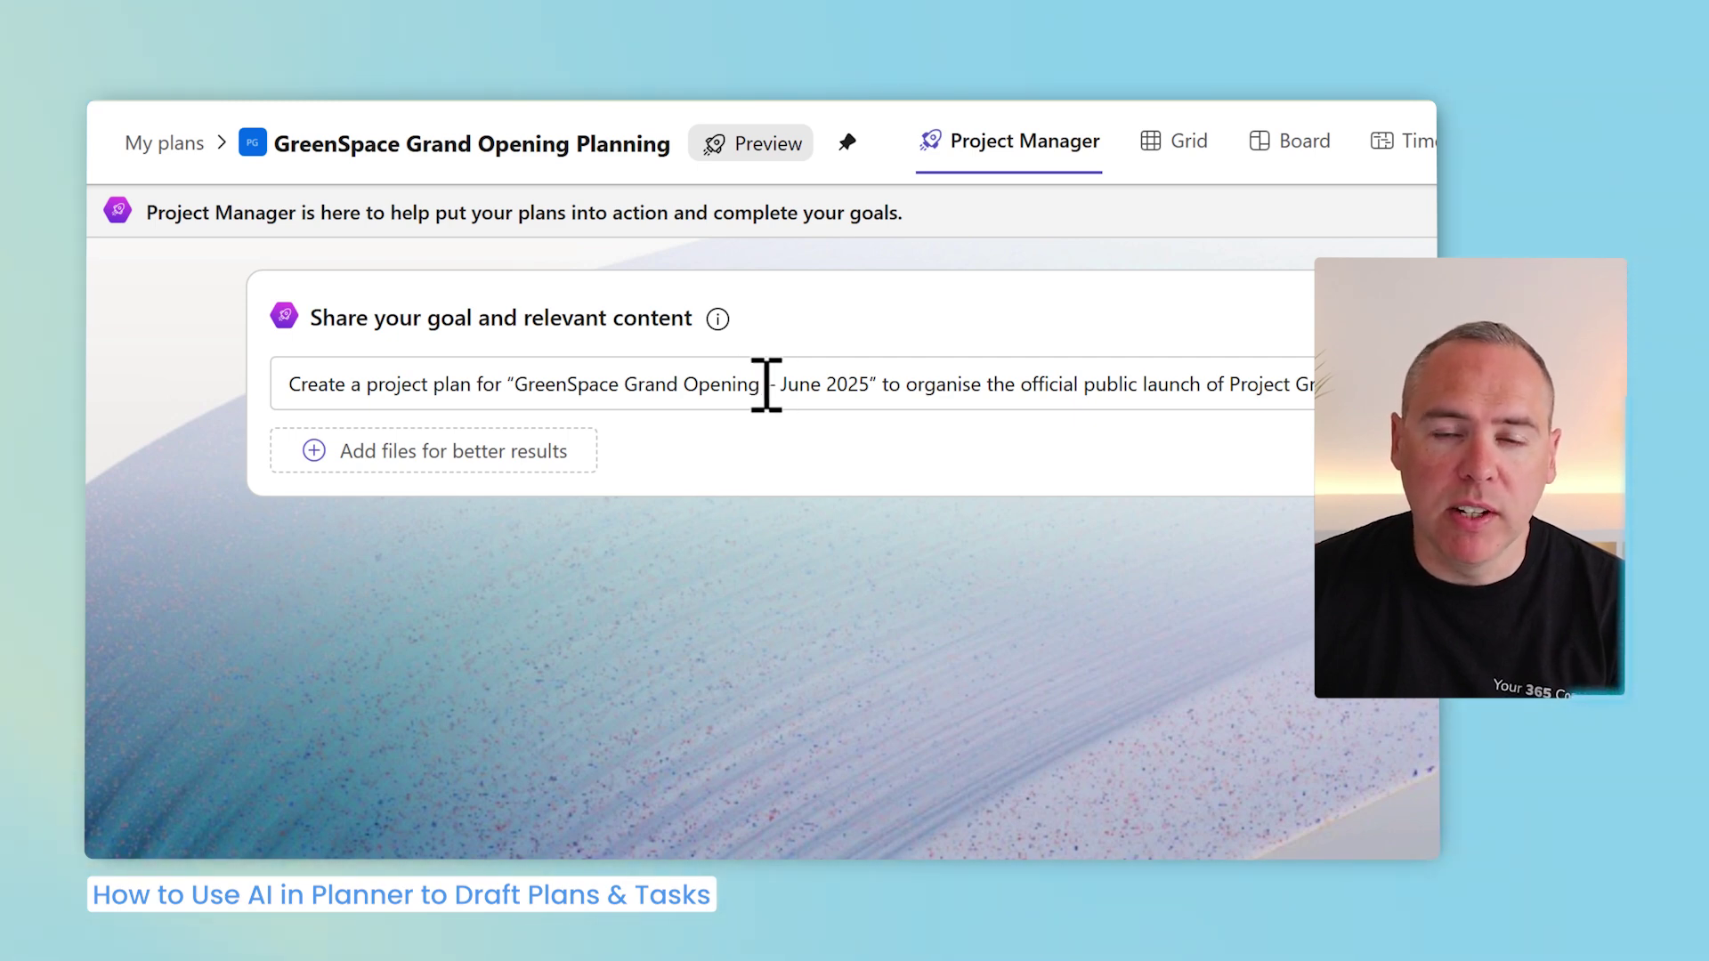
click(470, 457)
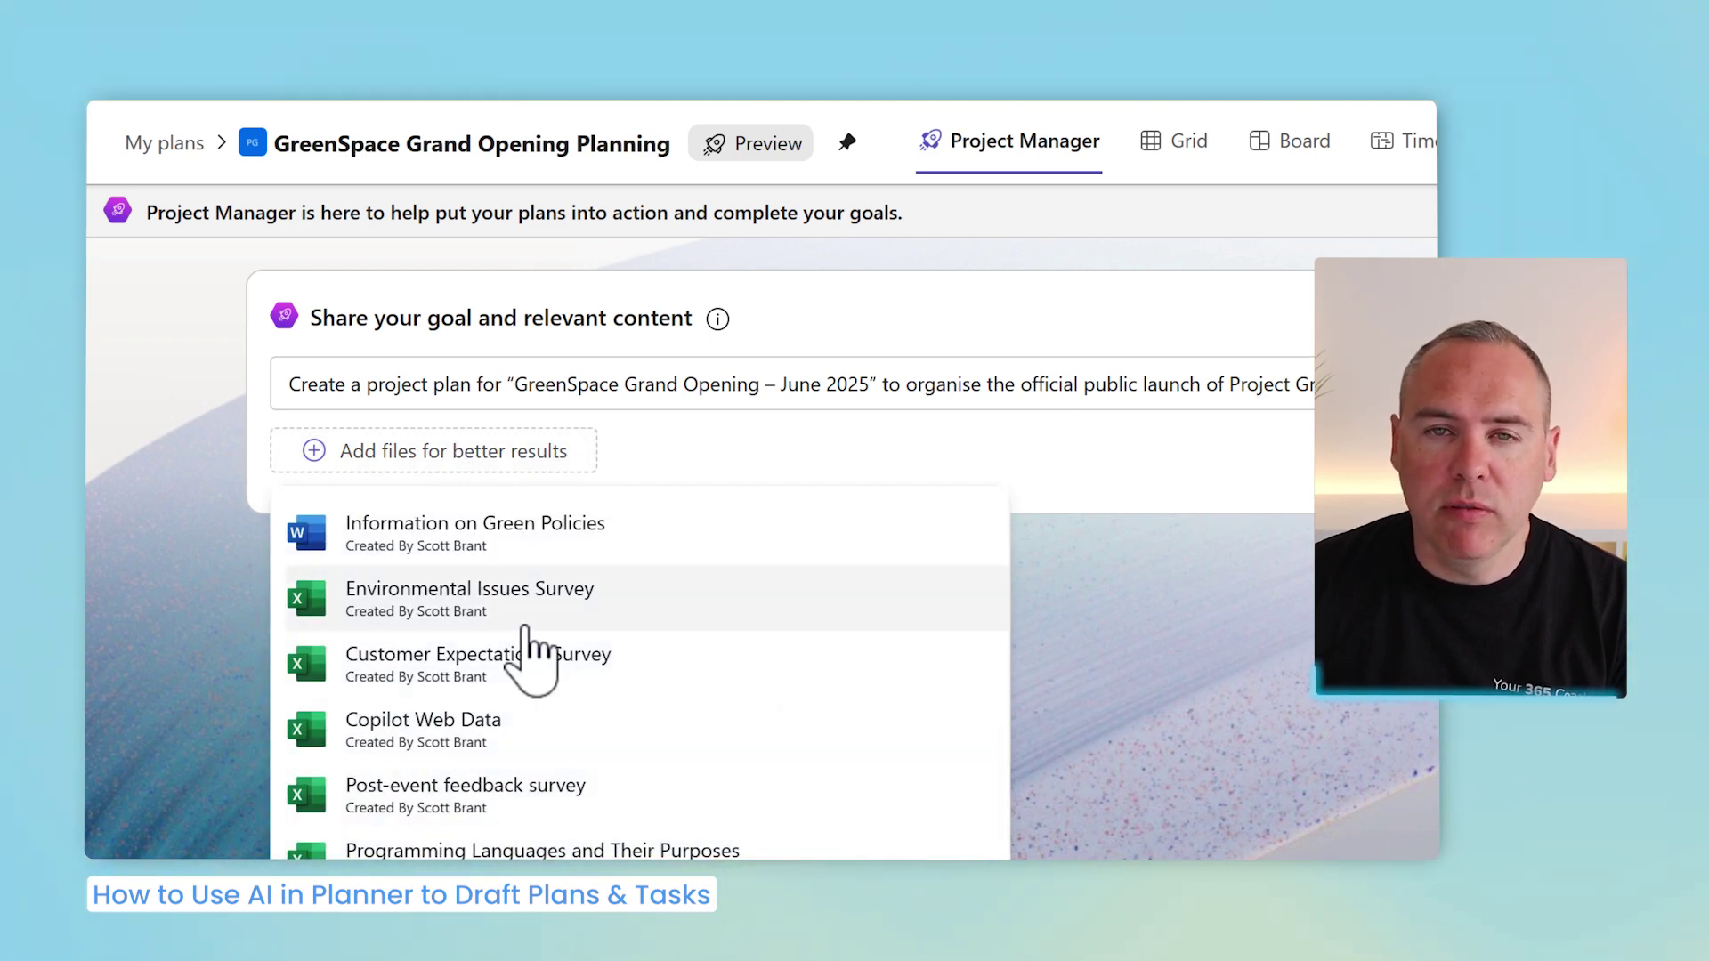
scroll(533, 654, down, 3)
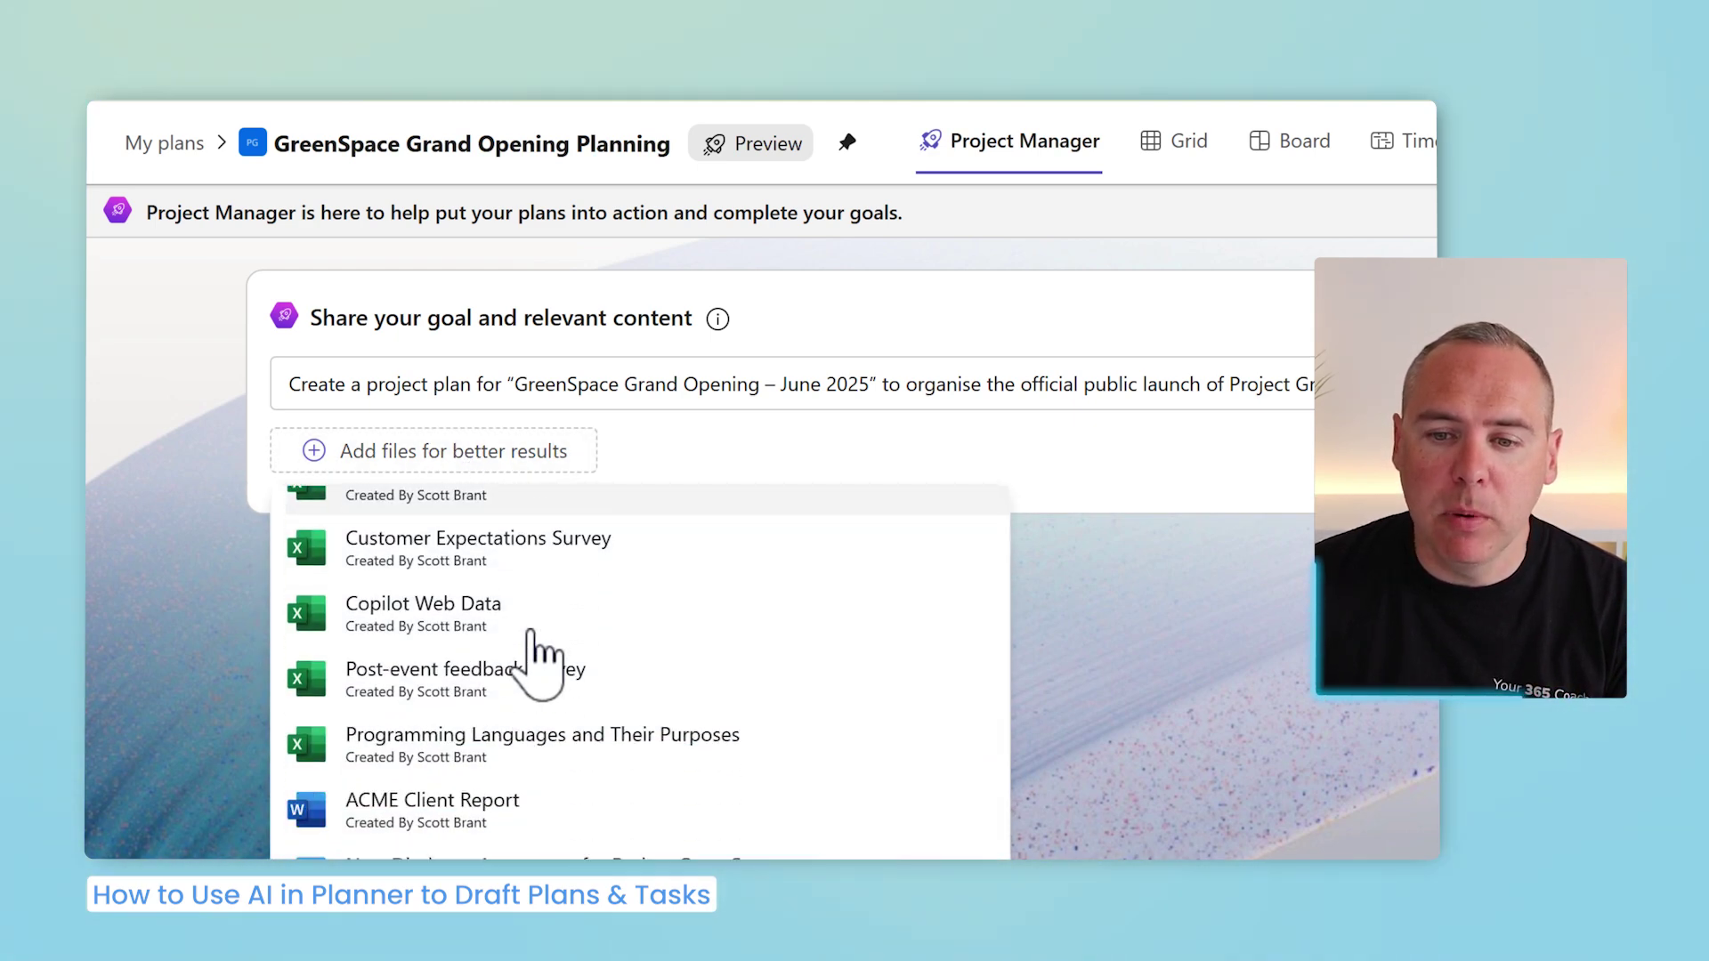
scroll(533, 657, down, 4)
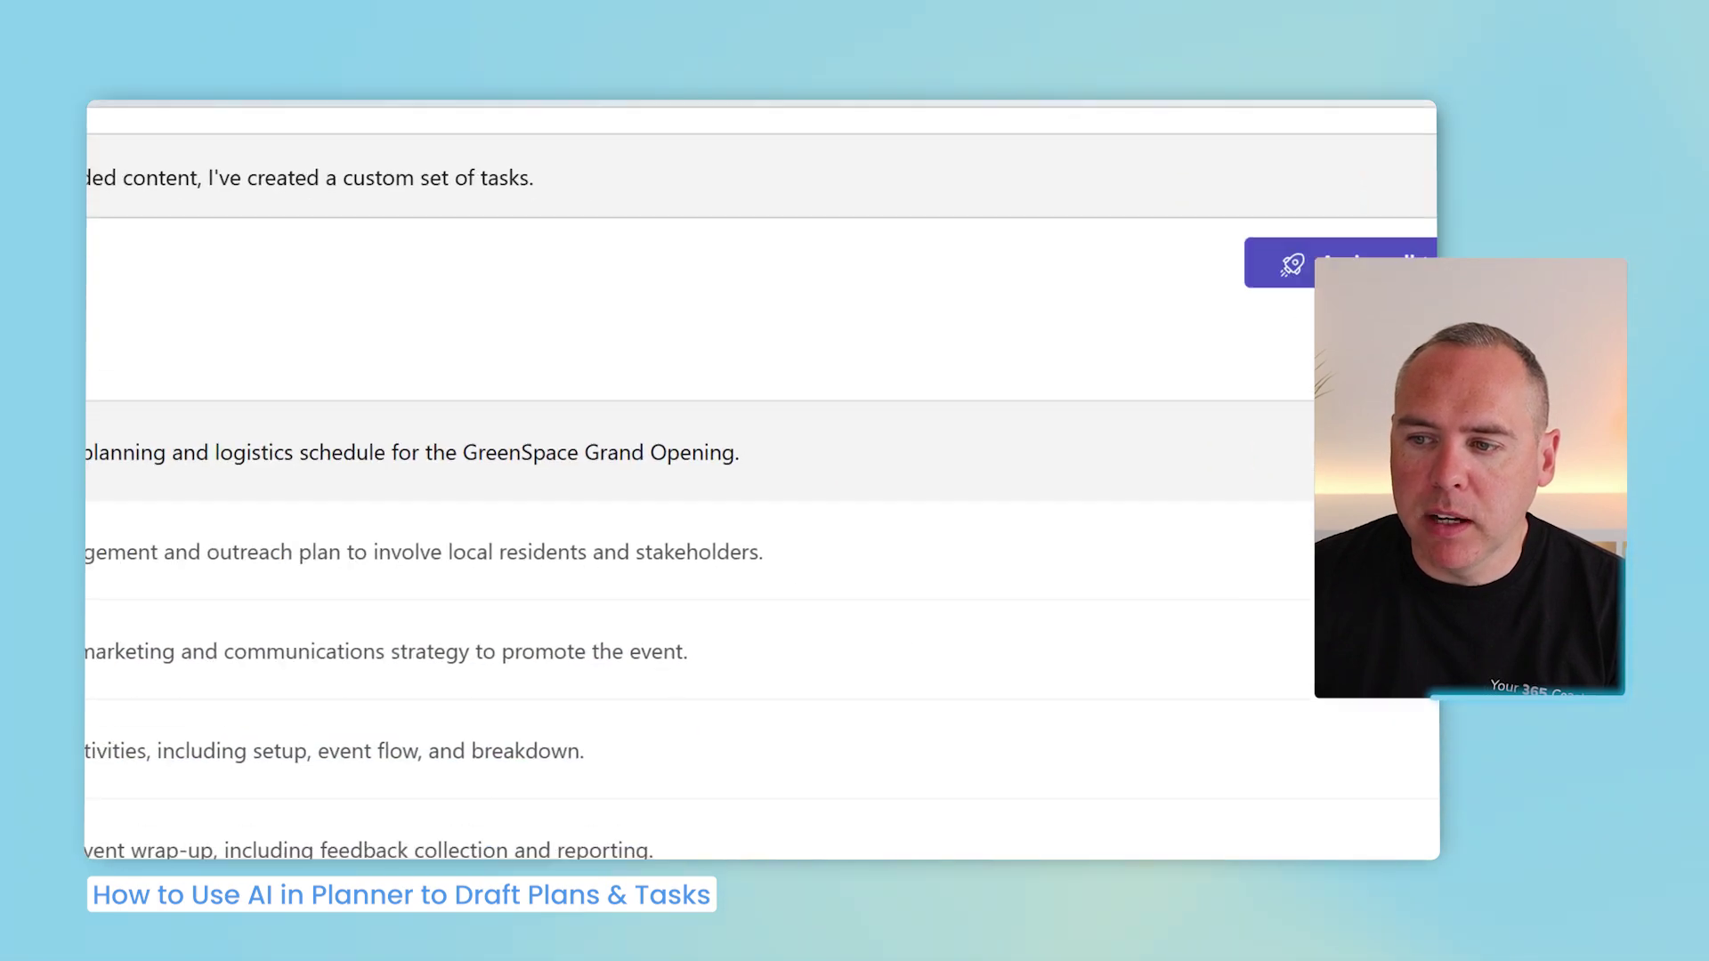
Step: Assign the task for developing the grand opening's event planning and logistics schedule to Project Manager
click(1708, 688)
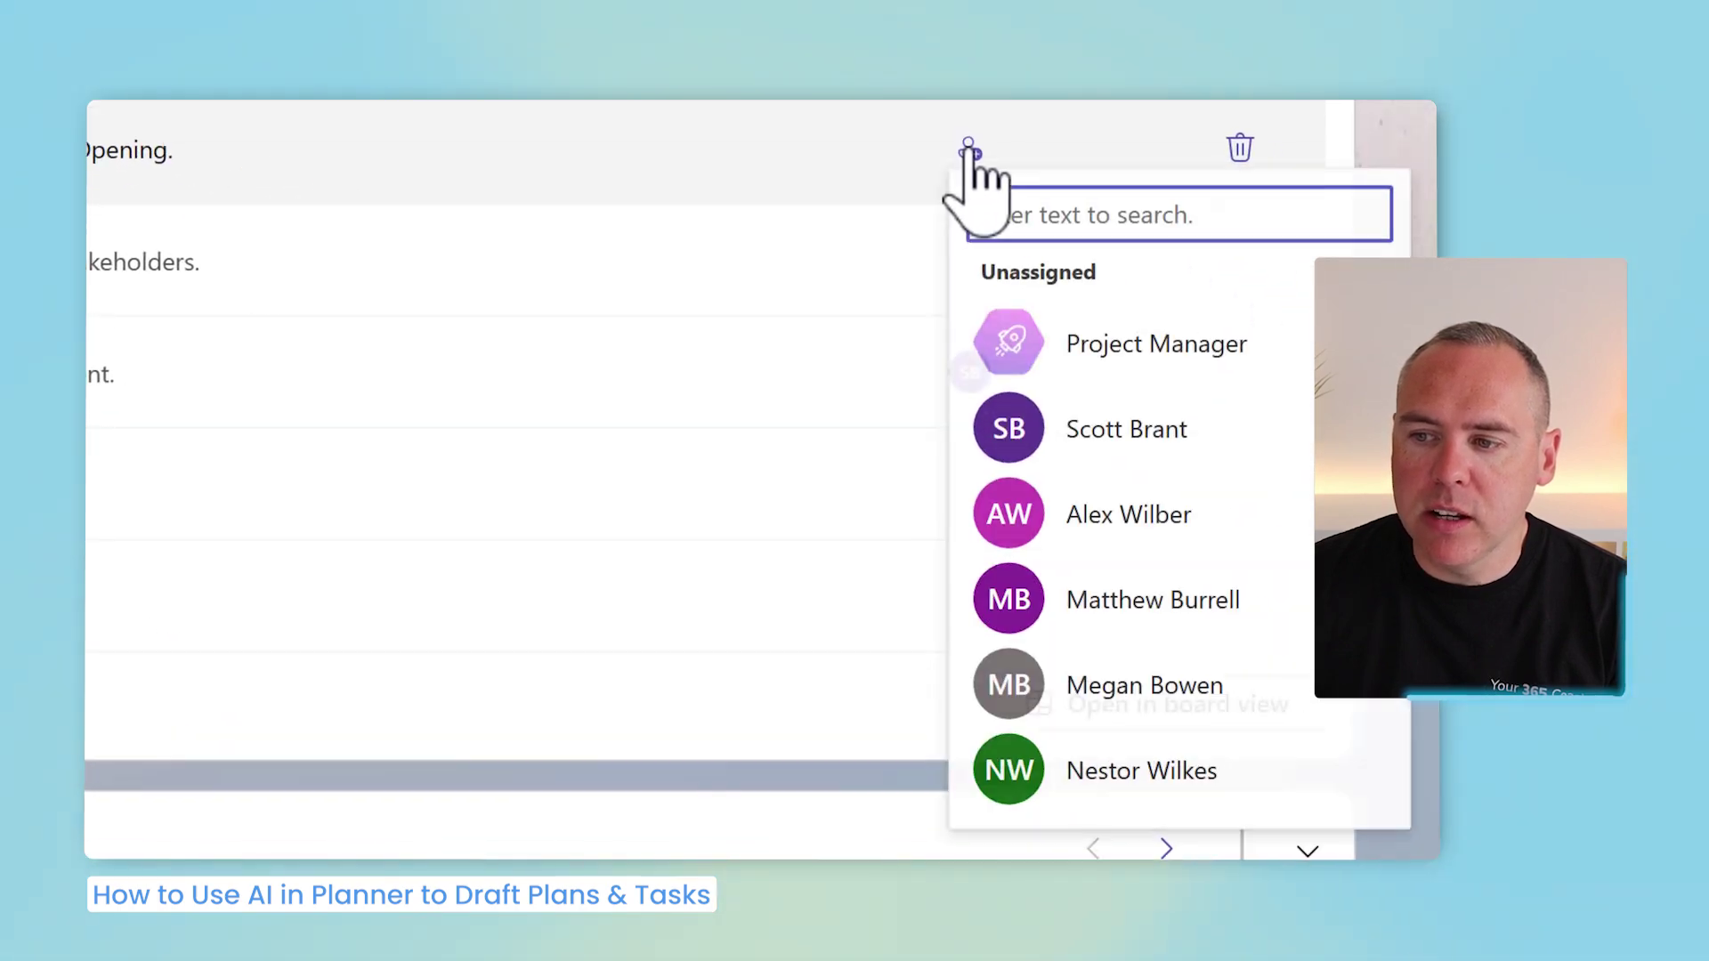
click(1150, 351)
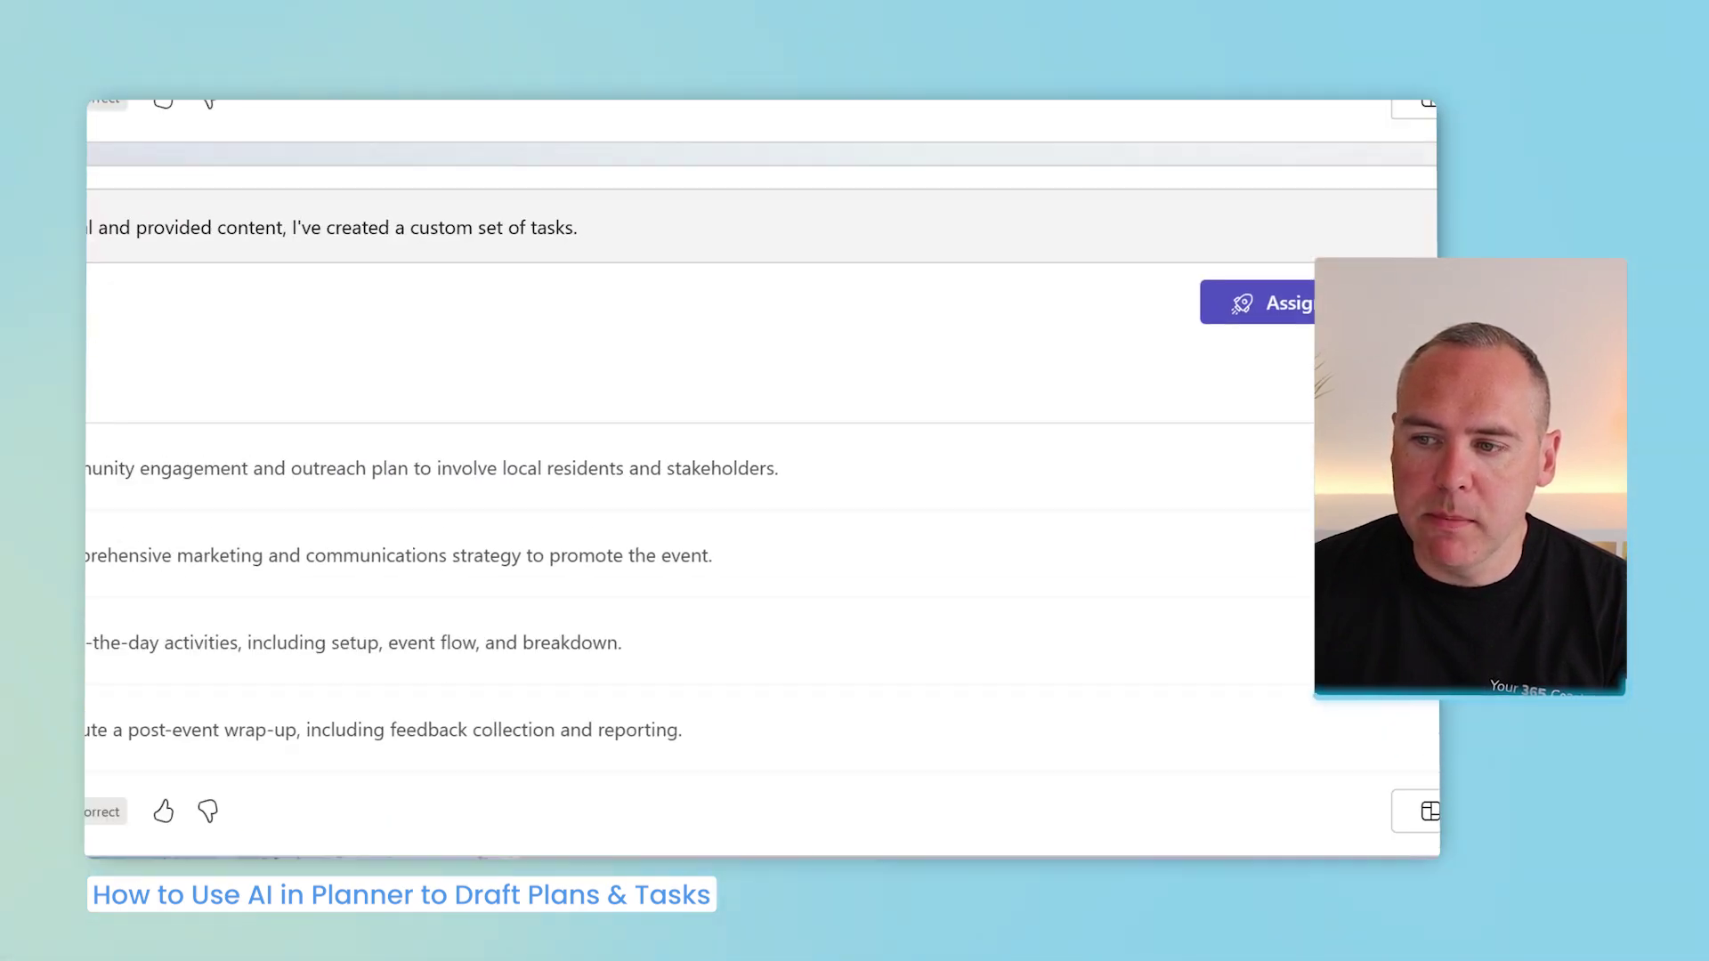
scroll(1326, 641, up, 5)
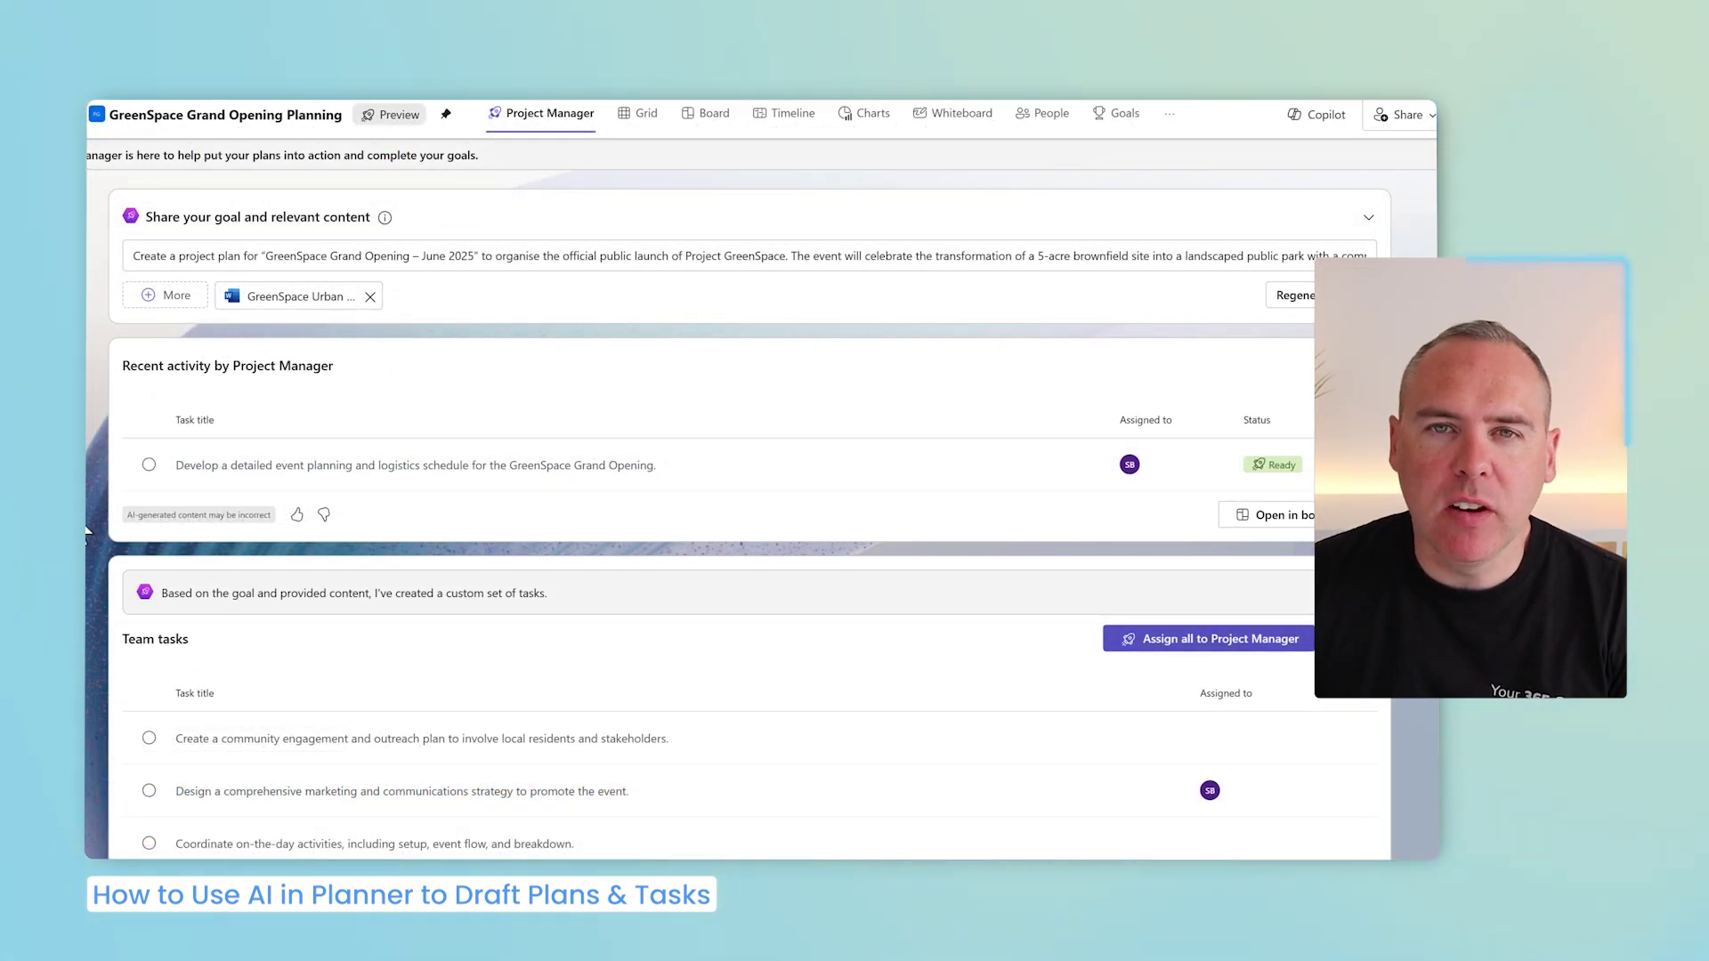
Step: Open the event planning and logistics schedule task and examine the weekly schedule, contingency plans and references written by Project Manager
click(317, 464)
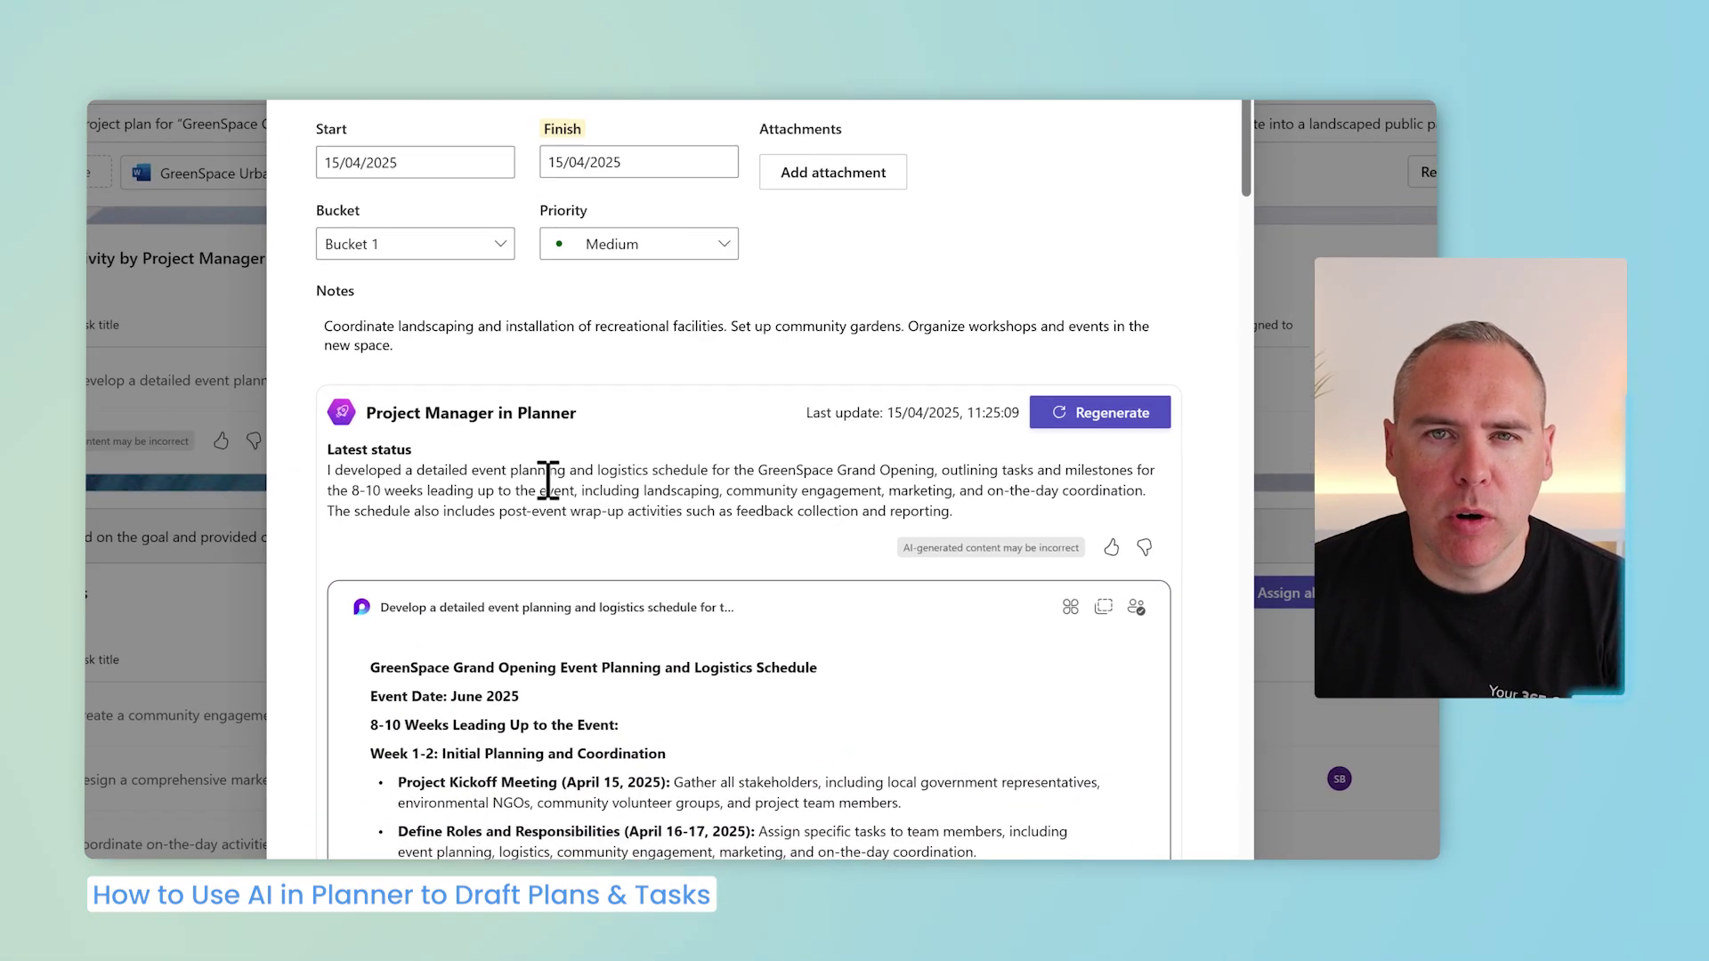
scroll(400, 503, down, 1)
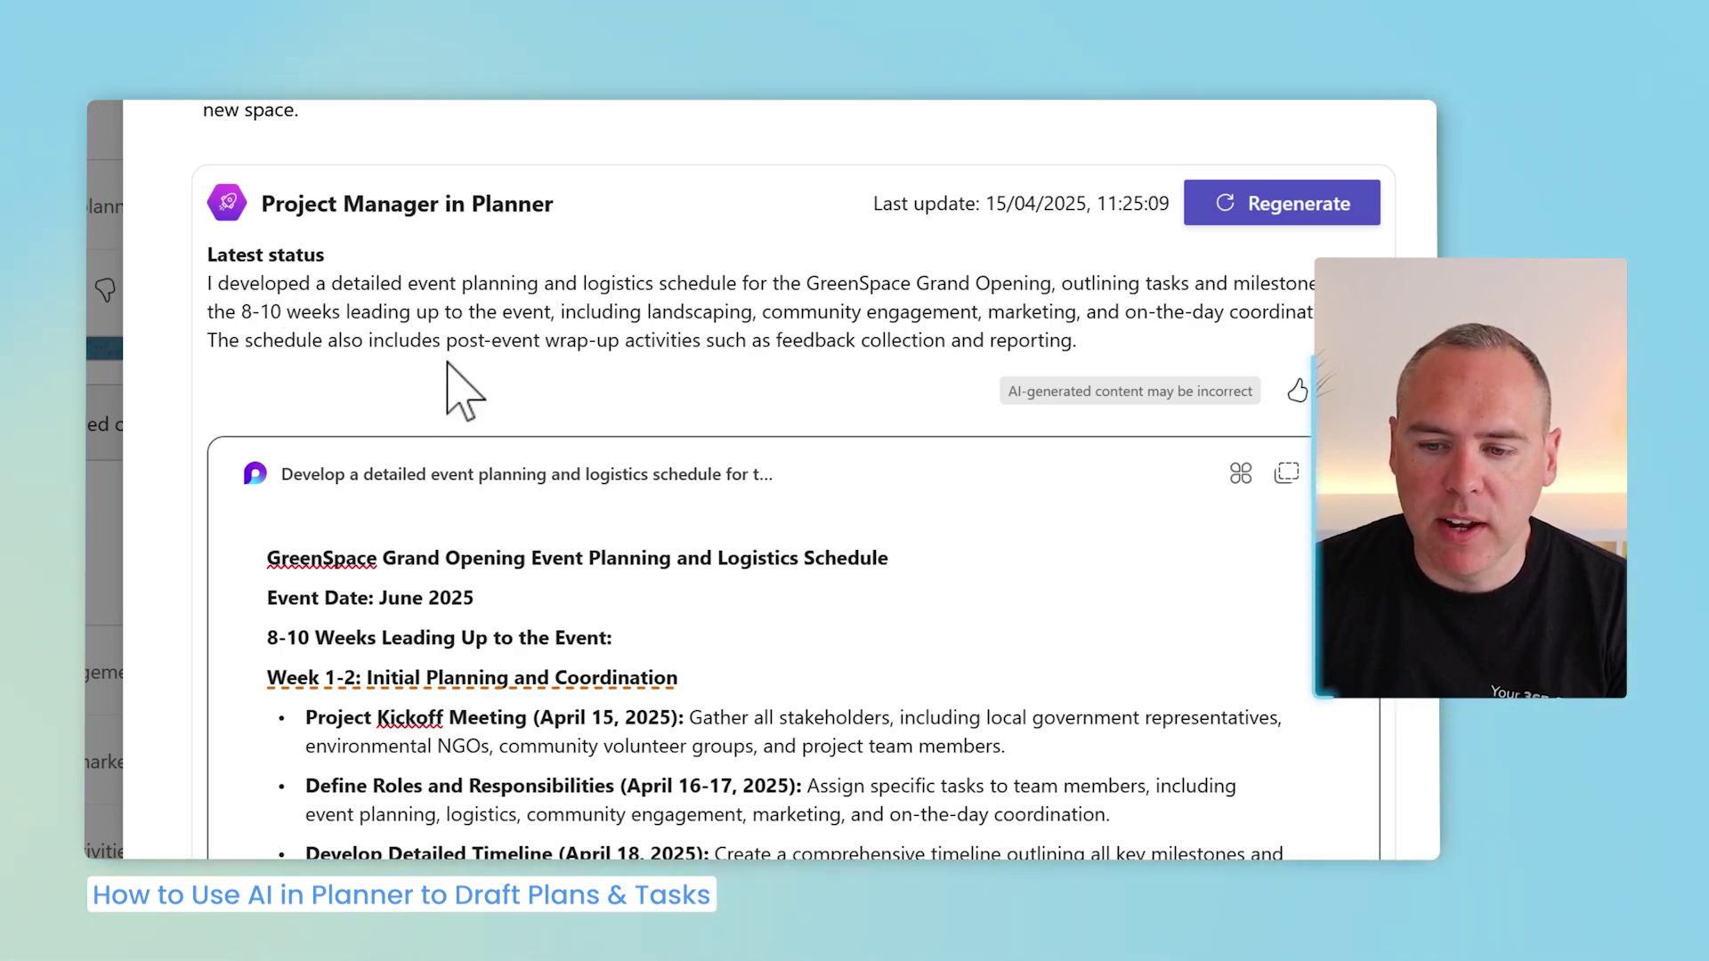
scroll(453, 374, down, 7)
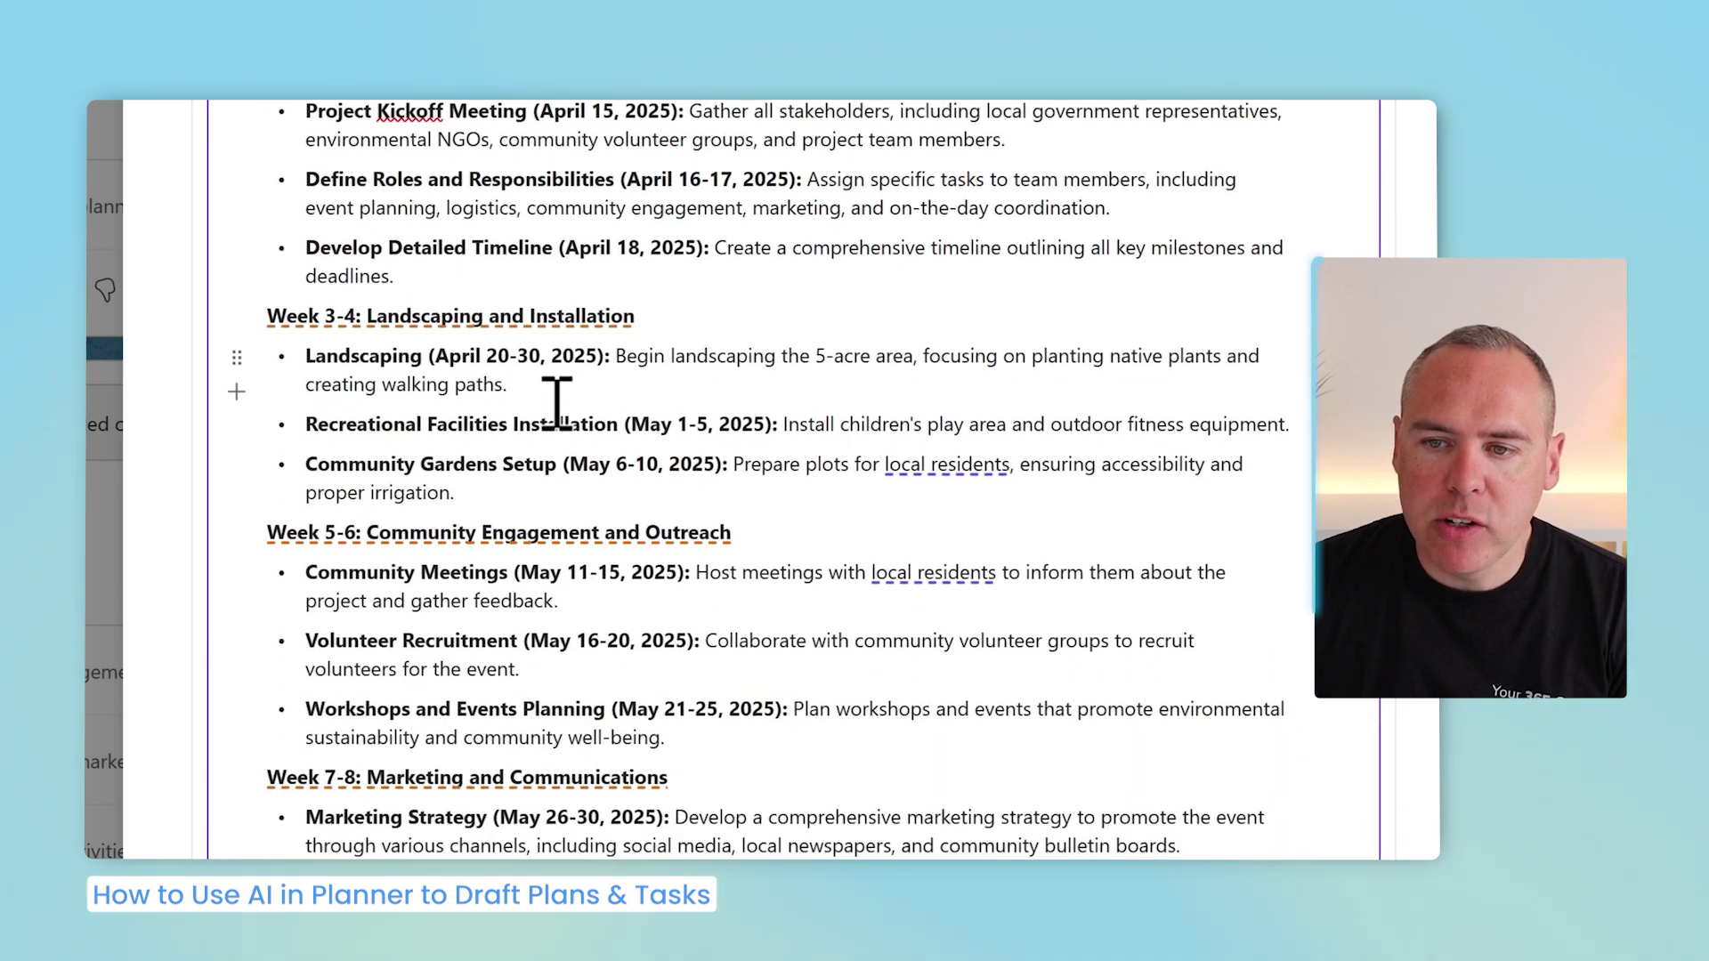
scroll(558, 405, down, 1)
click(599, 167)
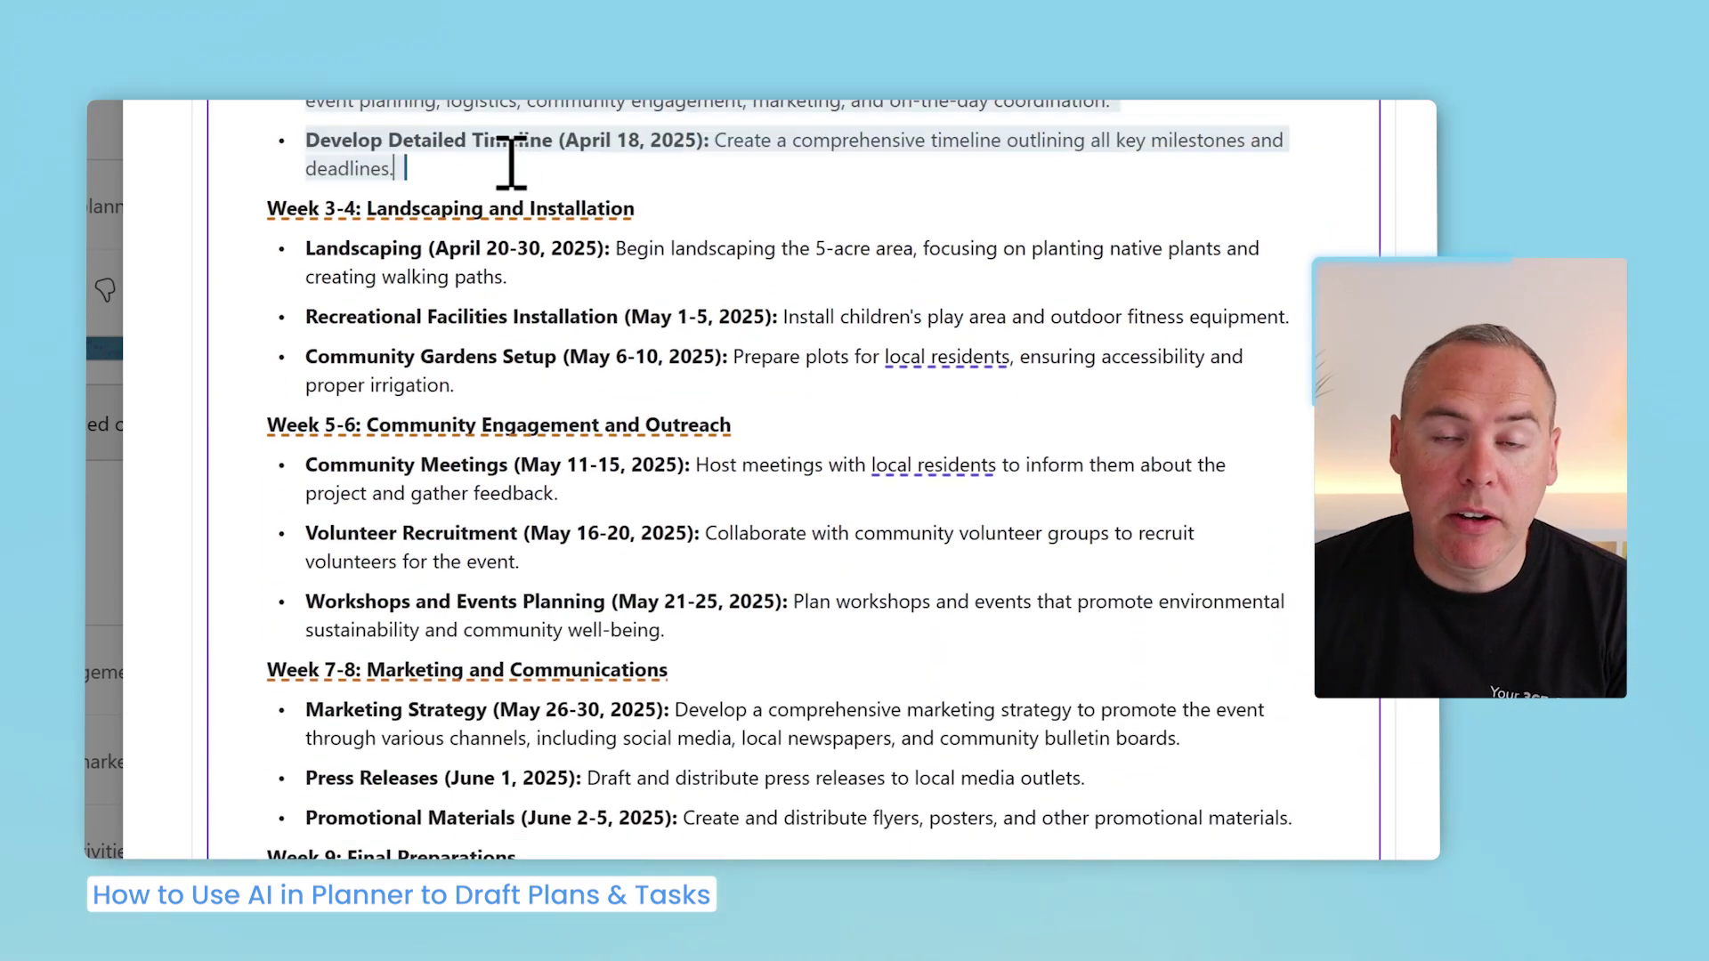
scroll(523, 298, down, 8)
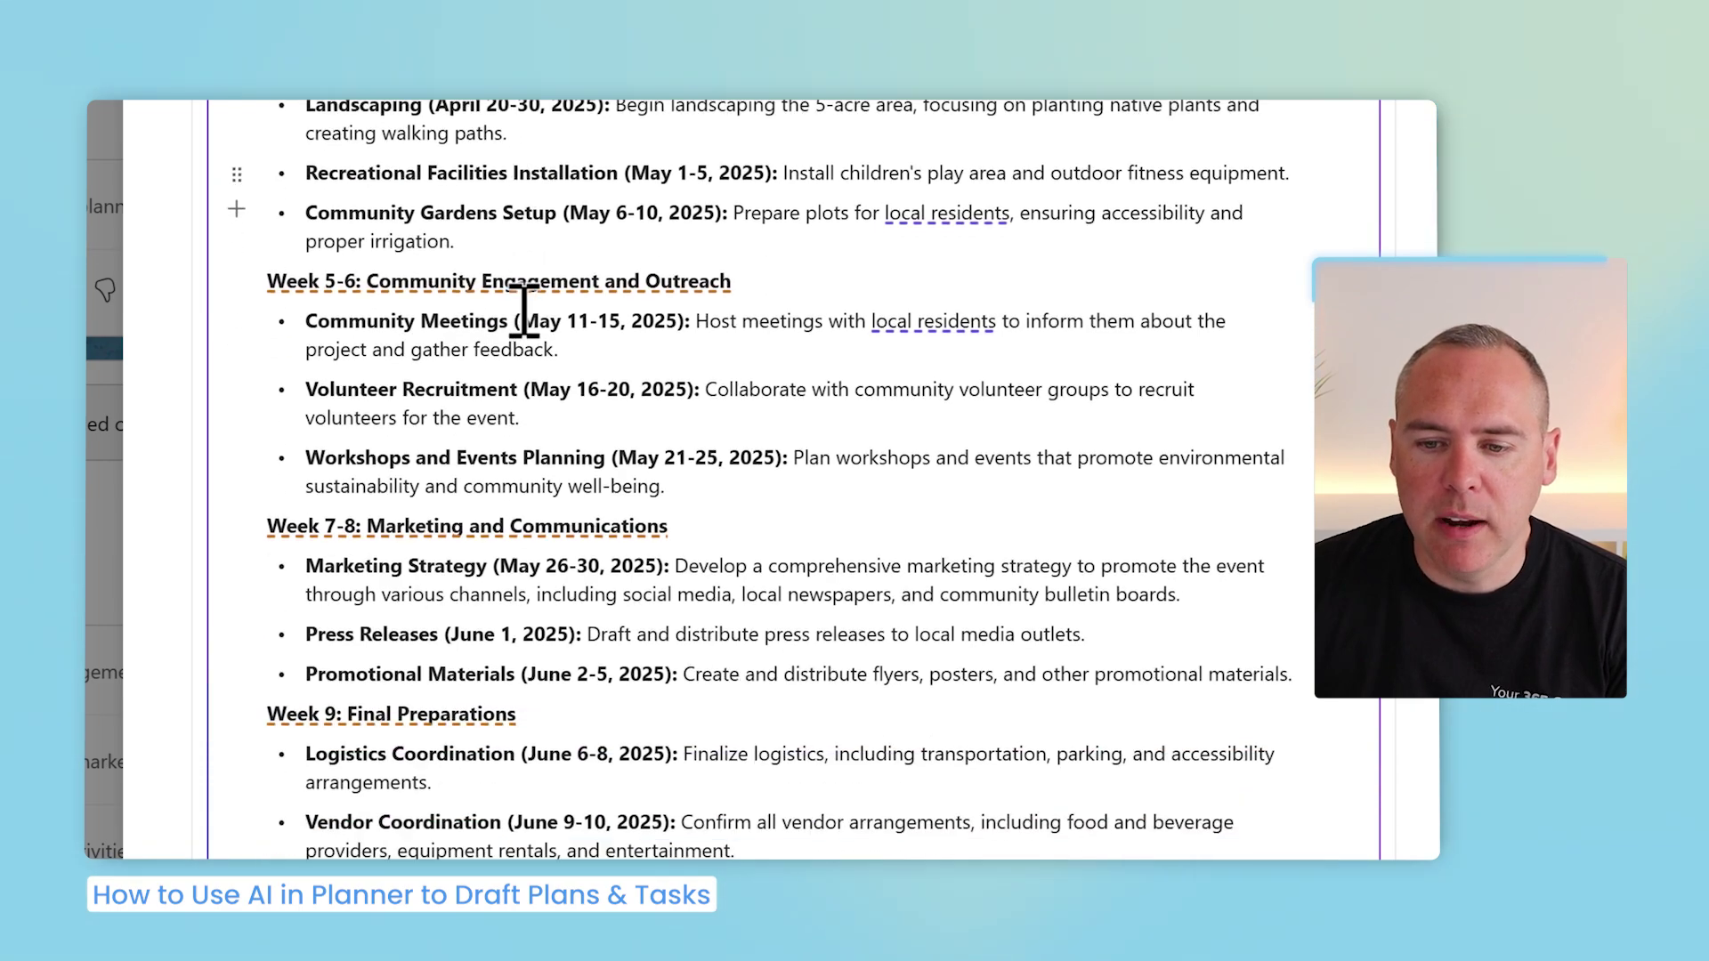
scroll(524, 319, down, 10)
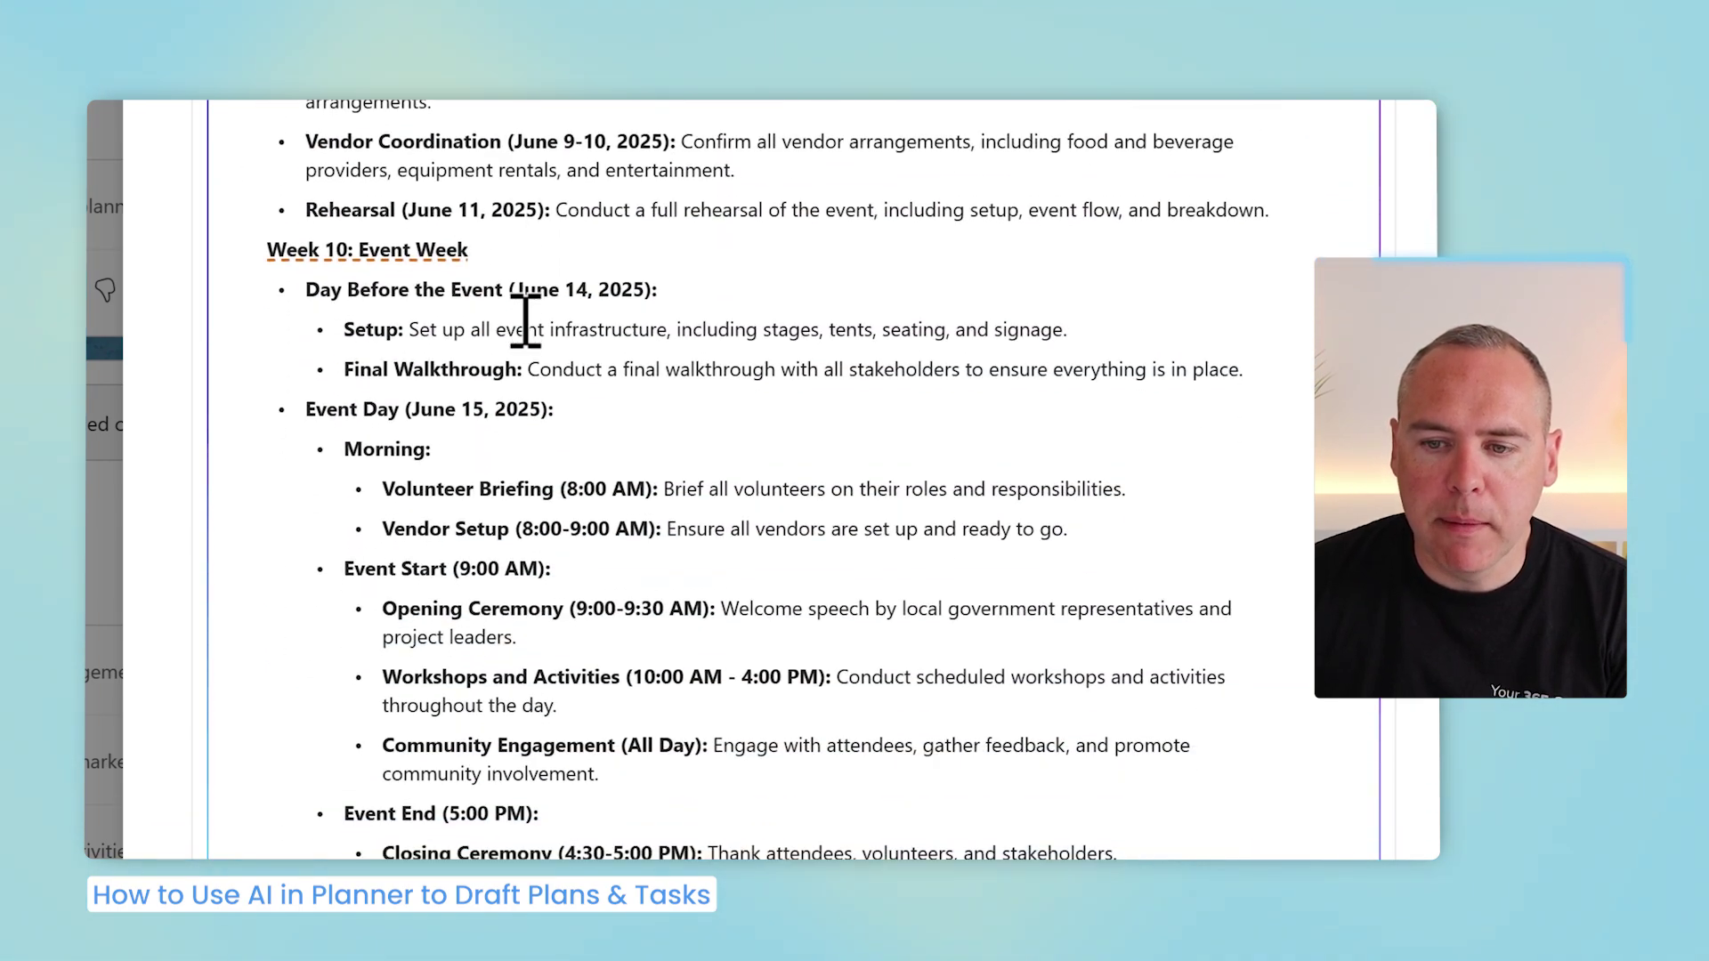
scroll(525, 318, down, 3)
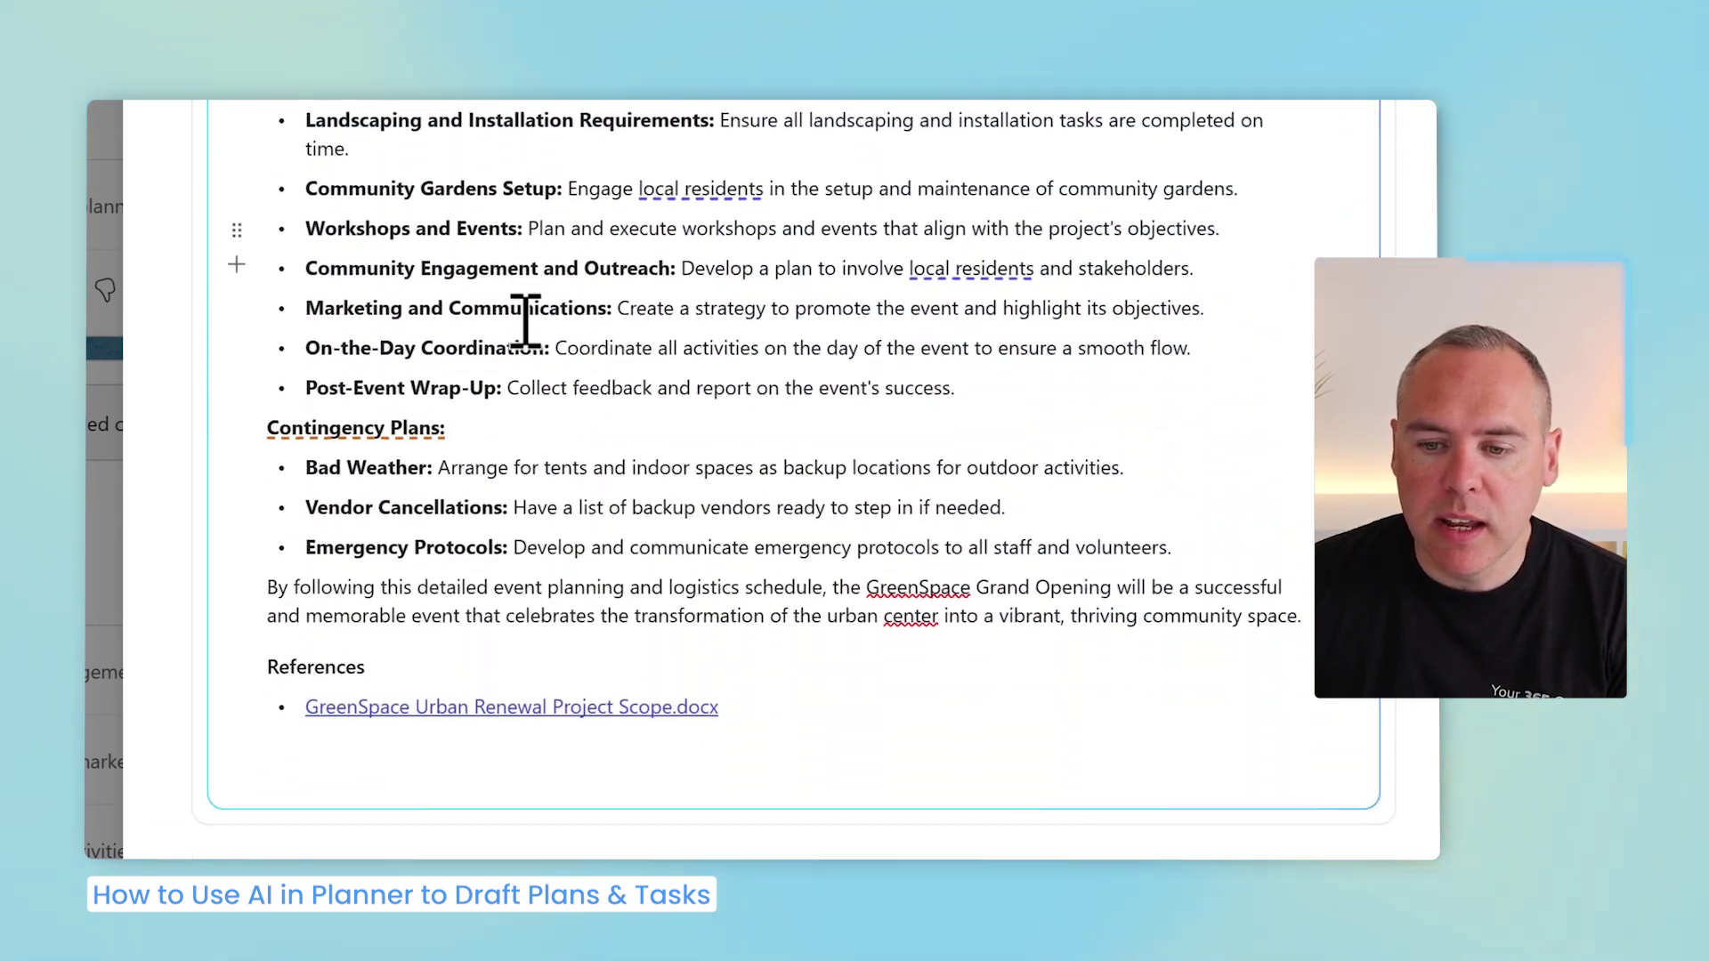
scroll(525, 318, up, 6)
scroll(526, 319, up, 12)
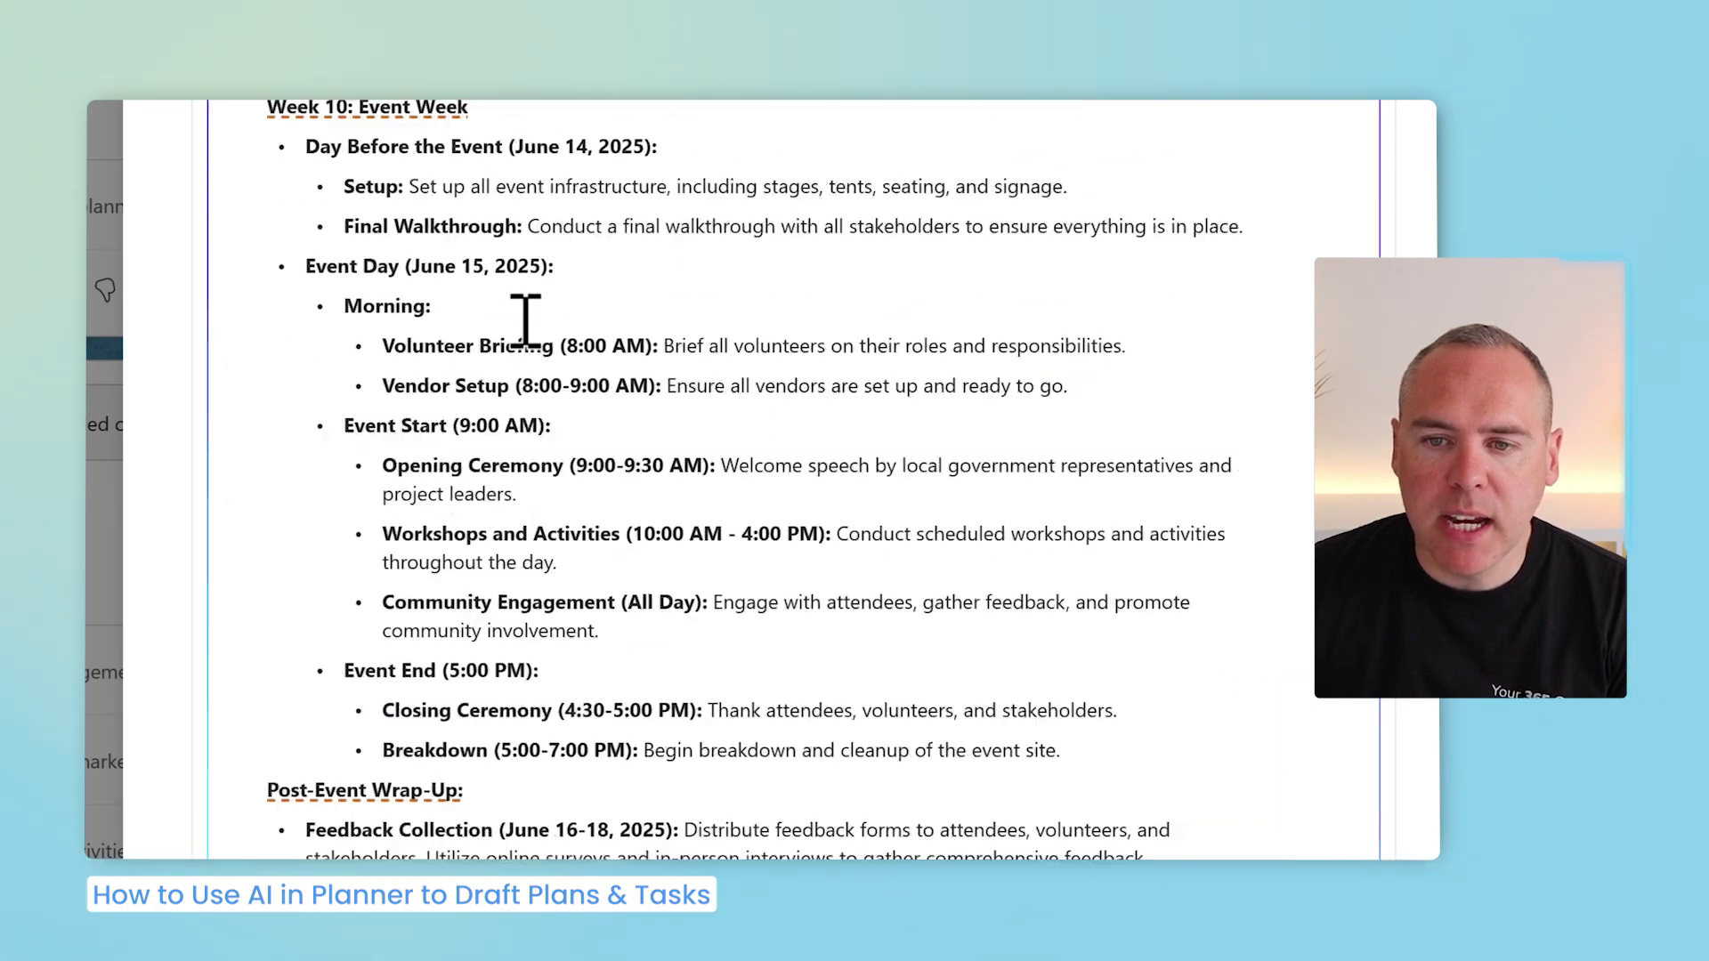
scroll(525, 318, up, 1)
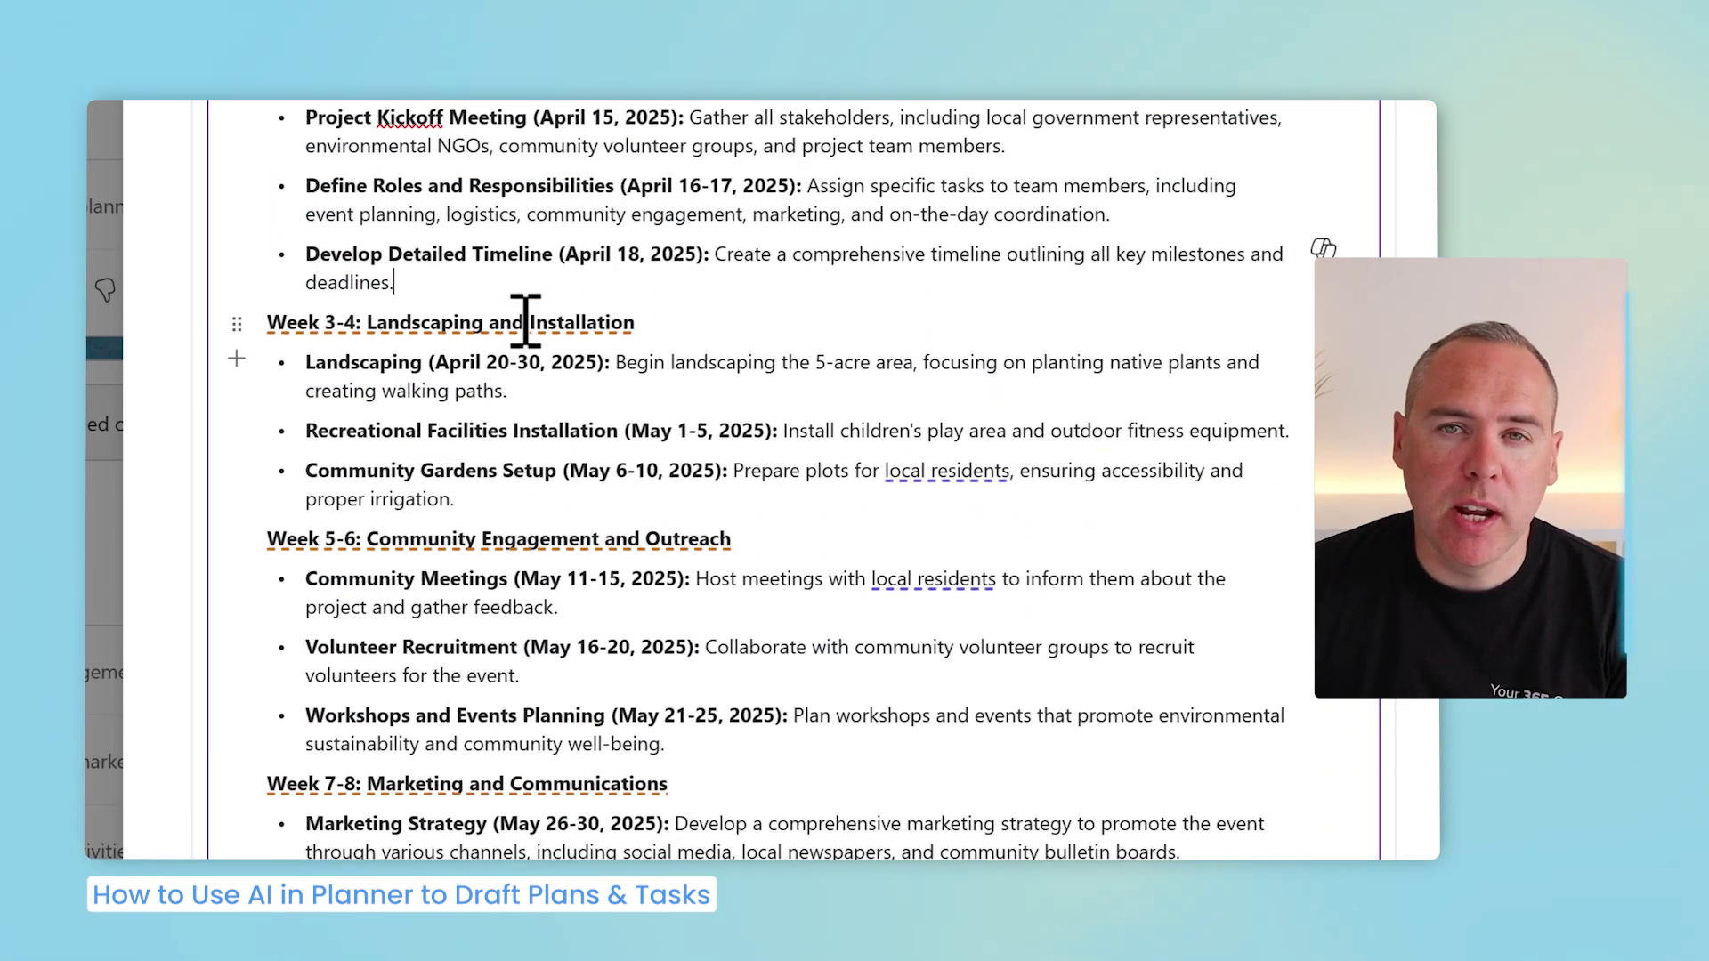